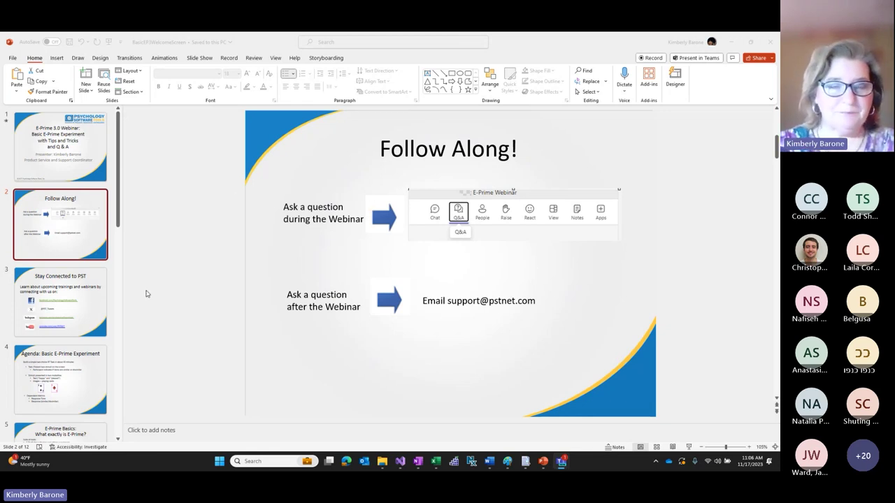
# - Go through the presentation slides on staying connected, the experiment agenda and what E-Prime is
pyautogui.click(119, 298)
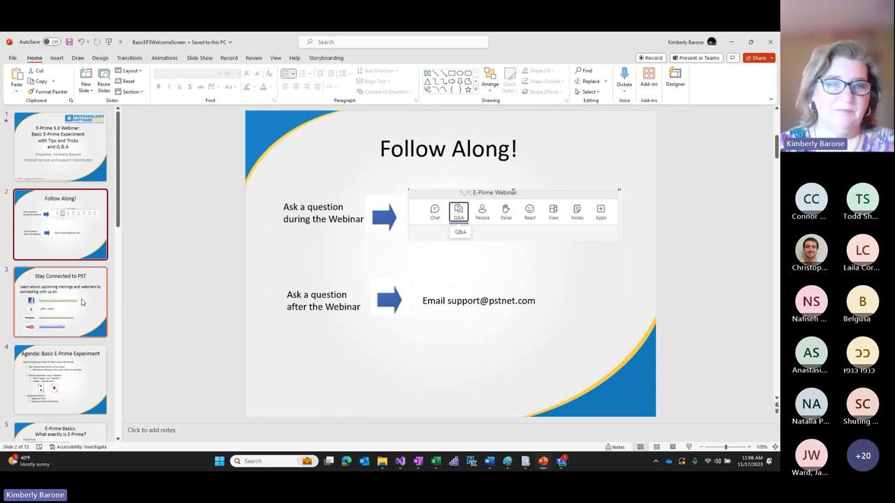
pyautogui.click(81, 301)
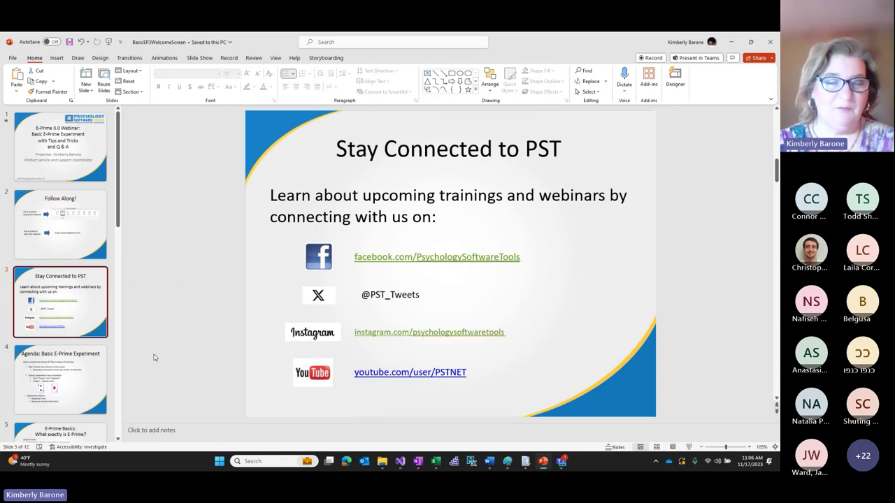
pyautogui.click(64, 378)
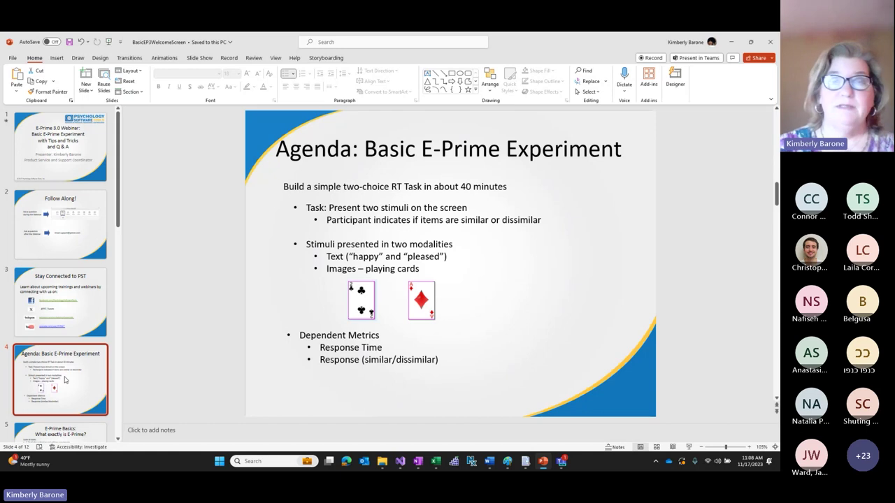
pyautogui.scroll(-2, 114, 221)
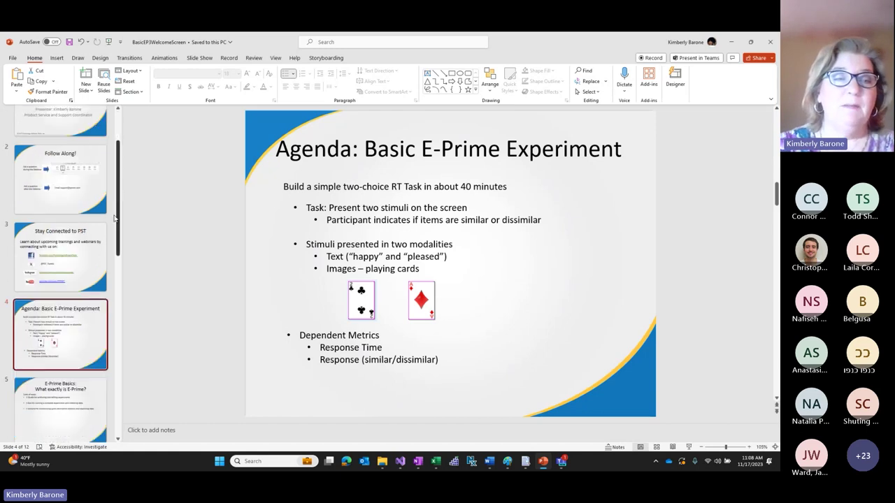
pyautogui.scroll(-3, 114, 221)
pyautogui.click(67, 223)
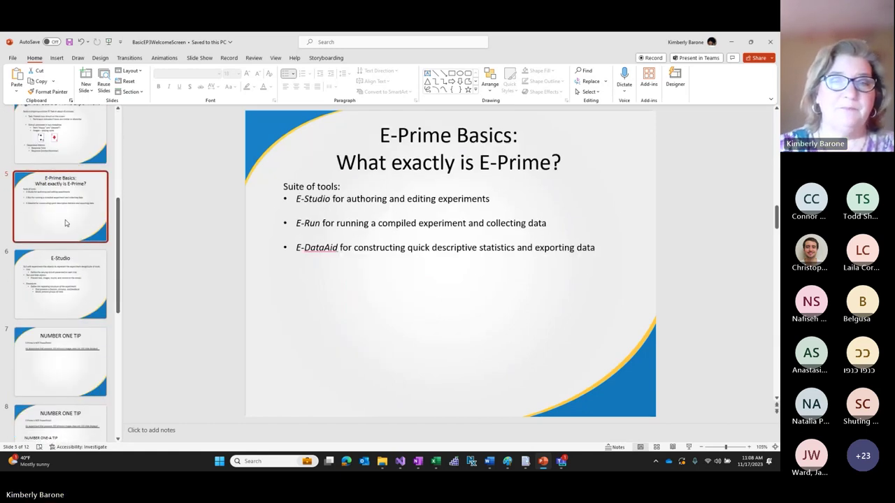
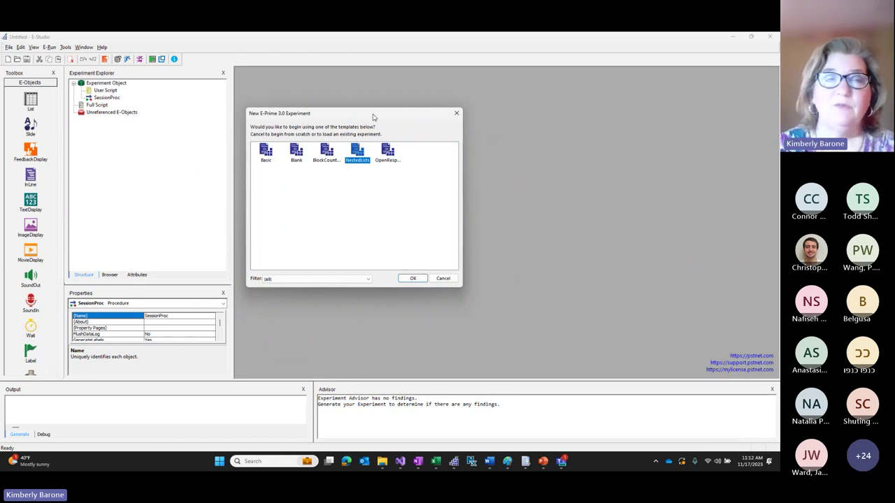
# - Create a new experiment in E-Studio from the Basic template and expand the whole experiment structure
pyautogui.click(267, 155)
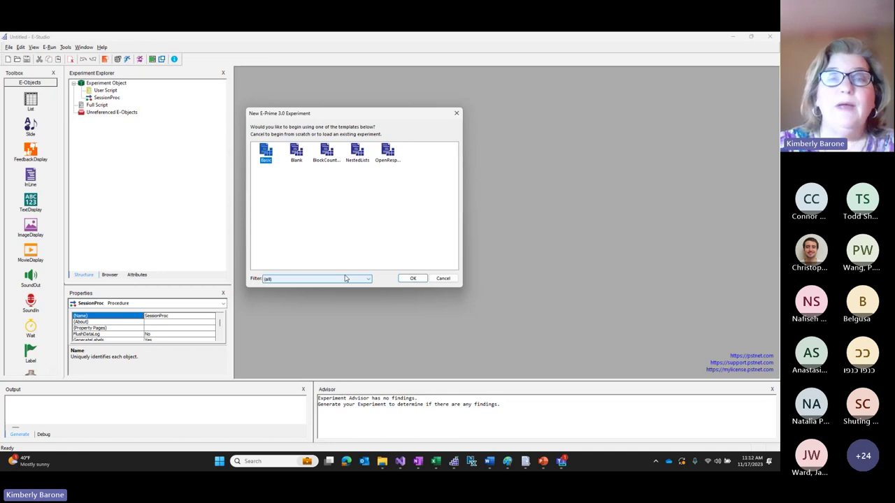
pyautogui.click(412, 278)
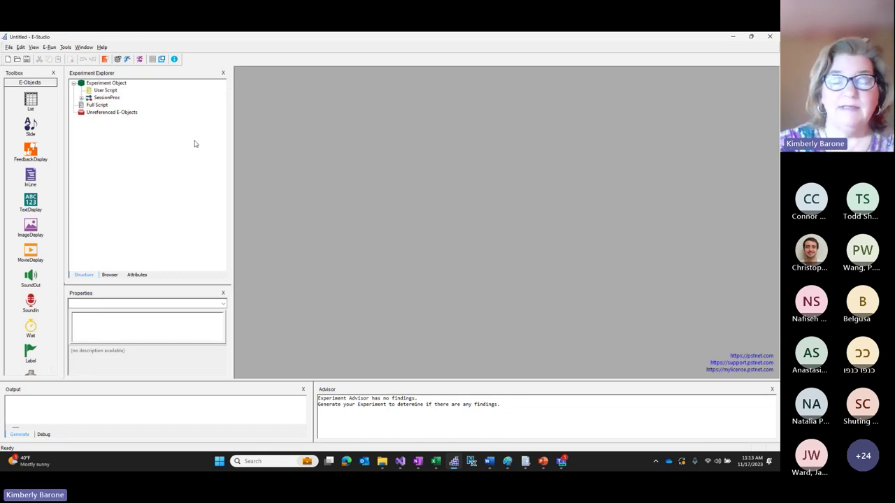
pyautogui.click(124, 85)
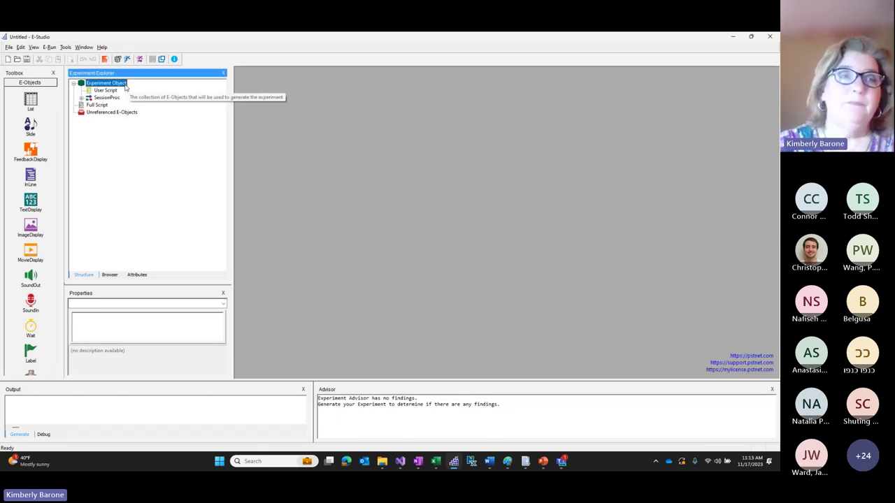
pyautogui.rightClick(126, 86)
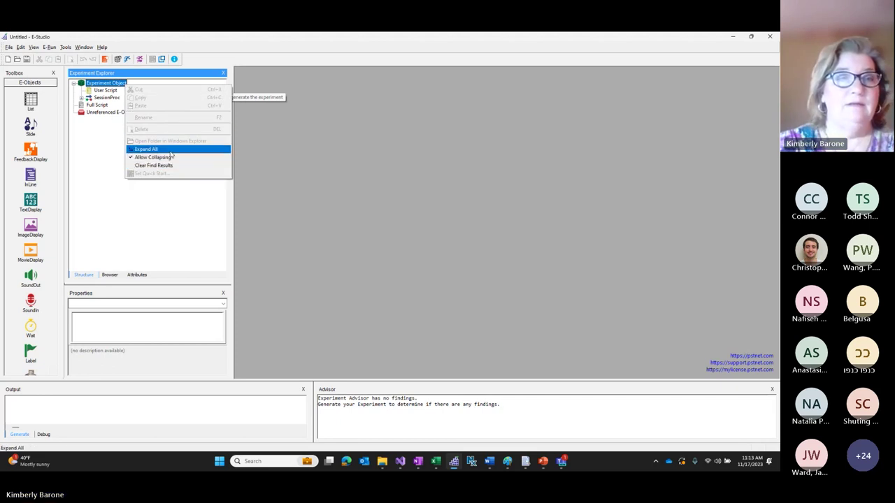
pyautogui.click(172, 150)
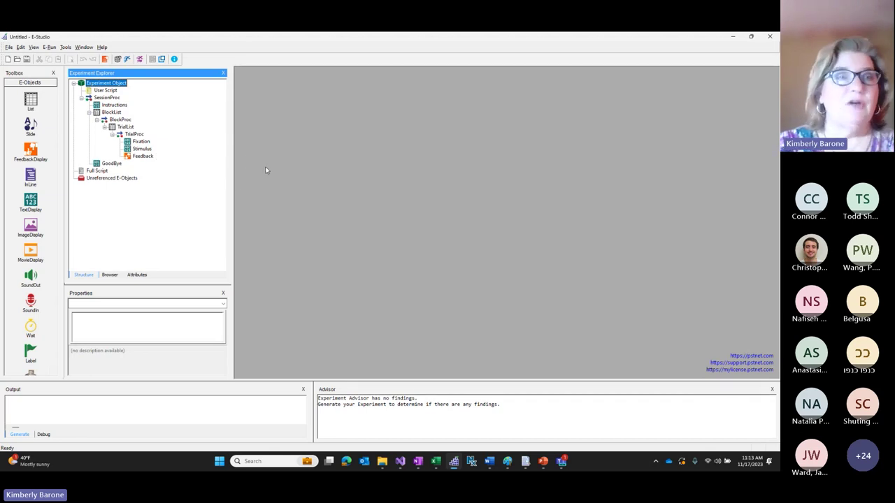
# - Examine the experiment's objects in order, from SessionProc, Instructions and the block and trial levels to Fixation, Stimulus and Feedback
pyautogui.click(114, 98)
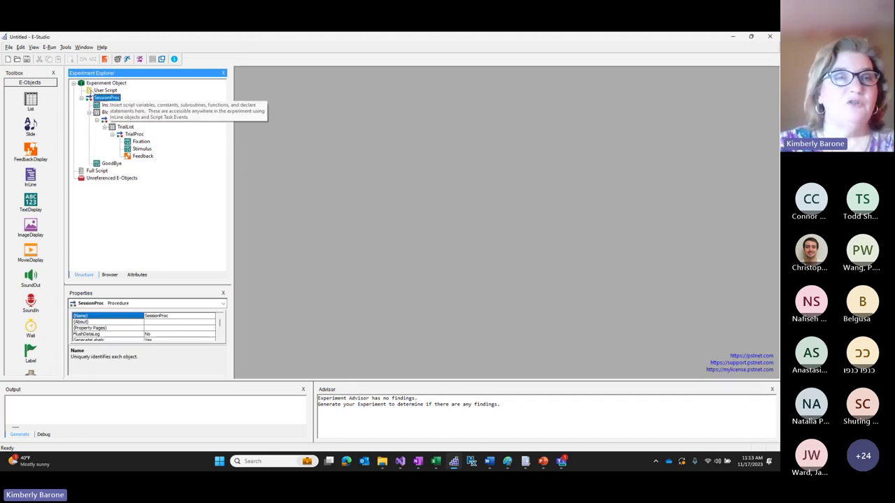
pyautogui.click(127, 106)
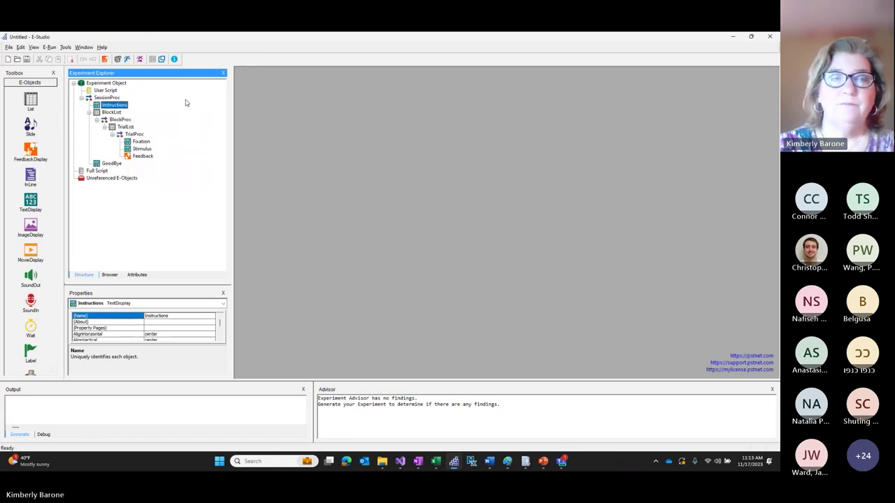
pyautogui.click(114, 112)
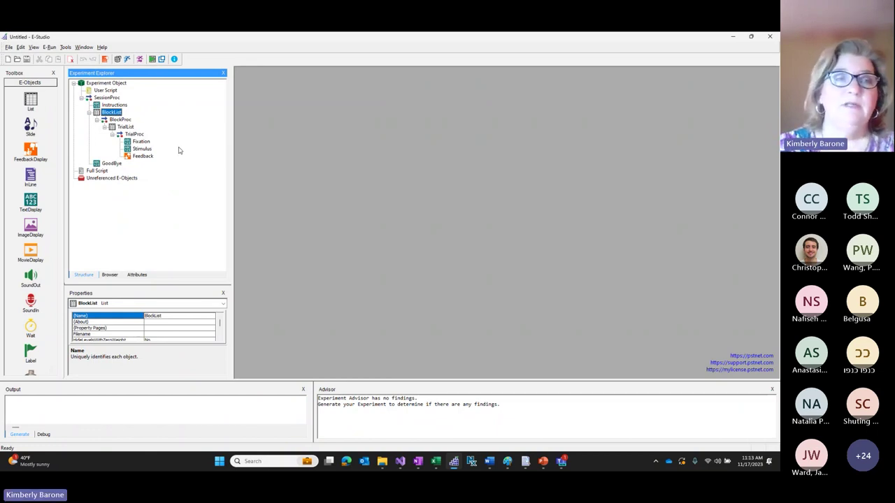
pyautogui.click(123, 121)
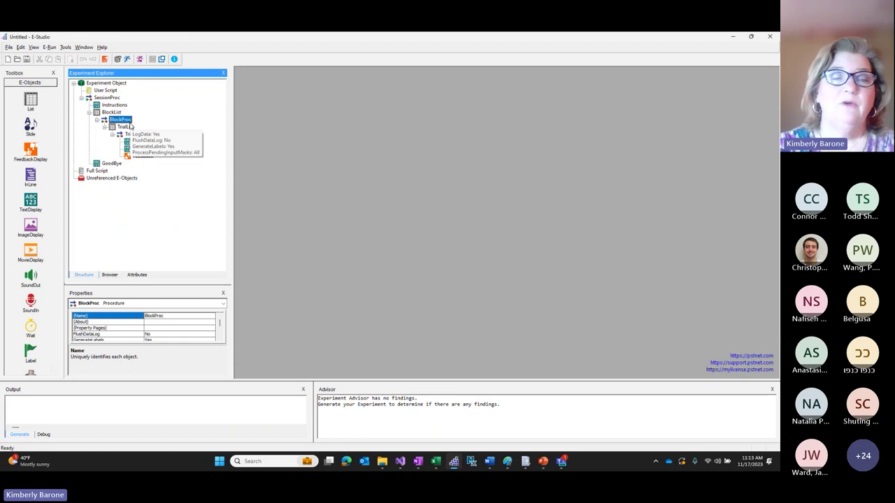
pyautogui.click(129, 128)
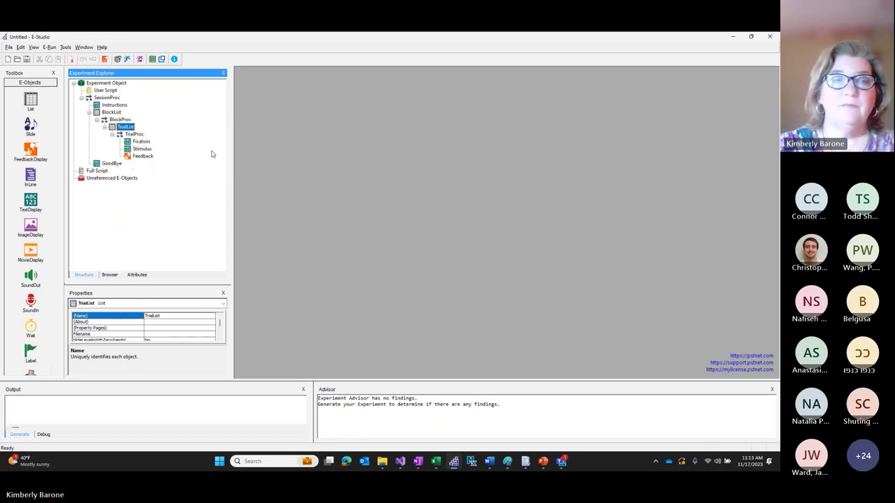
pyautogui.click(141, 141)
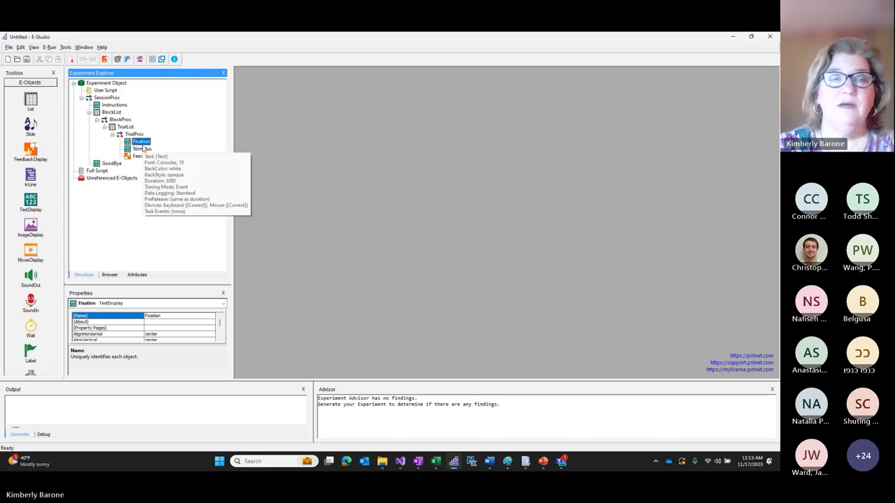
pyautogui.click(142, 149)
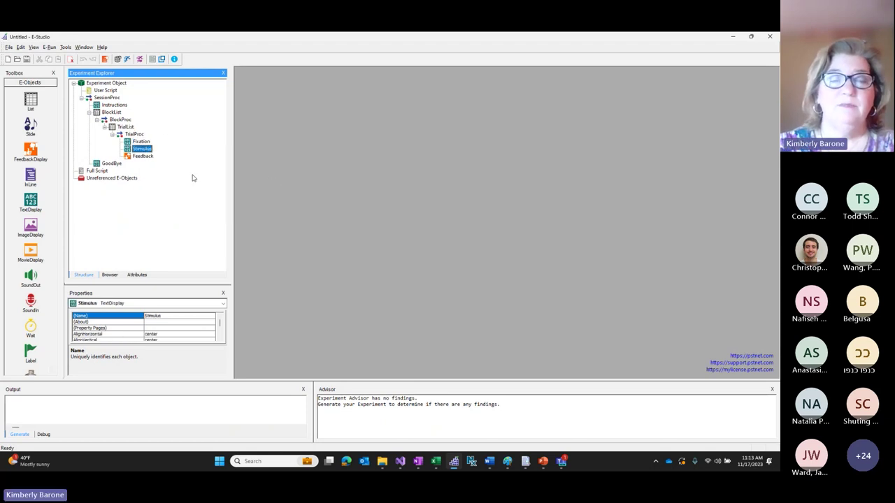
pyautogui.click(143, 156)
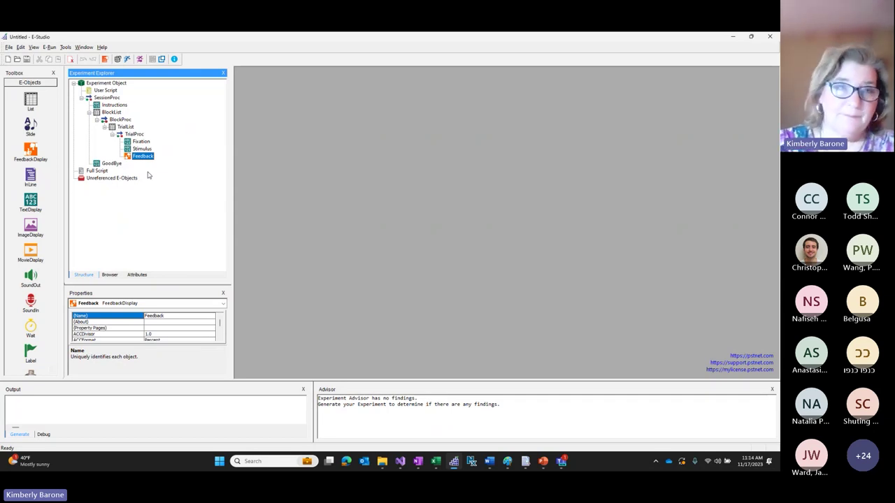
# - Delete the Feedback object from TrialProc and expand the Unreferenced E-Objects
pyautogui.moveTo(153, 162)
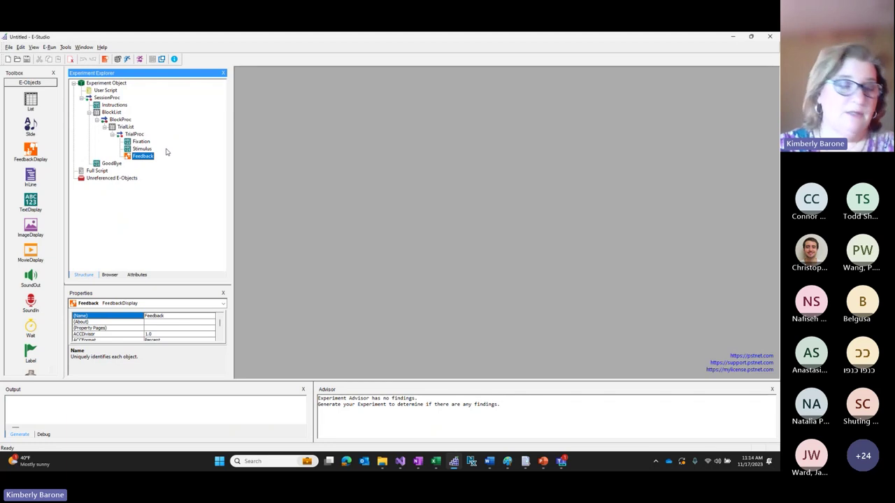
pyautogui.rightClick(151, 156)
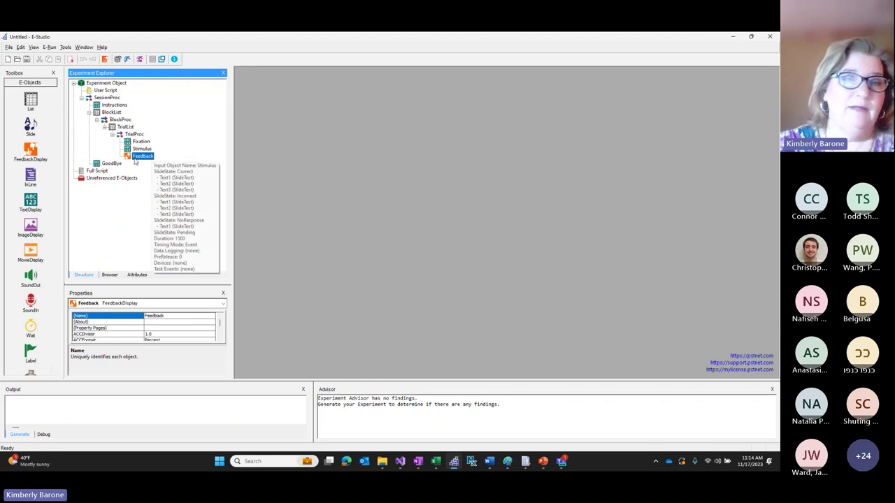
pyautogui.press('Delete')
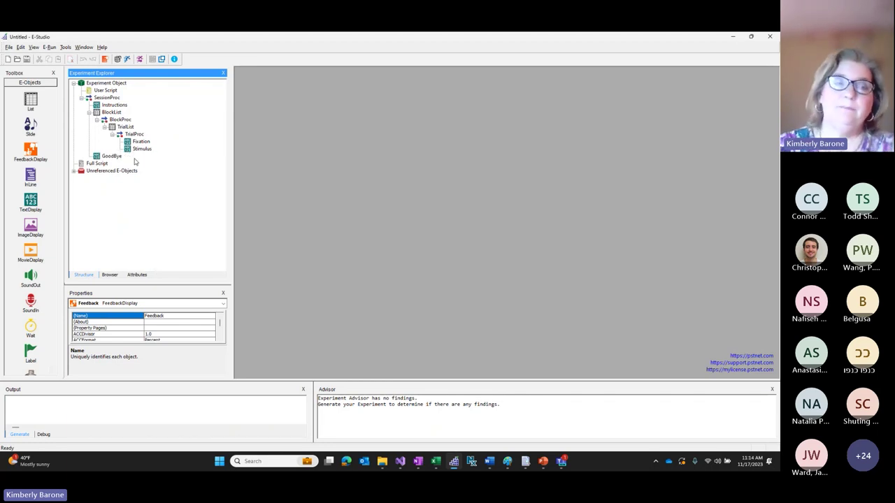
pyautogui.doubleClick(102, 170)
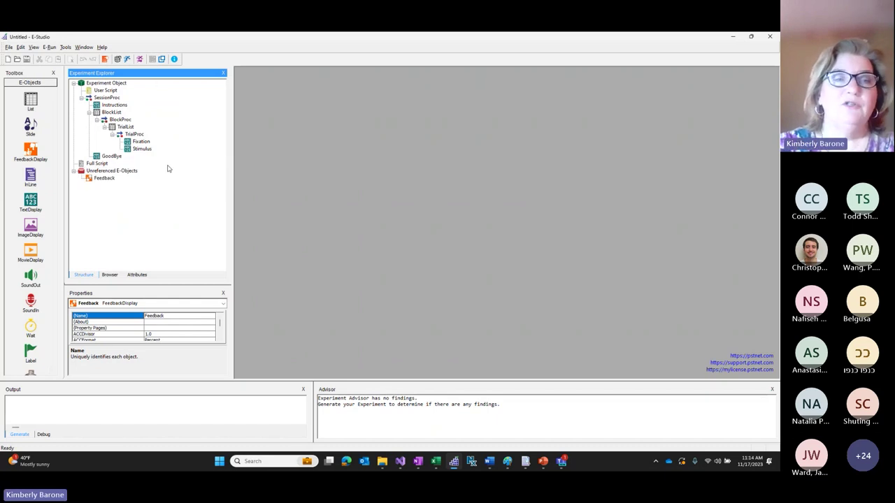
pyautogui.rightClick(105, 180)
pyautogui.press('Escape')
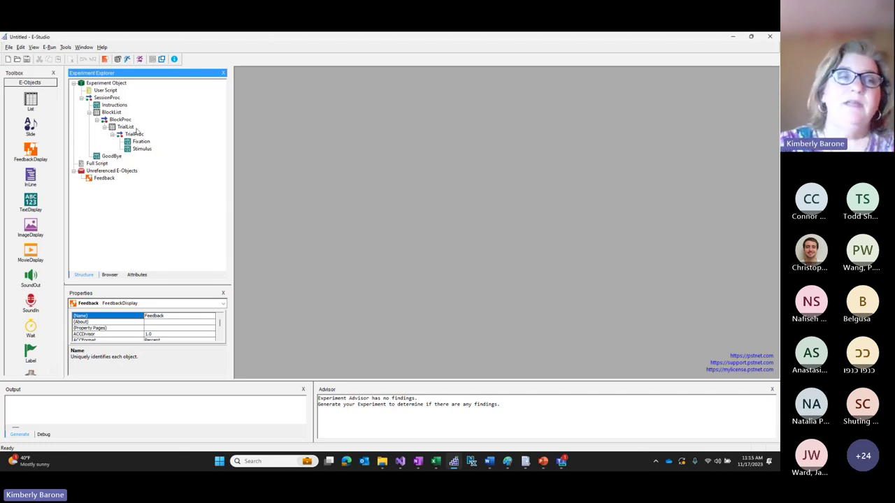
# - Replace the Stimulus text display in TrialProc with a new Slide object placed after Fixation
pyautogui.click(143, 149)
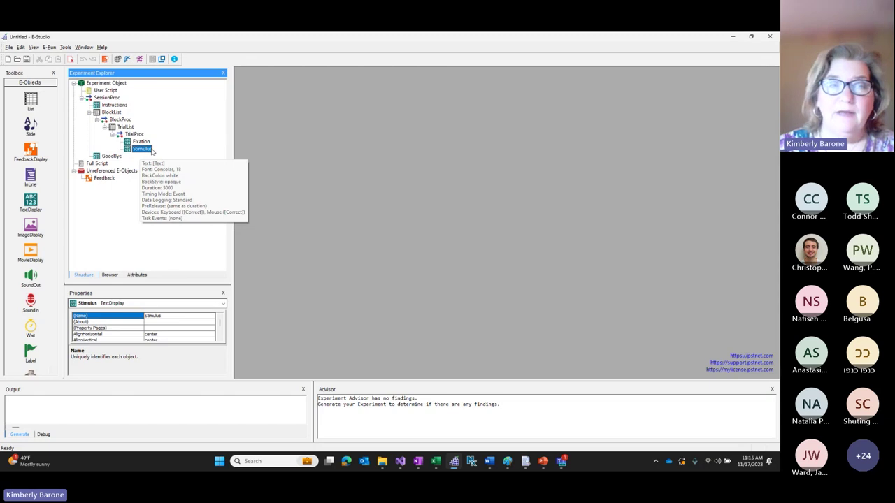
pyautogui.press('Delete')
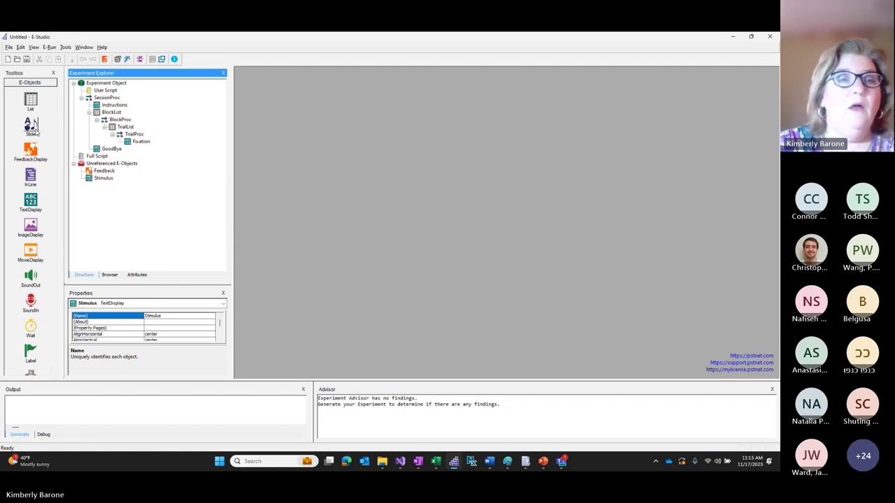
pyautogui.moveTo(31, 126)
pyautogui.mouseDown()
pyautogui.moveTo(137, 136)
pyautogui.moveTo(156, 146)
pyautogui.mouseUp()
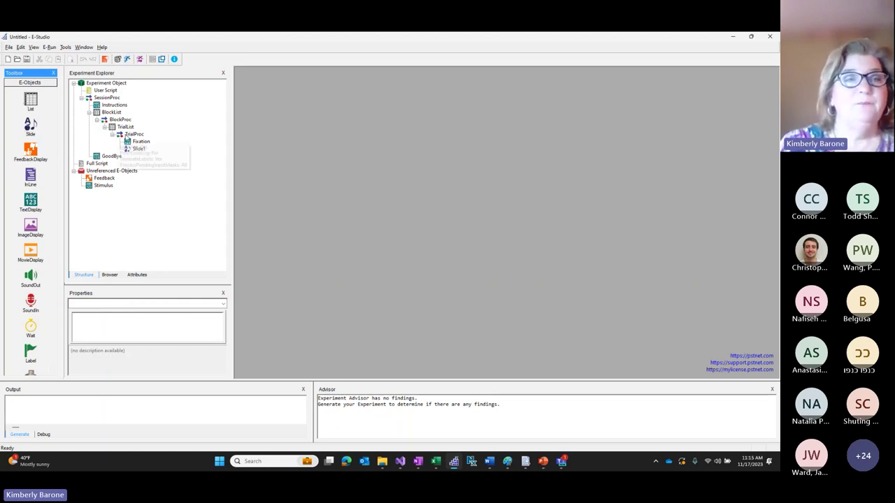
# - Rename the new slide in TrialProc as Stim
pyautogui.moveTo(149, 157)
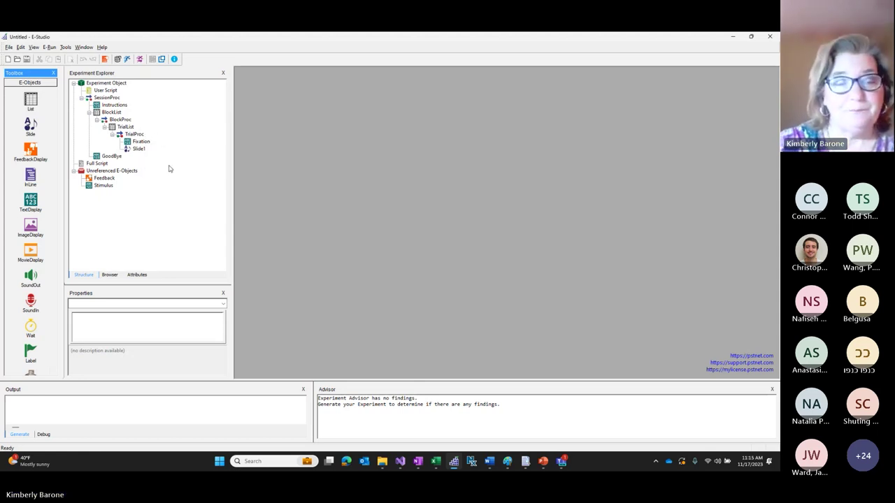
pyautogui.click(142, 149)
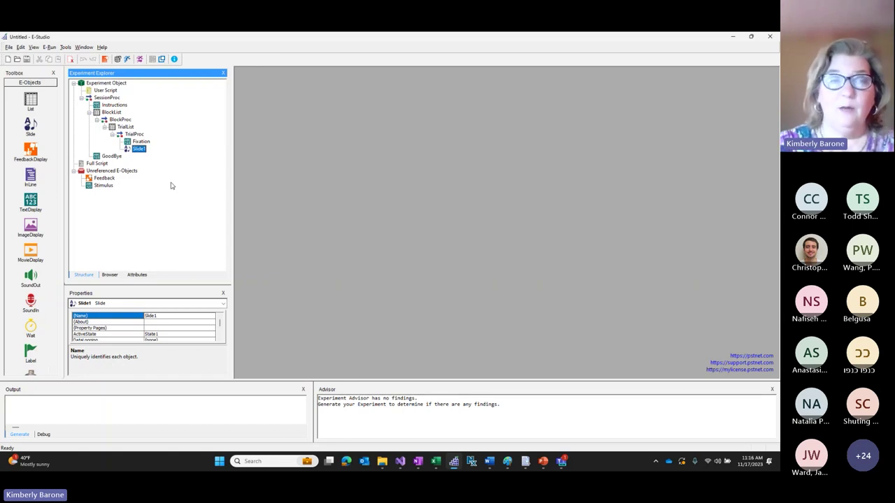
pyautogui.rightClick(139, 150)
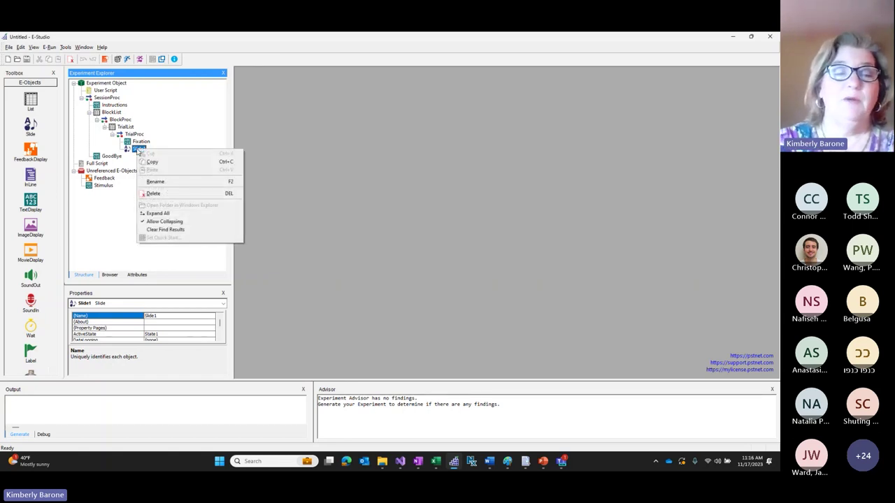
pyautogui.click(186, 183)
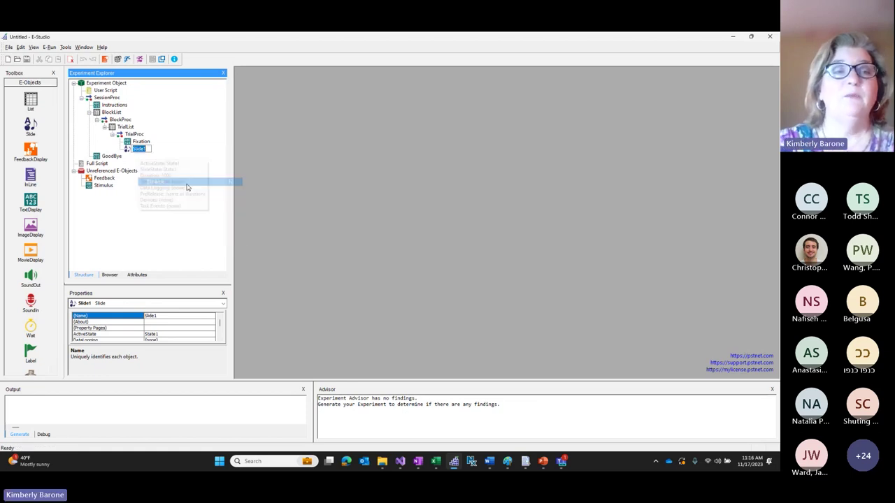
pyautogui.write('Stim')
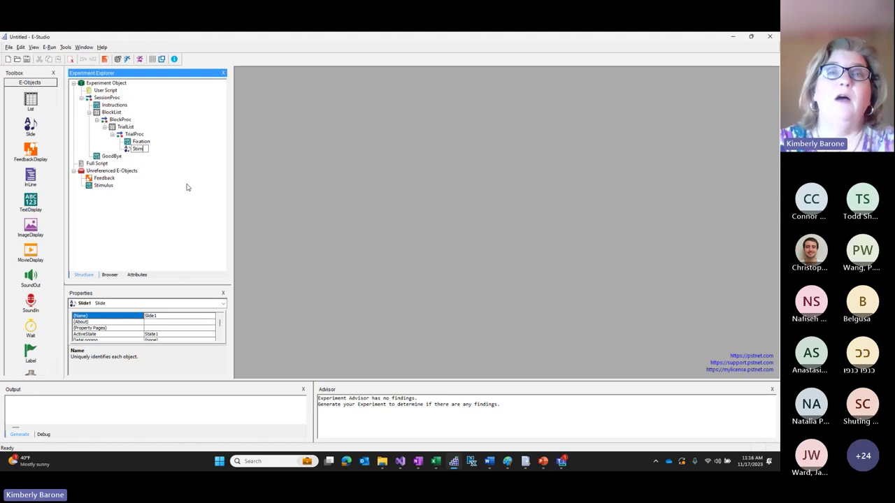
pyautogui.press('Return')
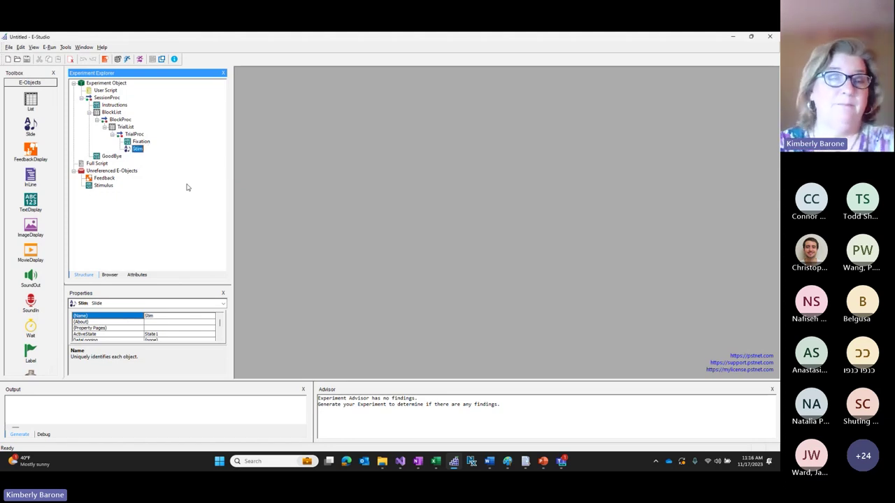
pyautogui.rightClick(144, 149)
pyautogui.click(96, 190)
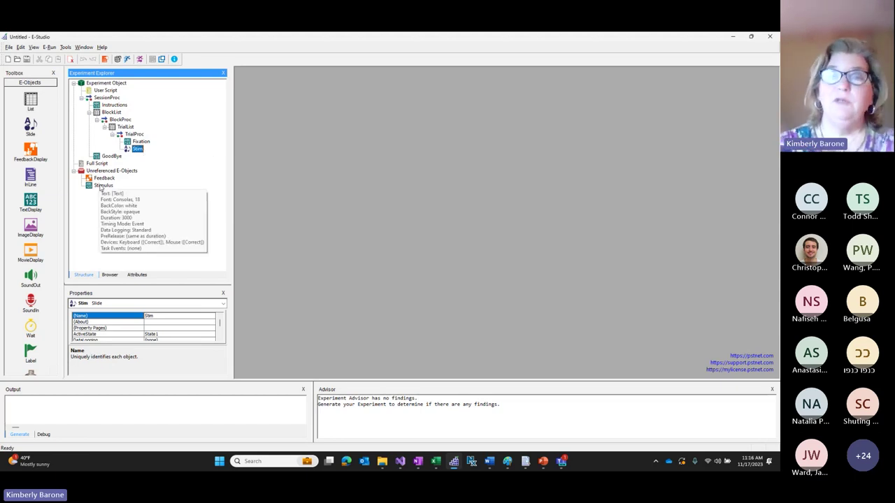
pyautogui.rightClick(100, 194)
pyautogui.press('Escape')
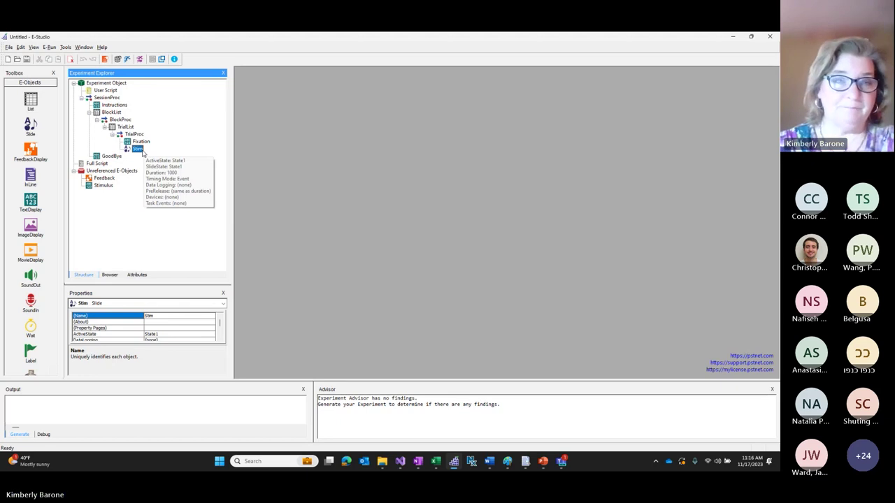
# - Open the Stim slide and add a text object in the slide's upper-left area
pyautogui.doubleClick(138, 149)
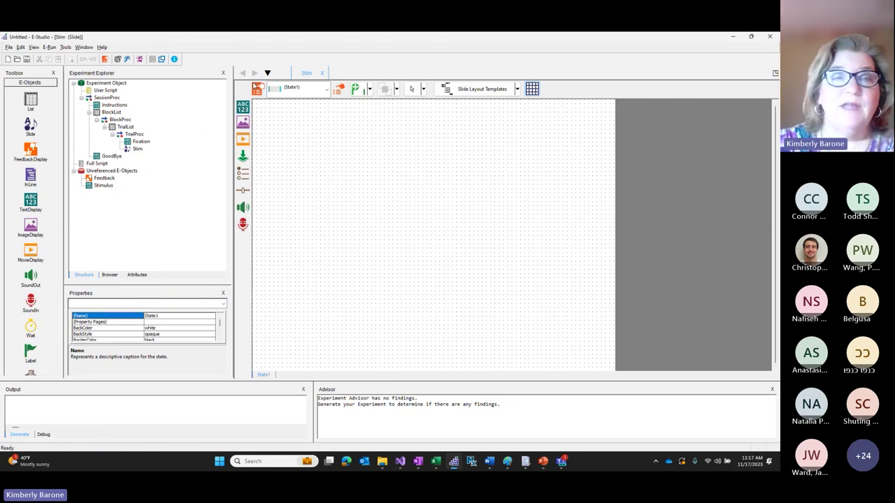
pyautogui.click(245, 109)
pyautogui.click(307, 169)
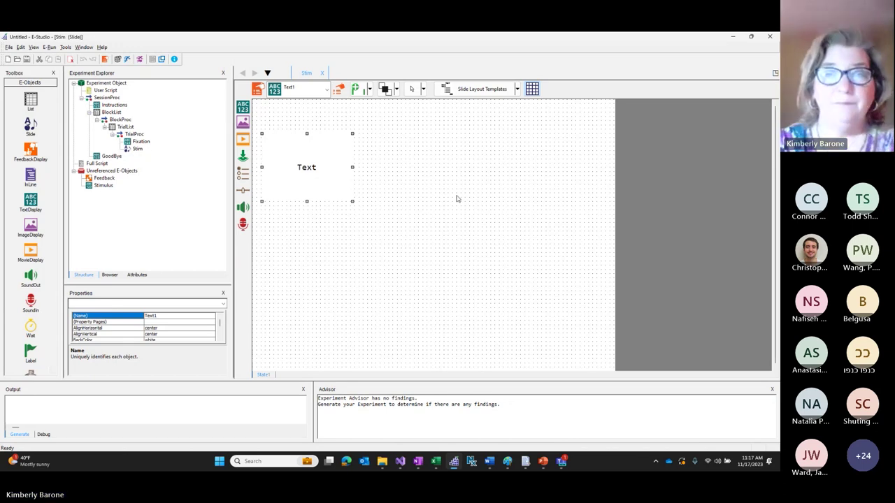
# - Set the first text object's frame position to X 25% and Y 50%
pyautogui.hotkey('alt', 'Return')
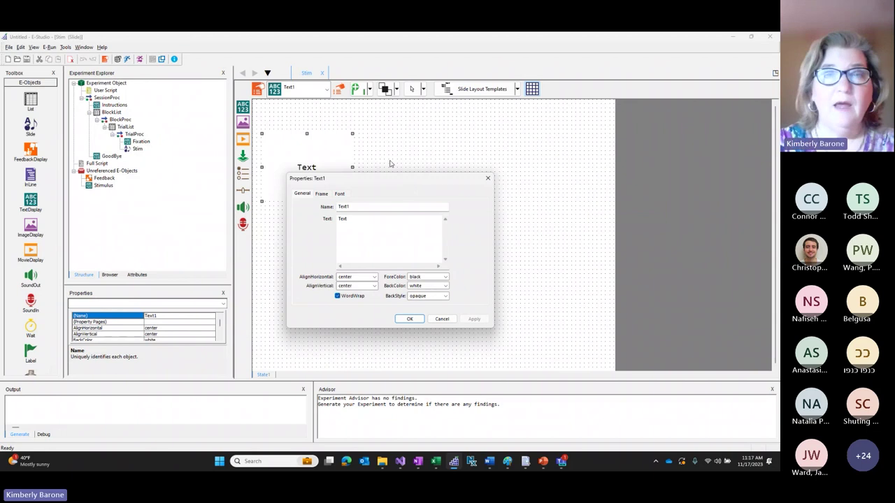
pyautogui.moveTo(368, 177); pyautogui.dragTo(481, 135)
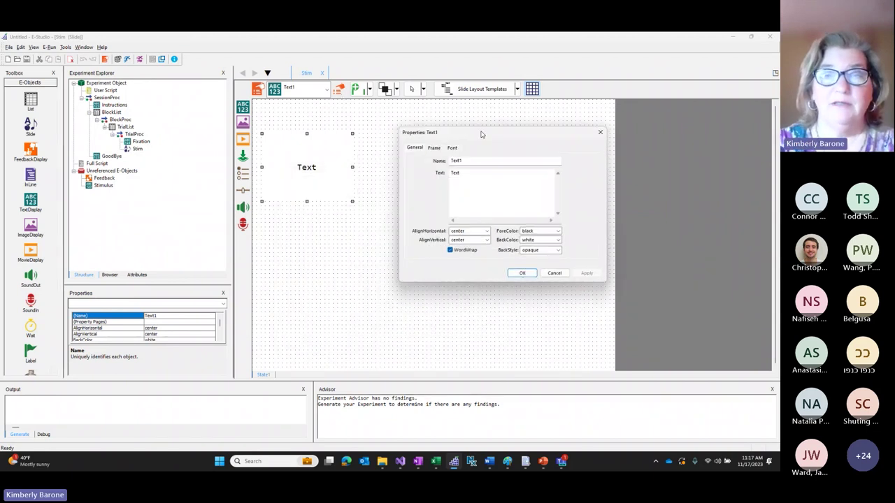
pyautogui.click(434, 149)
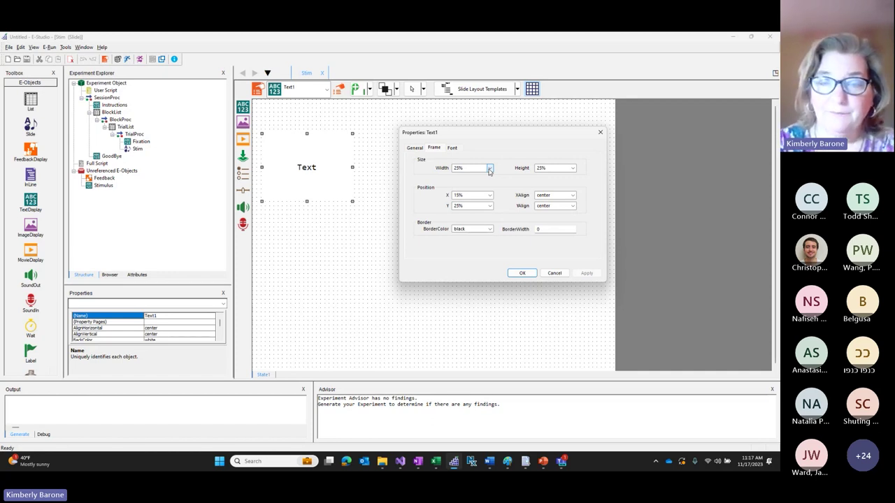
pyautogui.click(490, 195)
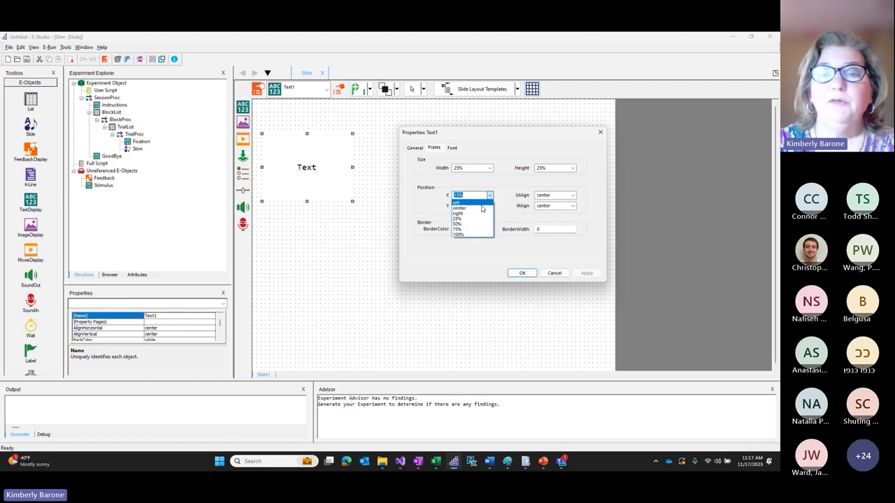
pyautogui.click(472, 219)
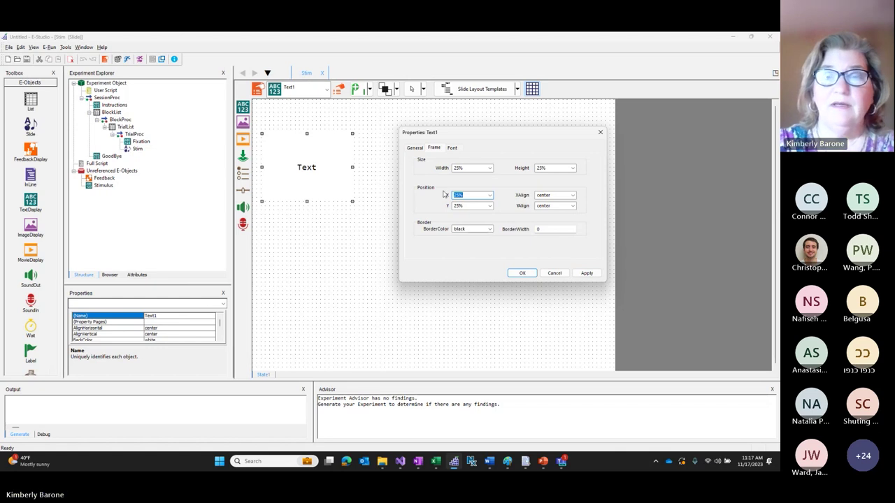
pyautogui.click(490, 205)
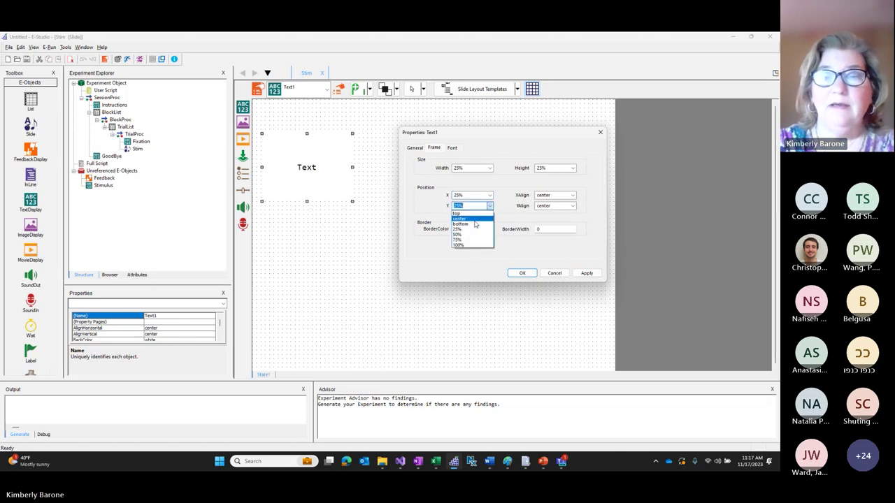
pyautogui.click(479, 235)
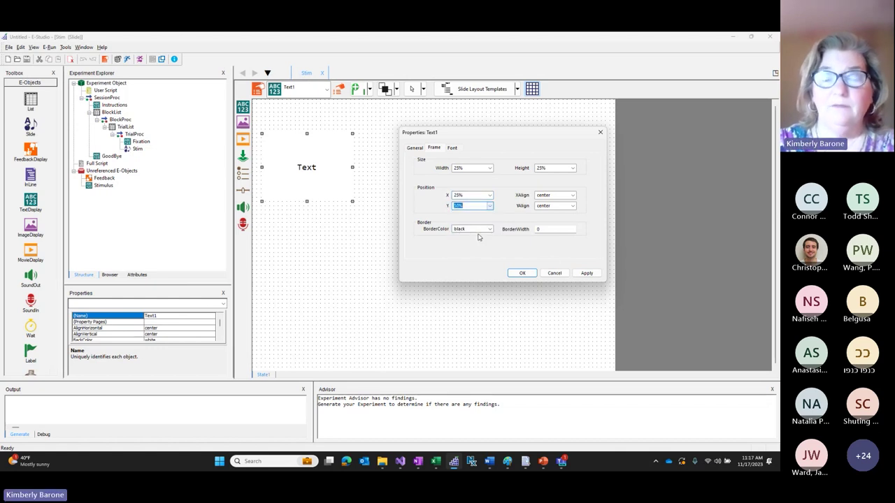
pyautogui.click(587, 273)
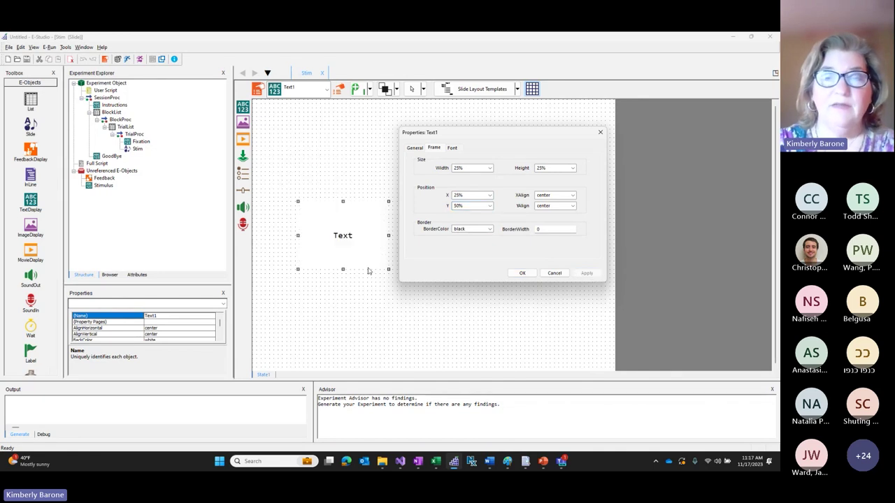
pyautogui.click(522, 273)
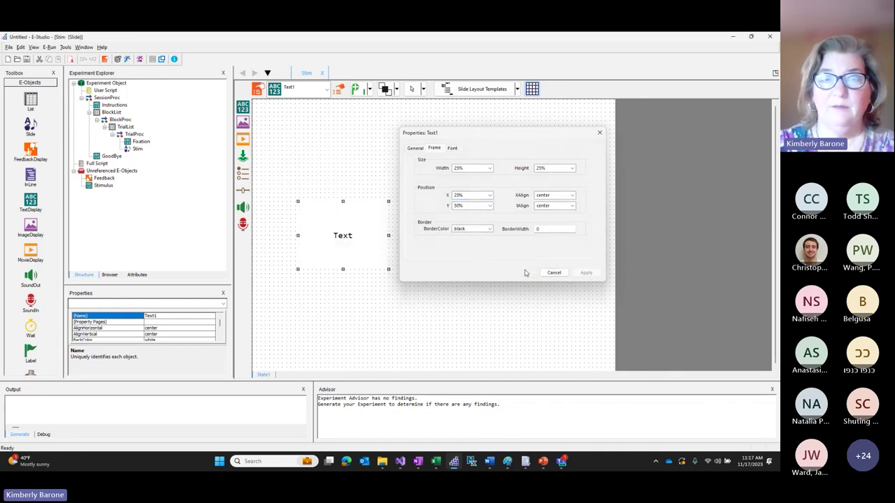
# - Add a second text object to the Stim slide and set its frame position to X 75% and Y 50%
pyautogui.click(243, 106)
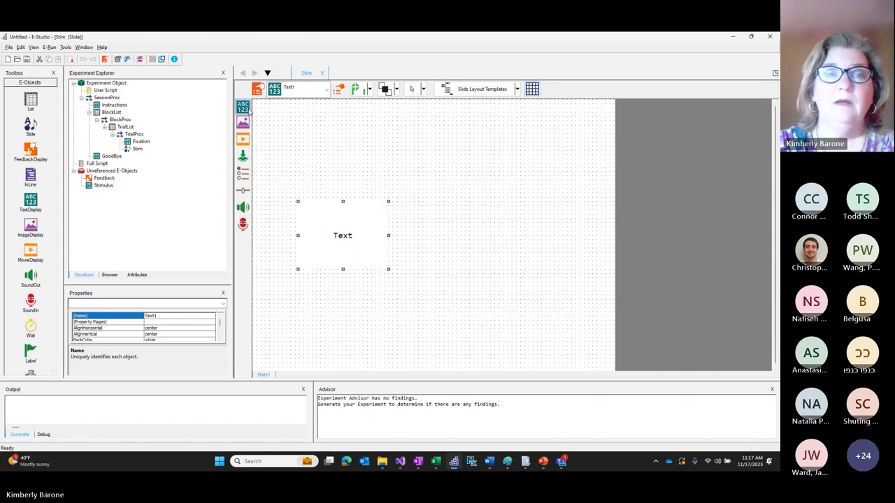
pyautogui.click(479, 226)
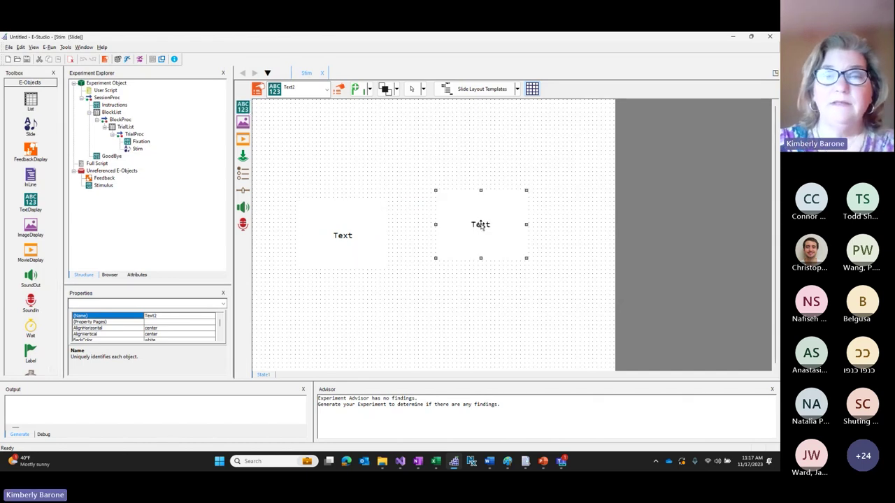
pyautogui.click(338, 90)
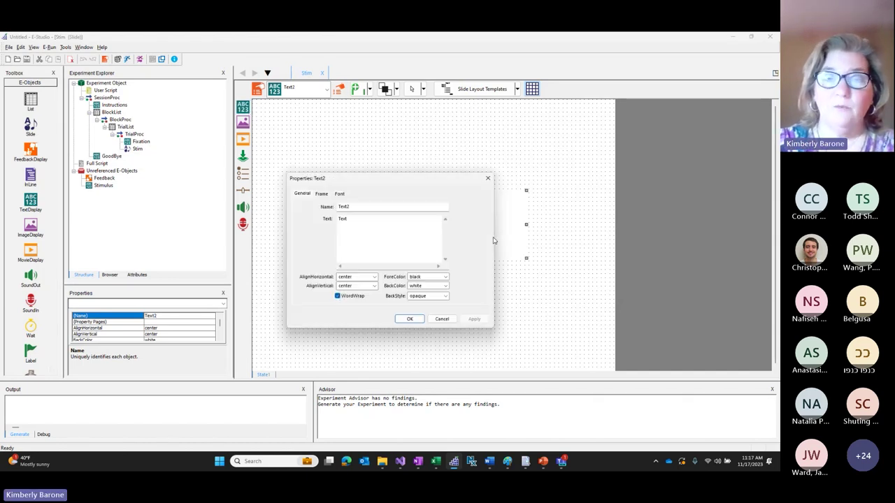
pyautogui.click(323, 194)
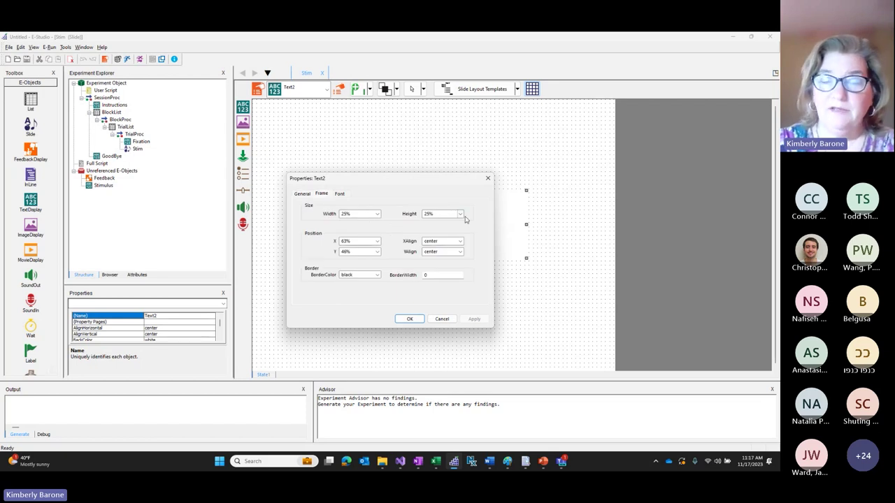
pyautogui.click(377, 241)
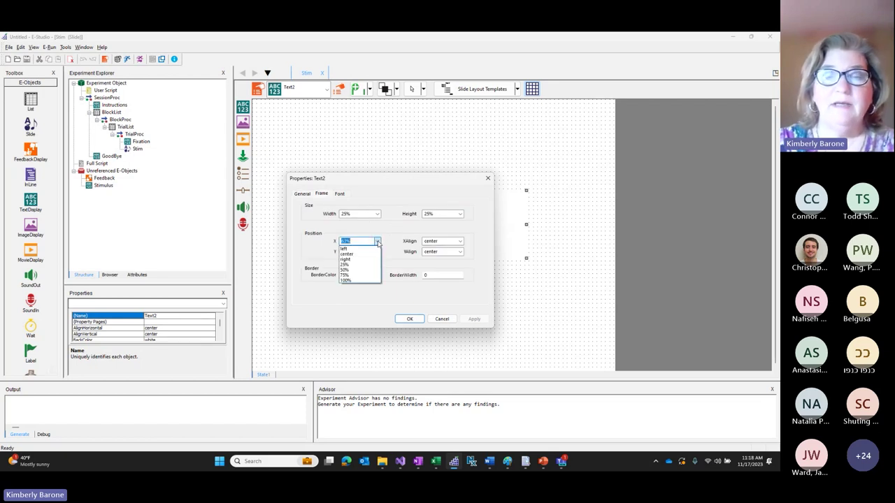
pyautogui.click(360, 274)
pyautogui.click(377, 252)
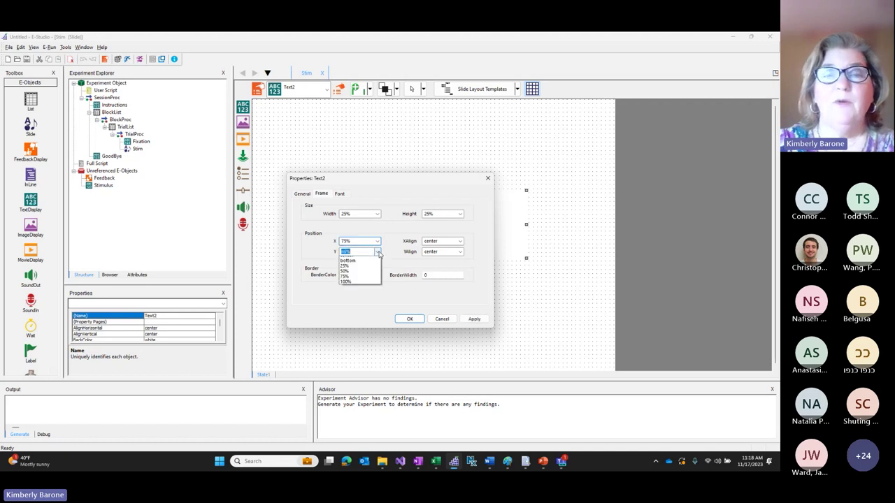
pyautogui.click(361, 281)
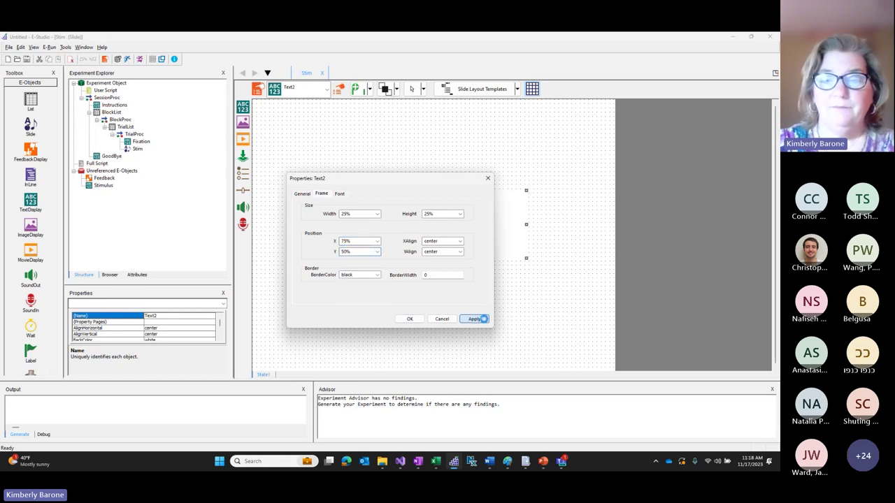
pyautogui.click(474, 318)
pyautogui.click(410, 319)
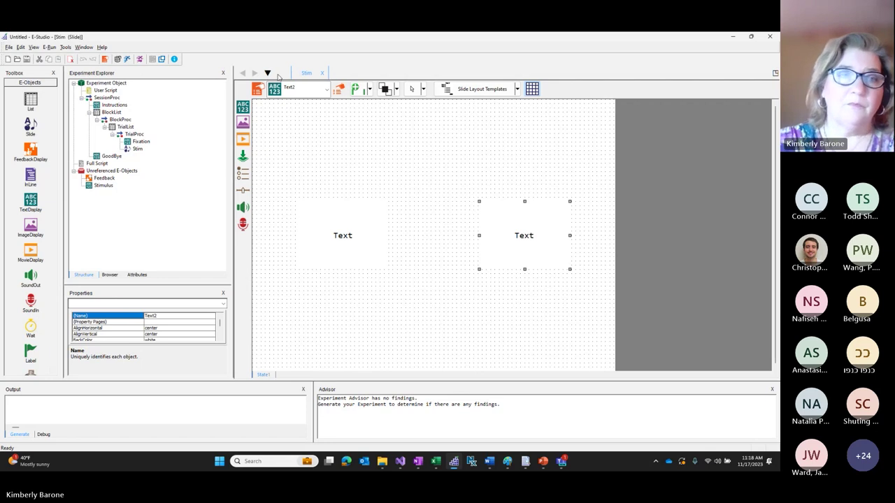
pyautogui.click(375, 250)
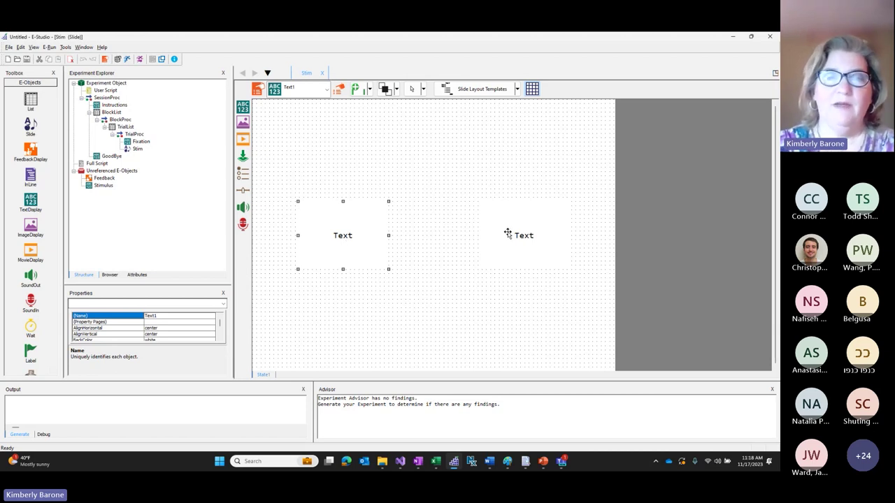
# - Open TrialList and remove its Correct attribute
pyautogui.click(125, 126)
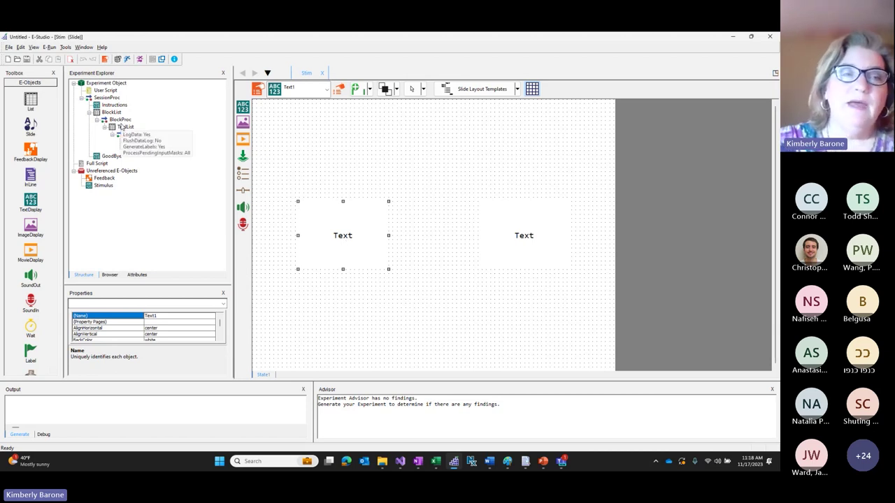
pyautogui.doubleClick(123, 128)
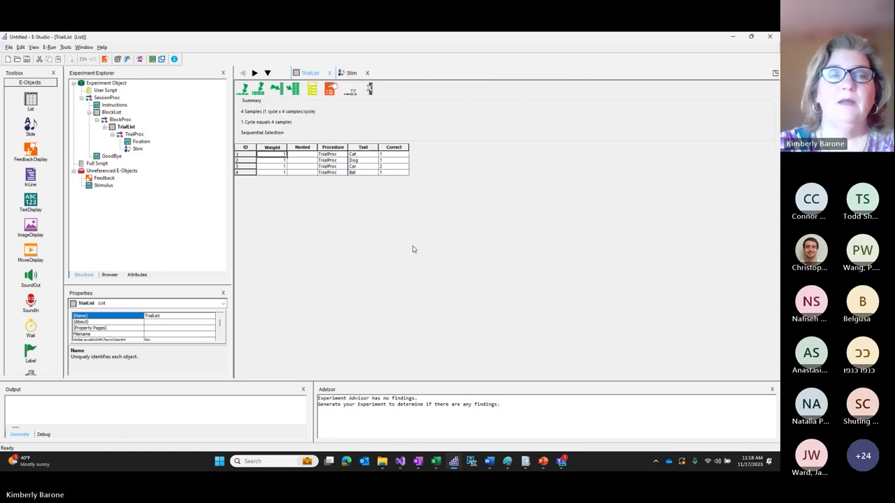
pyautogui.moveTo(131, 130)
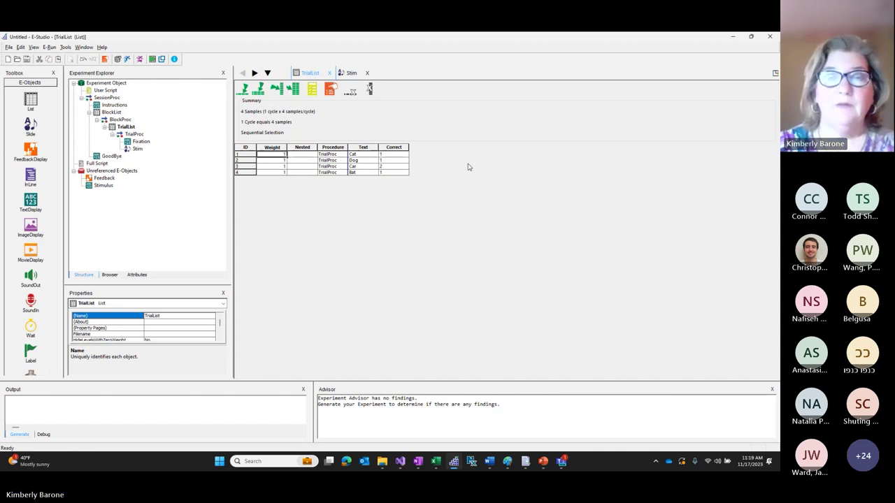
pyautogui.click(399, 149)
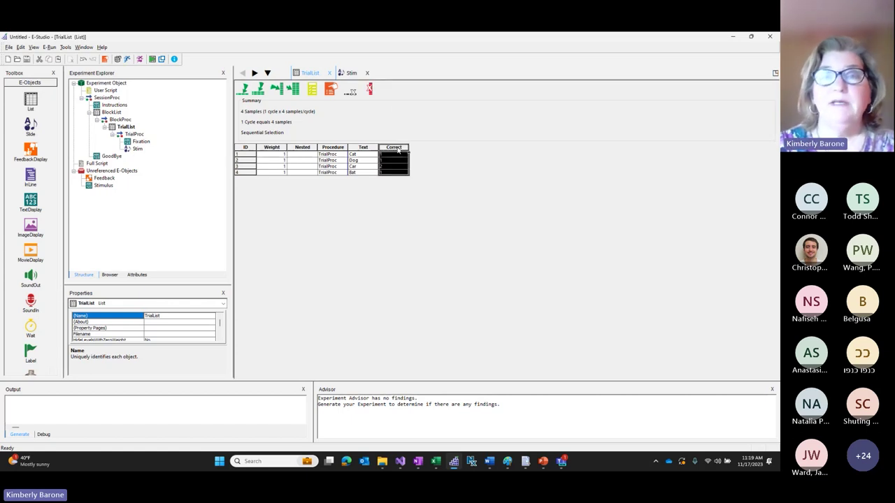
pyautogui.click(373, 89)
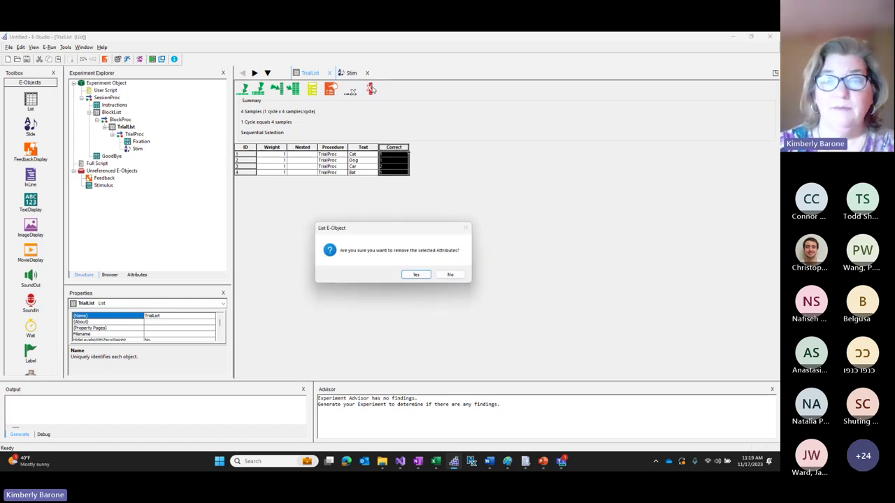
pyautogui.click(417, 276)
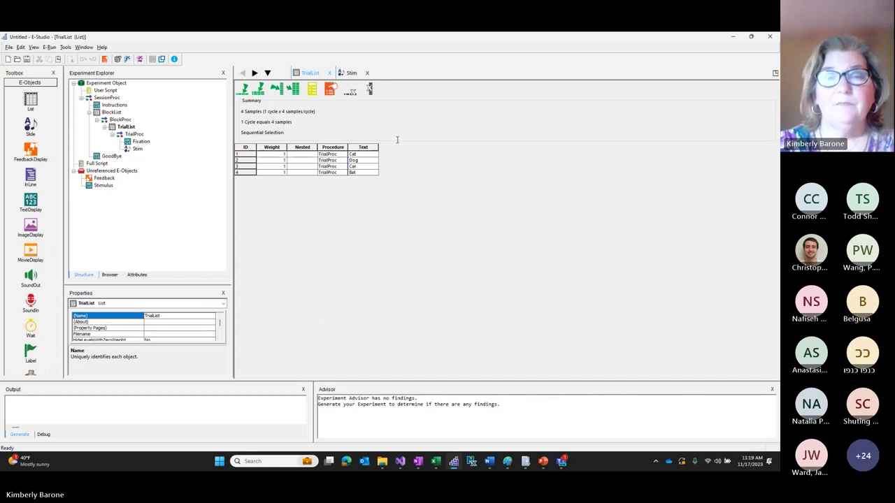
# - Rename the Text attribute in TrialList as Stim1
pyautogui.doubleClick(363, 147)
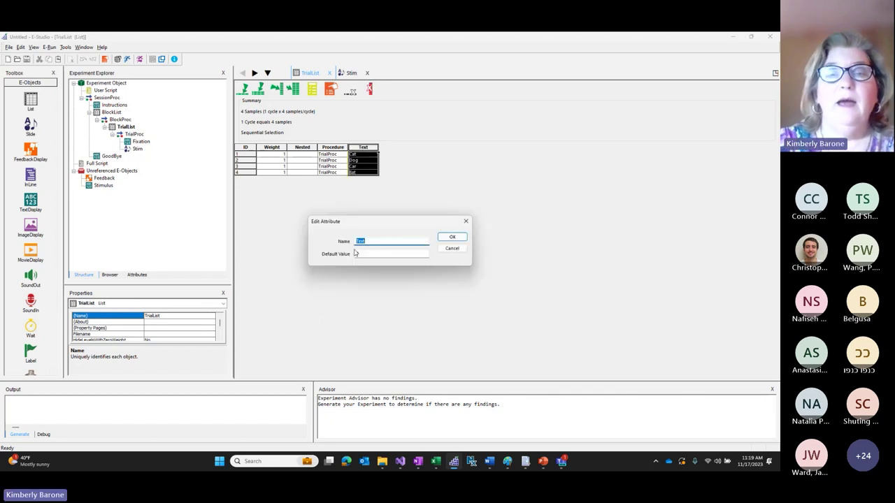
pyautogui.write('Stim1')
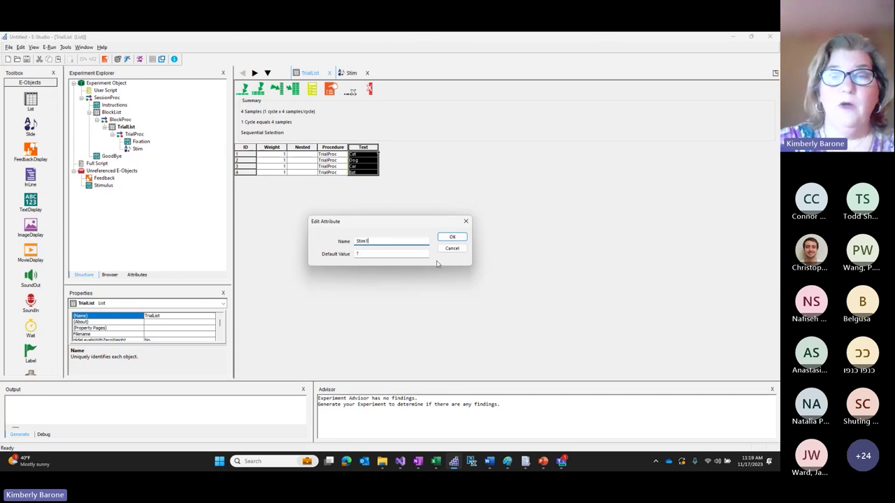
pyautogui.click(452, 238)
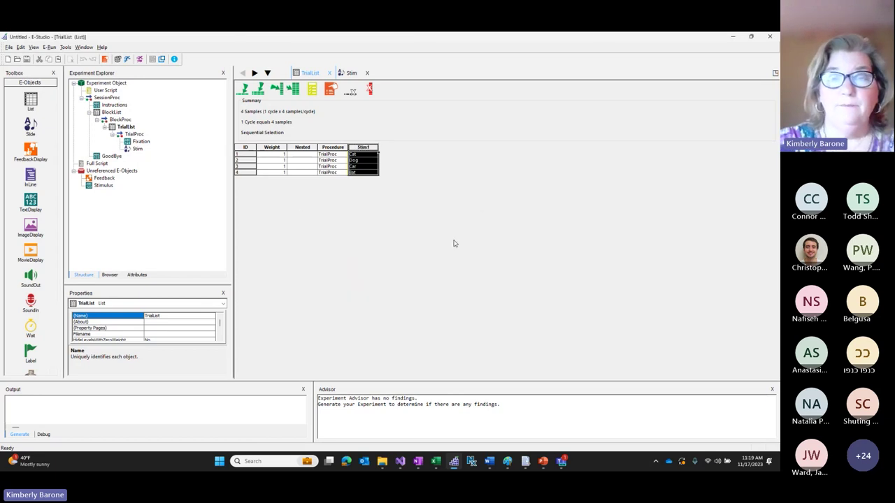
# - Add a new attribute named Stim2 to TrialList, keeping the default value
pyautogui.click(302, 155)
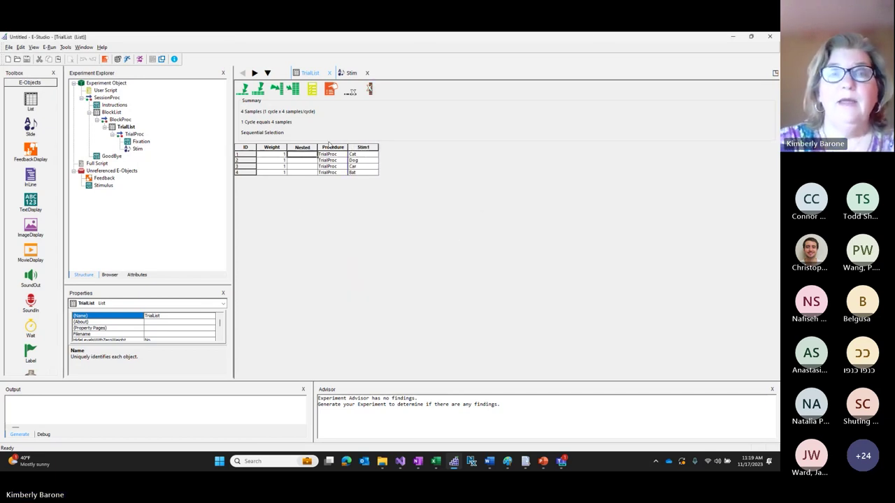
pyautogui.click(283, 91)
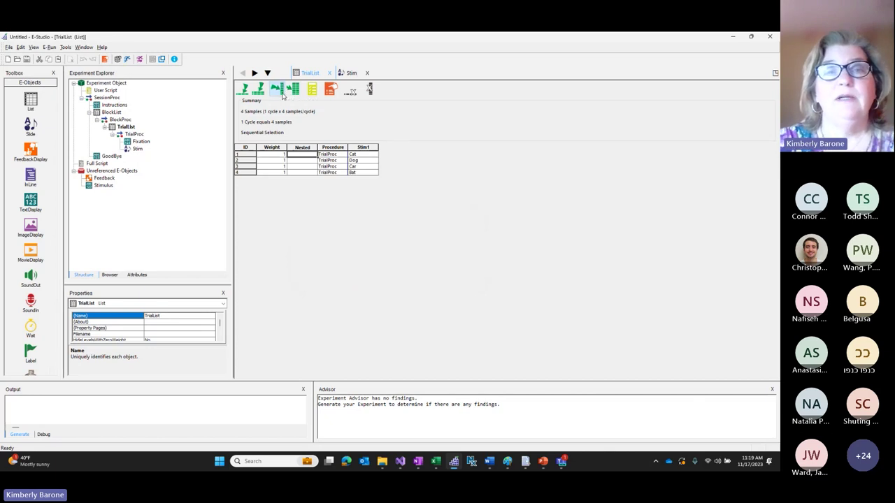
pyautogui.write('Stim2')
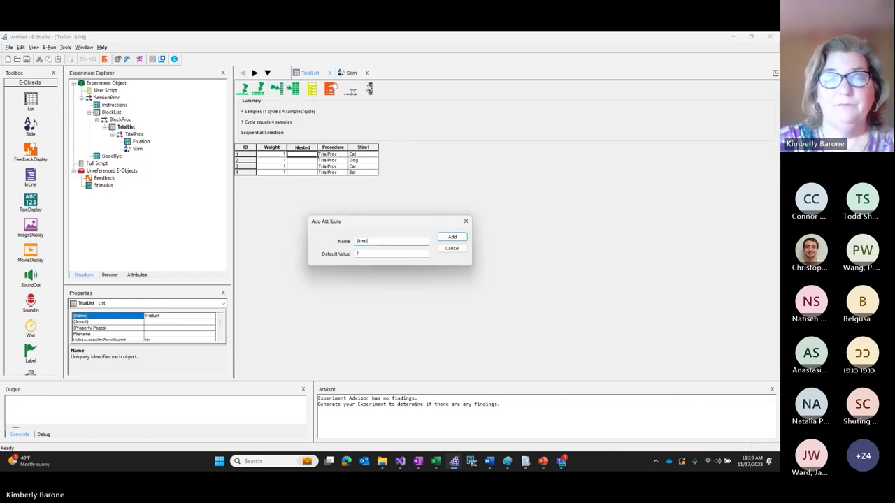
pyautogui.press('Return')
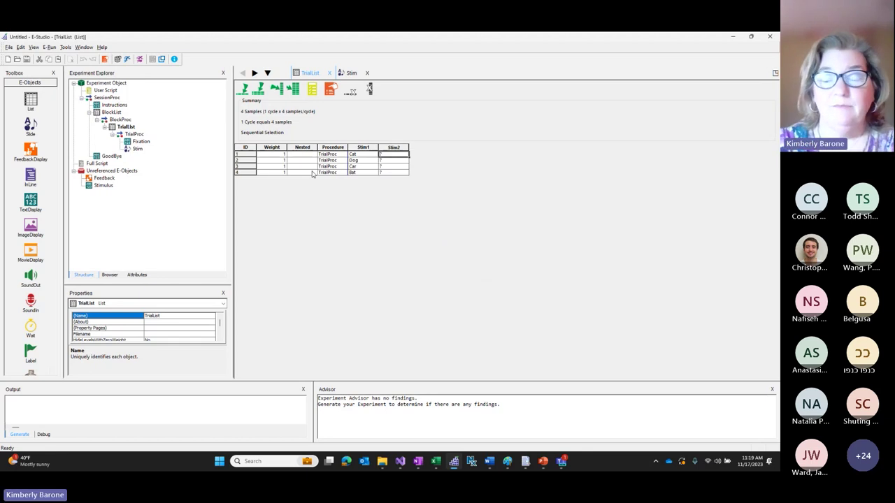
# - Clear the Stim1 and Stim2 values in all four TrialList rows
pyautogui.moveTo(364, 154); pyautogui.dragTo(392, 163)
pyautogui.click(399, 175)
pyautogui.click(383, 172)
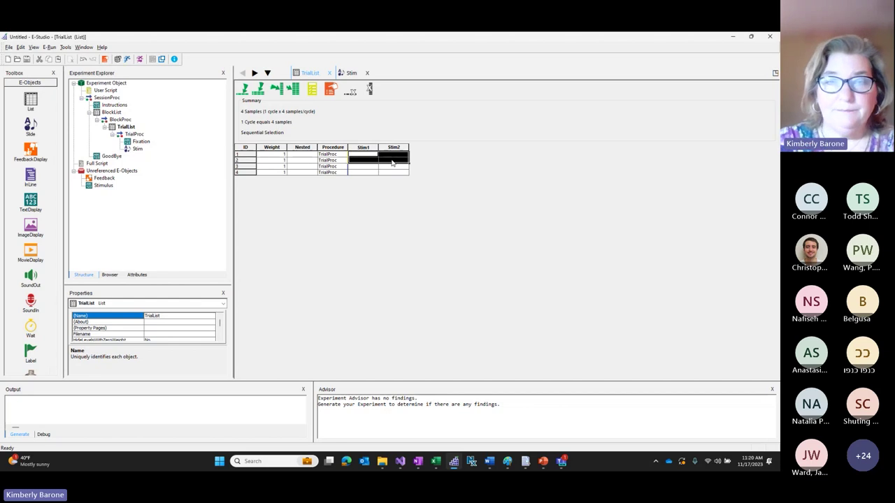
pyautogui.click(381, 172)
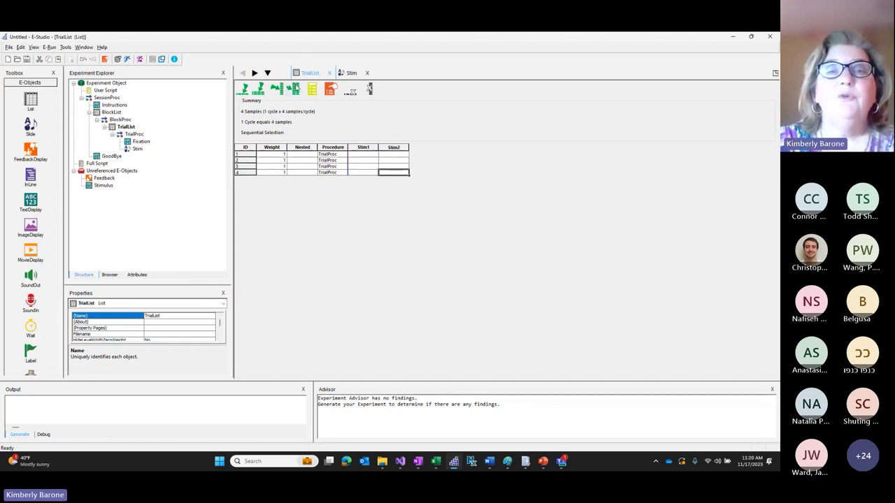
# - Add two new attributes to TrialList in a single operation
pyautogui.click(296, 89)
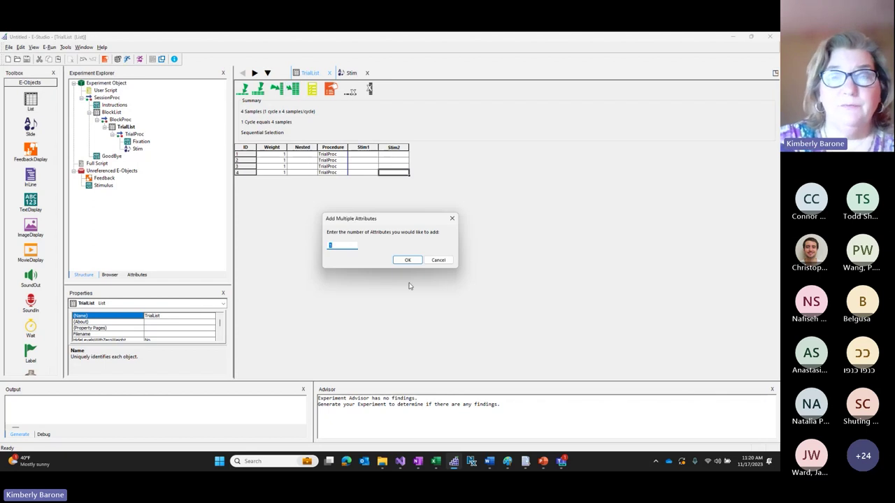
pyautogui.write('2')
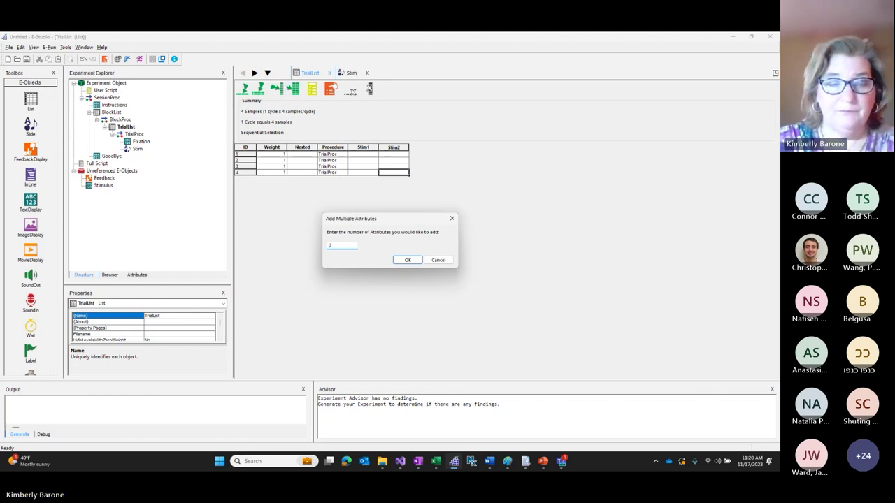
pyautogui.press('Return')
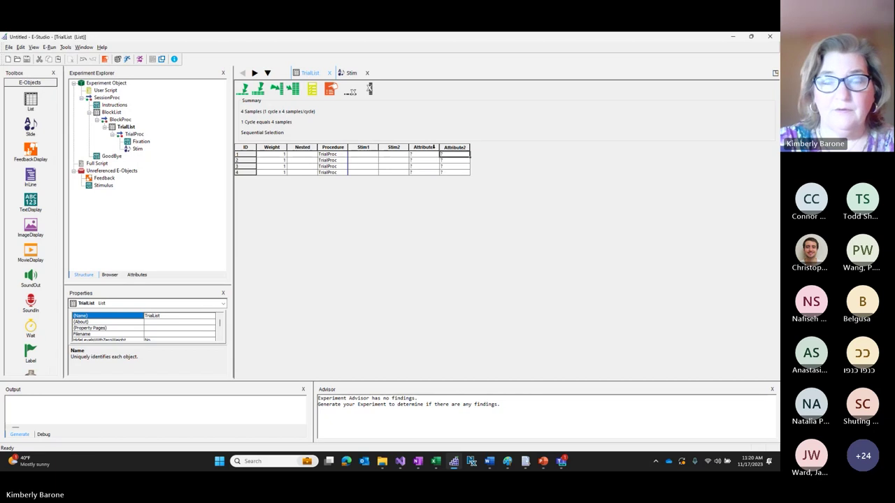
# - Rename TrialList's Attribute1 as Modality and Attribute2 as Category, and clear their values in all four rows
pyautogui.doubleClick(435, 148)
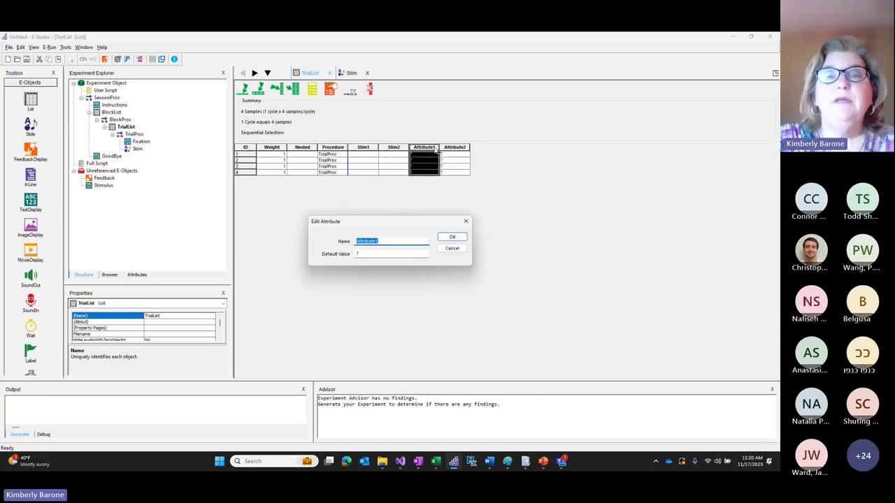
pyautogui.write('Moda')
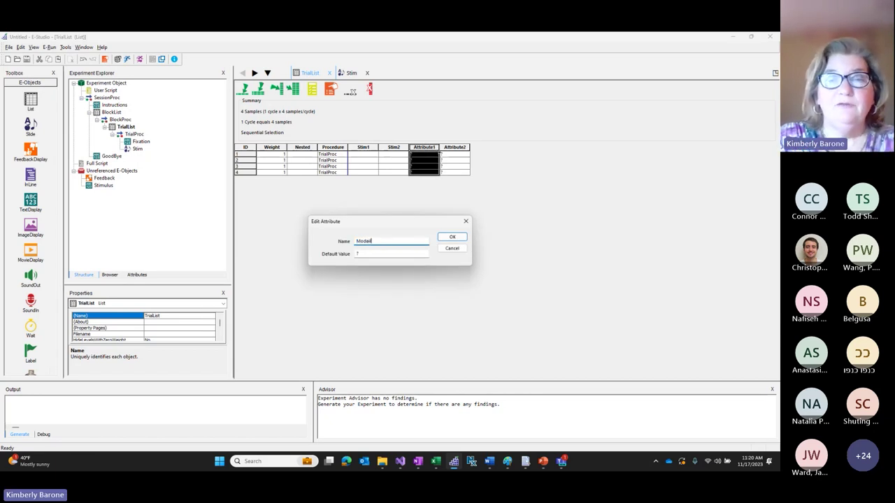
pyautogui.write('lity')
pyautogui.press('Return')
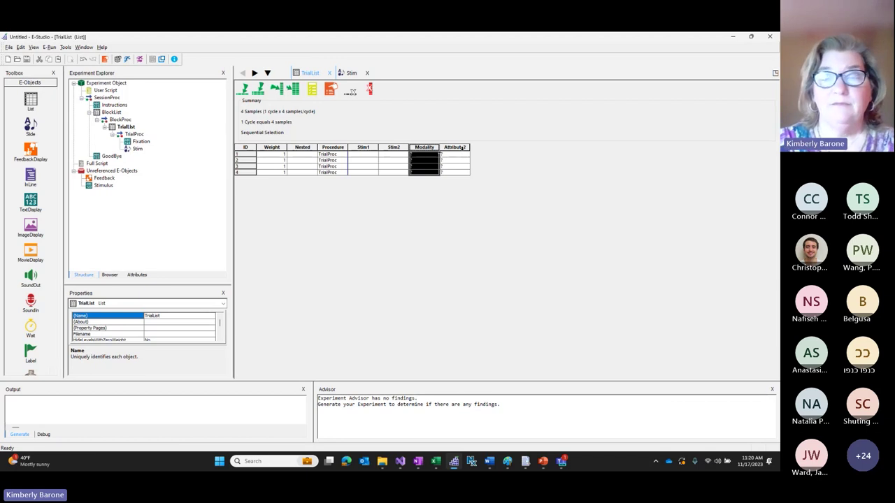
pyautogui.doubleClick(462, 147)
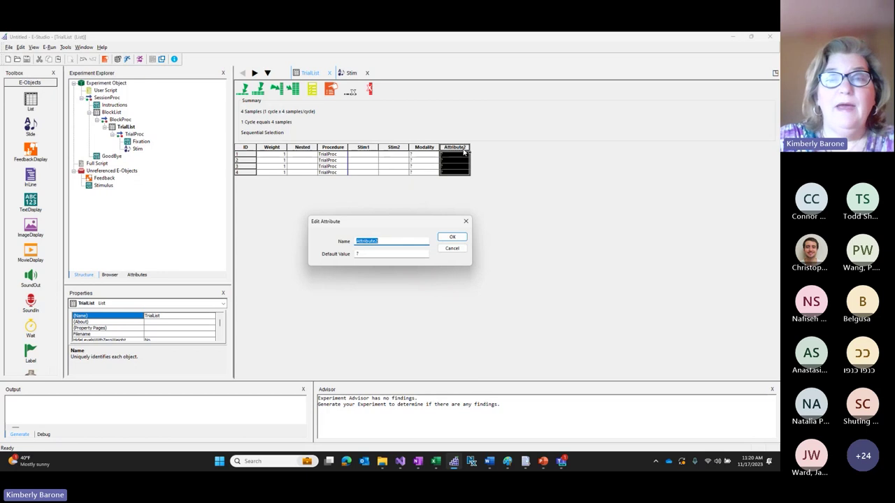
pyautogui.write('Category')
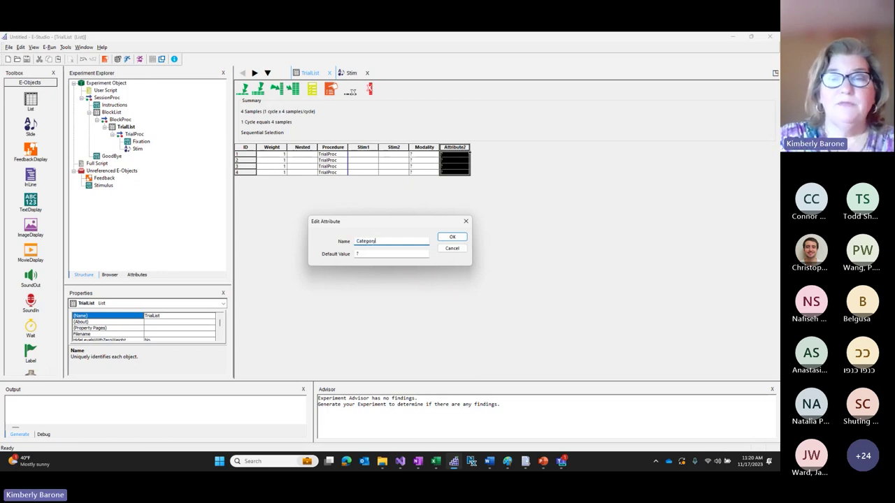
pyautogui.press('Return')
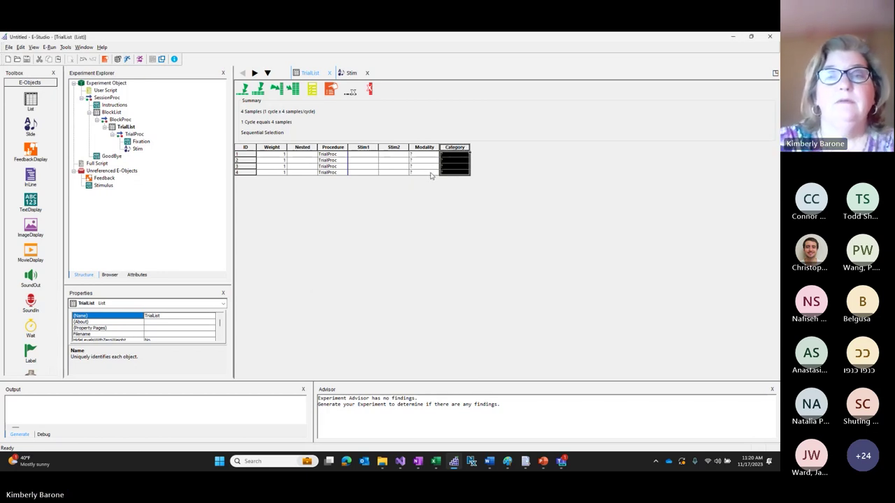
pyautogui.moveTo(435, 154); pyautogui.dragTo(448, 176)
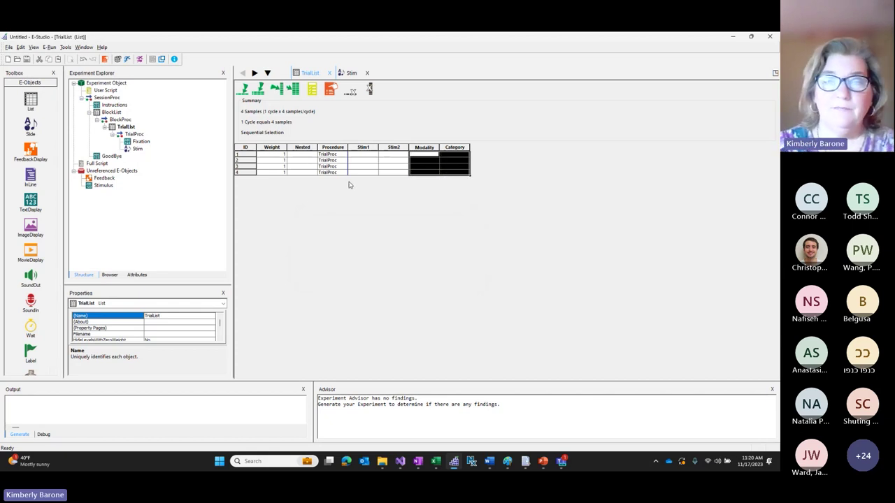
pyautogui.click(307, 167)
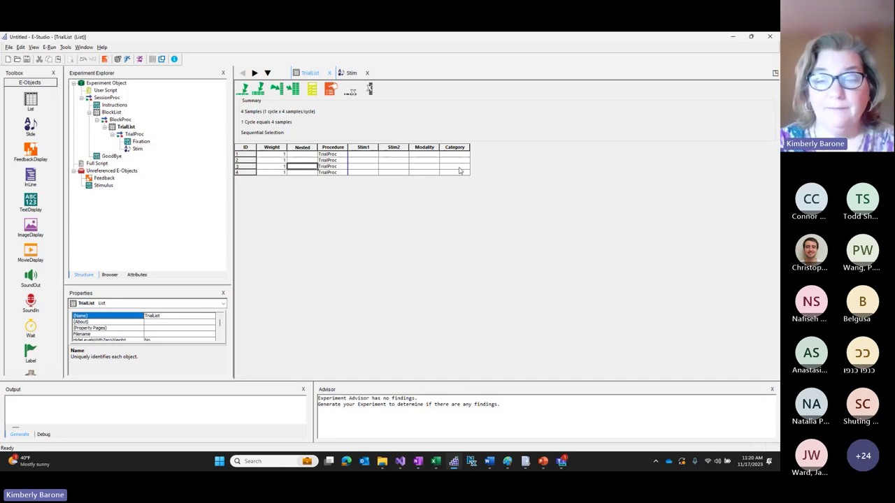
# - Copy the four Stim1 and Stim2 word pairs from the WordStim sheet of Excel's Book2 into the matching TrialList columns in E-Studio
pyautogui.moveTo(435, 464)
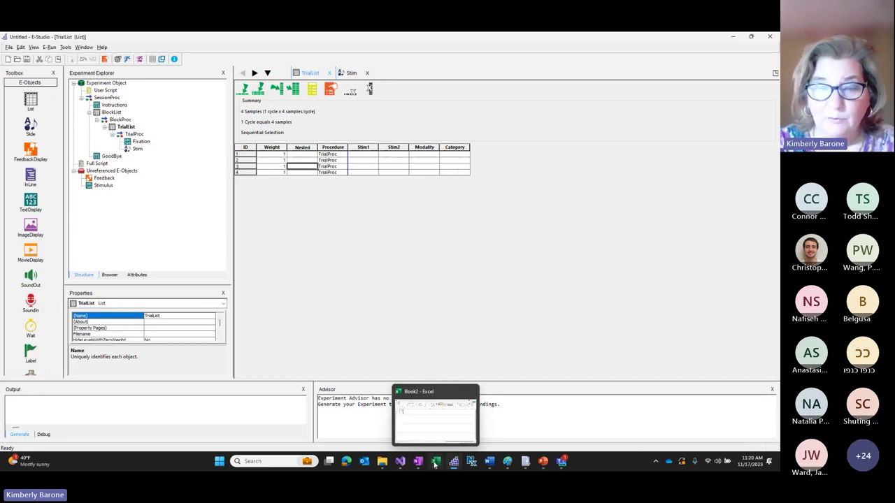
pyautogui.click(438, 429)
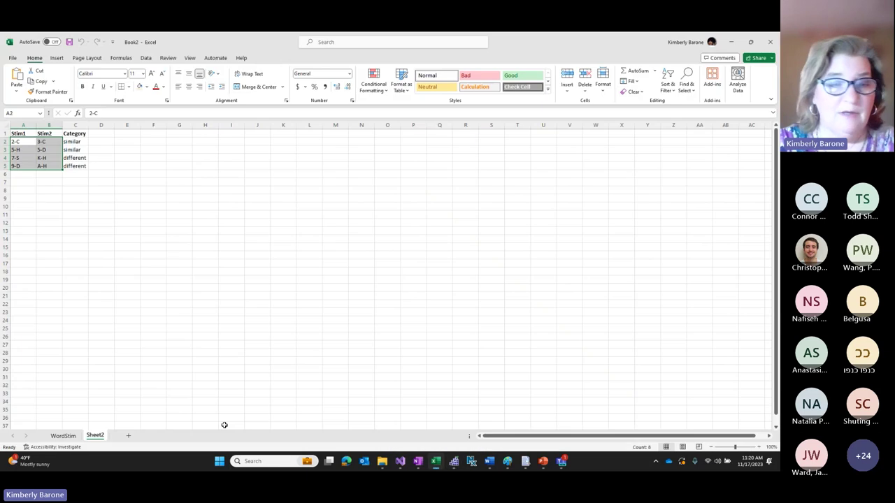
pyautogui.click(63, 435)
pyautogui.moveTo(27, 141); pyautogui.dragTo(44, 165)
pyautogui.hotkey('ctrl', 'c')
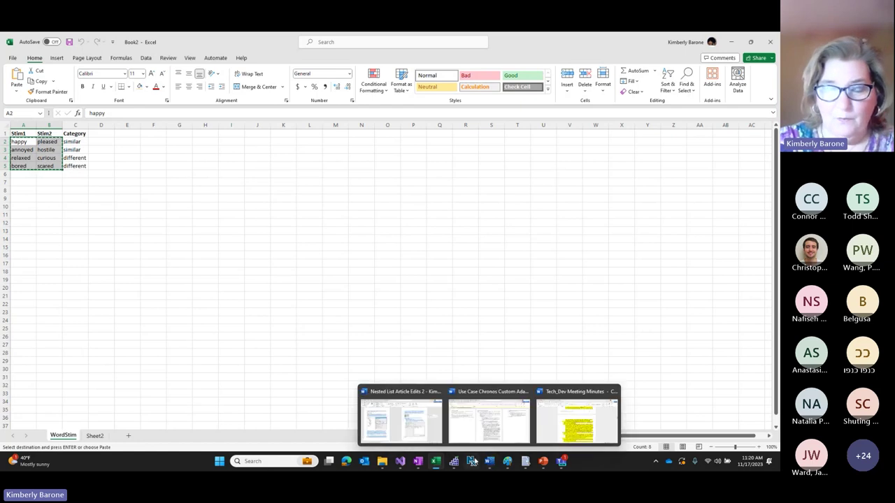
pyautogui.moveTo(453, 462)
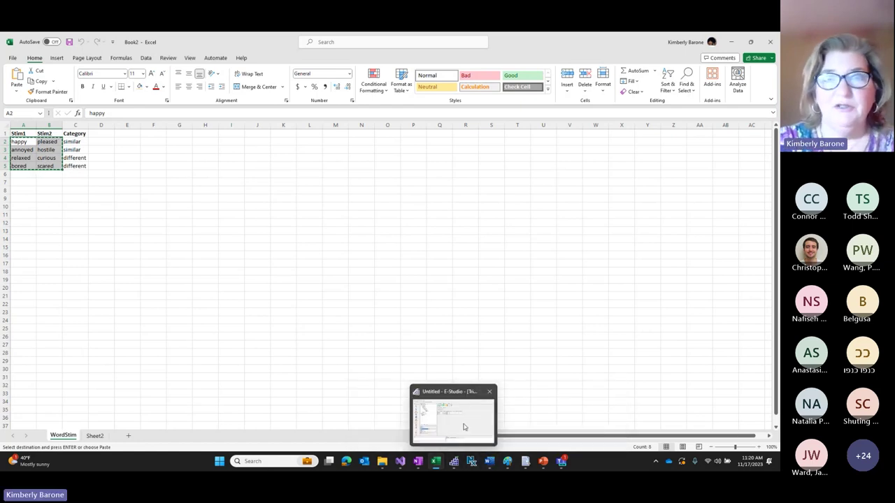
pyautogui.click(463, 427)
pyautogui.click(367, 155)
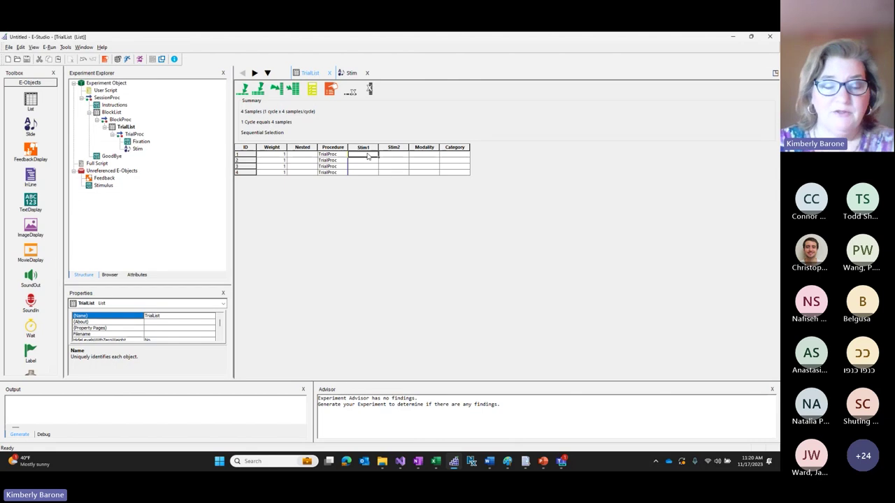
pyautogui.hotkey('ctrl', 'v')
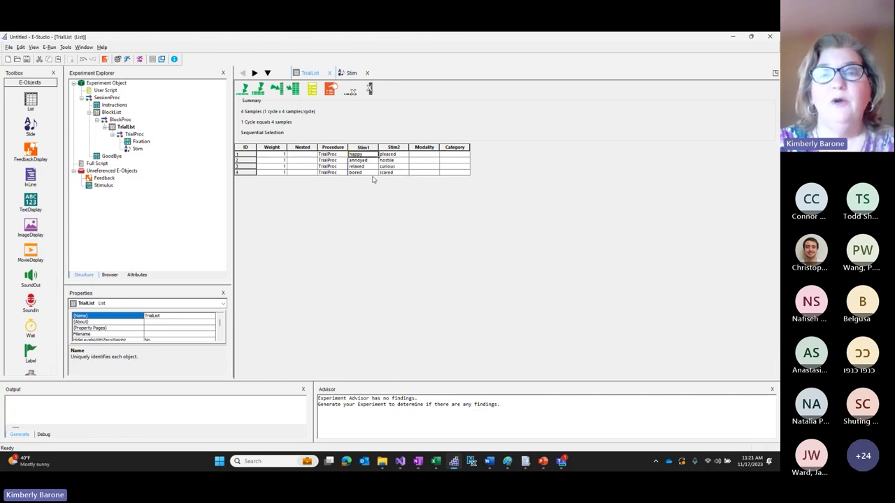
# - Copy the four Category values from the WordStim sheet in Excel into TrialList's Category column in E-Studio
pyautogui.moveTo(436, 461)
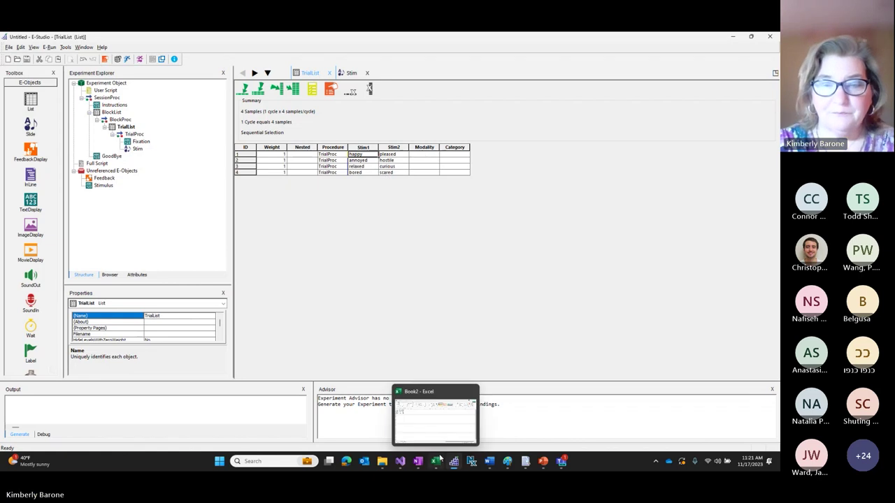
pyautogui.click(430, 421)
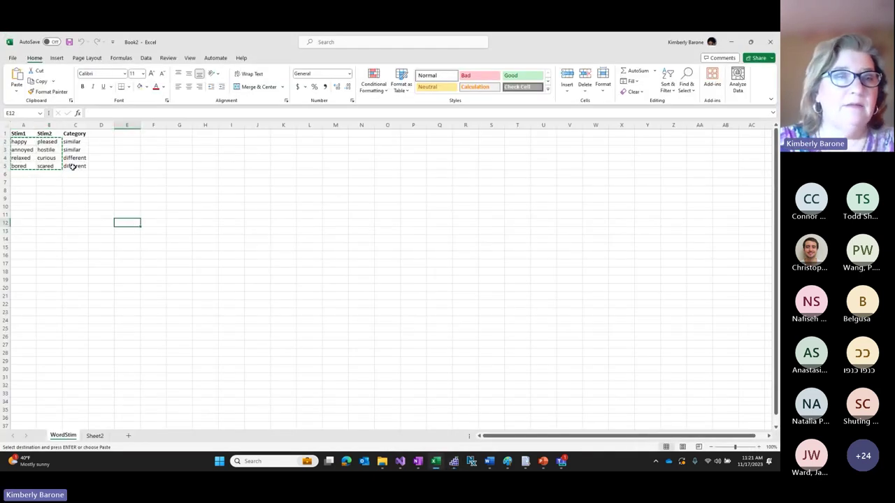
pyautogui.moveTo(73, 141); pyautogui.dragTo(74, 166)
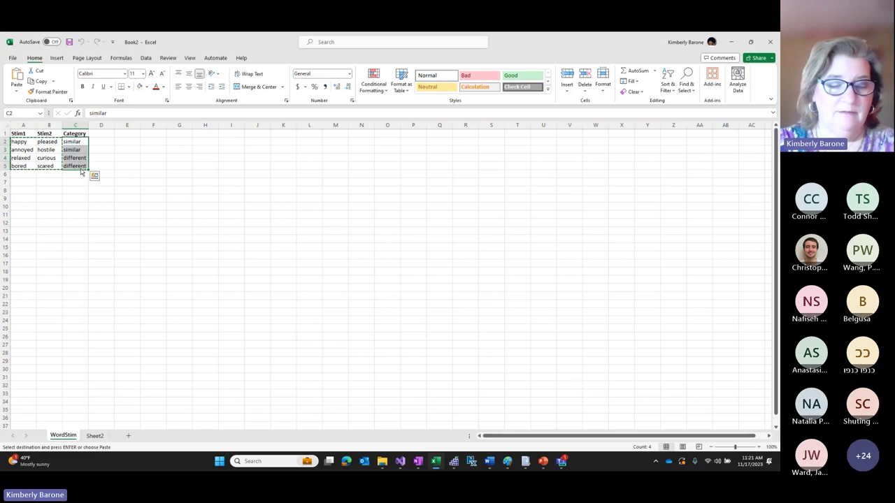
pyautogui.hotkey('ctrl', 'c')
pyautogui.moveTo(454, 461)
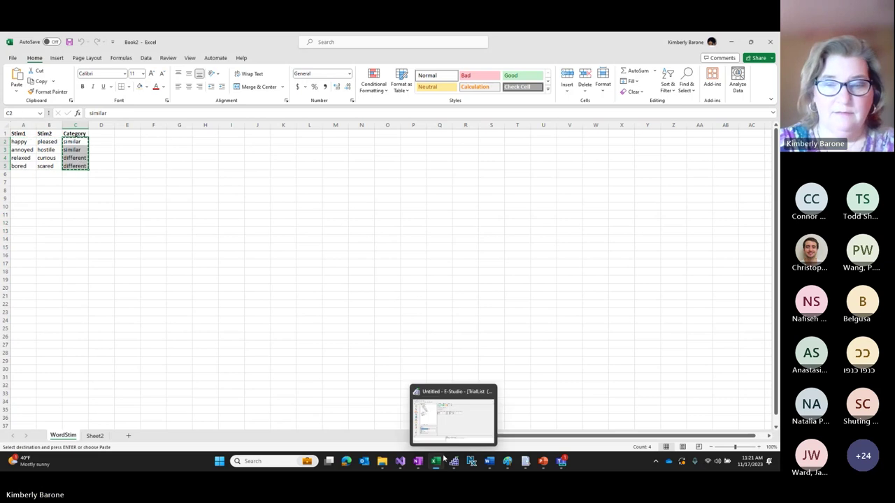
pyautogui.click(448, 420)
pyautogui.click(455, 154)
pyautogui.hotkey('ctrl', 'v')
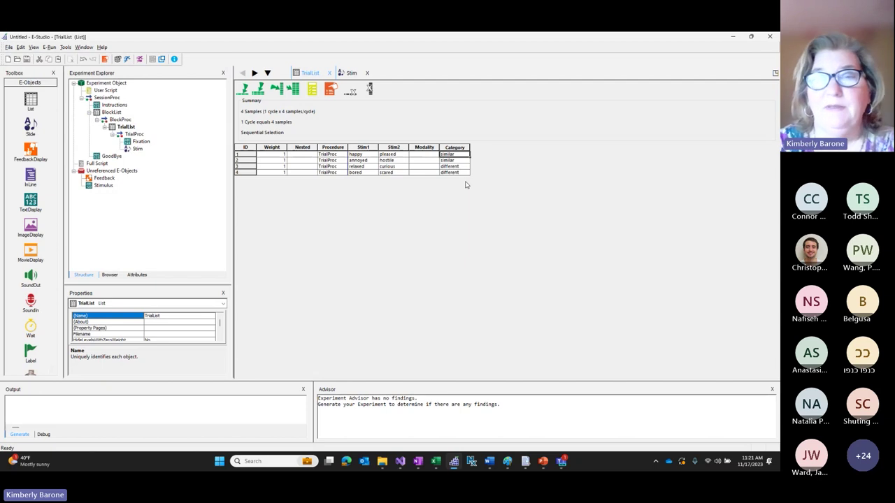
# - Enter words as the Modality value in all four TrialList rows
pyautogui.click(435, 154)
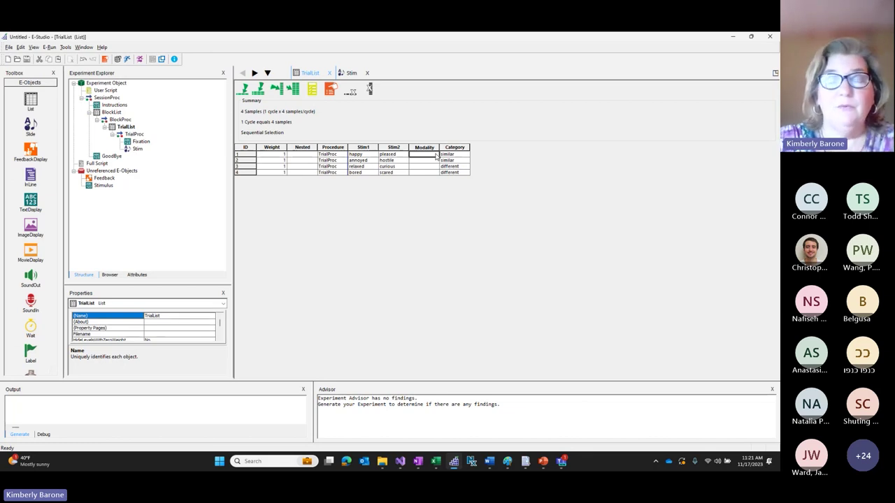
pyautogui.write('wro')
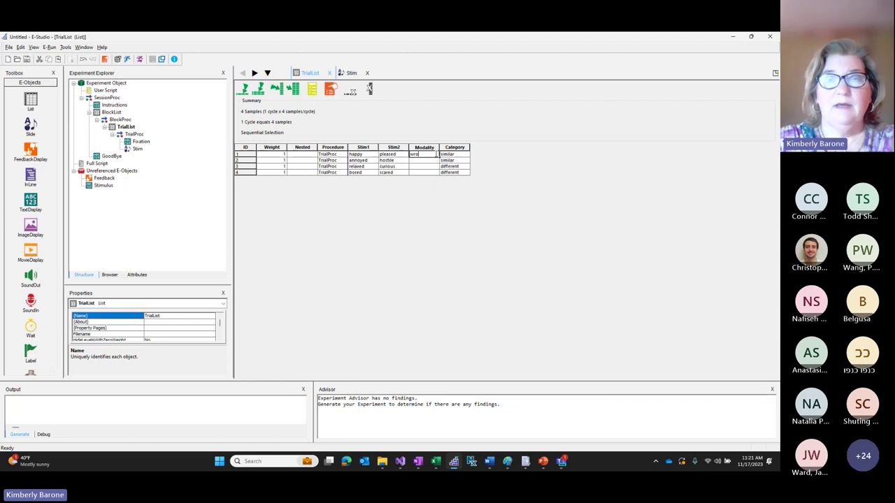
pyautogui.write('ds')
pyautogui.press('Return')
pyautogui.write('words')
pyautogui.press('Return')
pyautogui.write('words')
pyautogui.press('Return')
pyautogui.write('words')
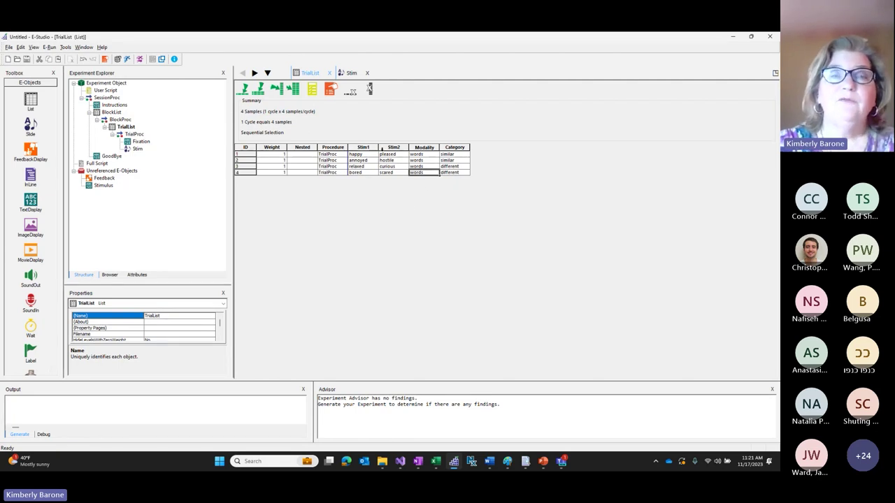
# - Highlight the Stim1 and Stim2 columns, open the Stim slide, and arrange its floating window below the TrialList rows
pyautogui.click(375, 147)
pyautogui.moveTo(375, 147); pyautogui.dragTo(394, 147)
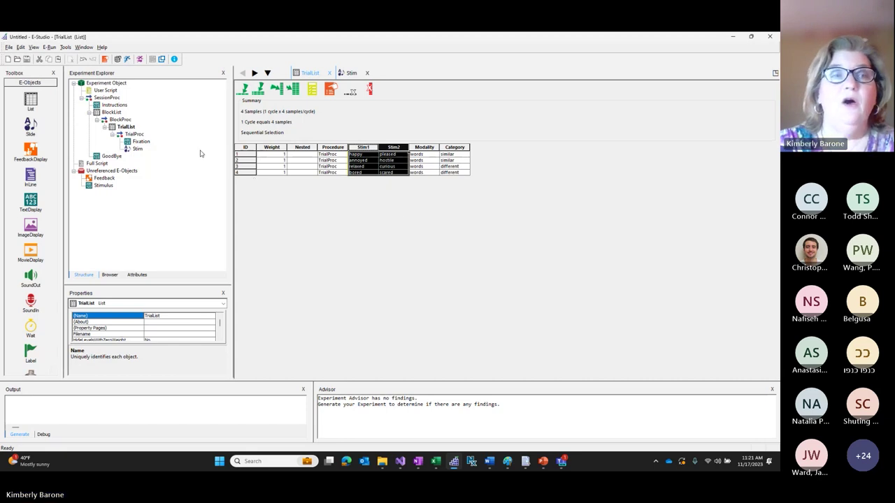
pyautogui.doubleClick(137, 149)
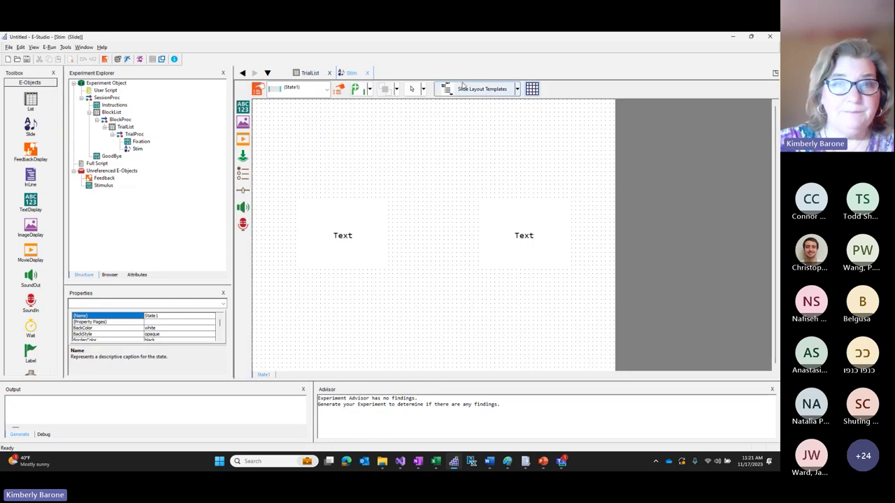
pyautogui.click(775, 72)
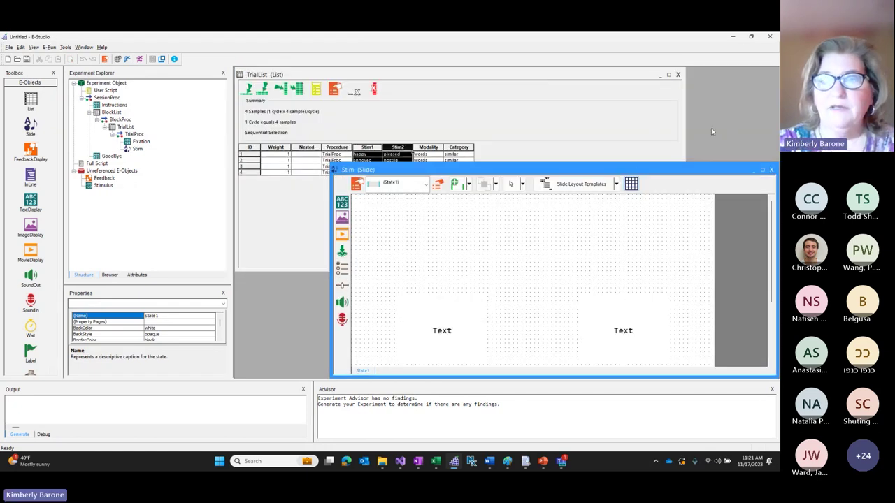
pyautogui.moveTo(629, 172); pyautogui.dragTo(554, 189)
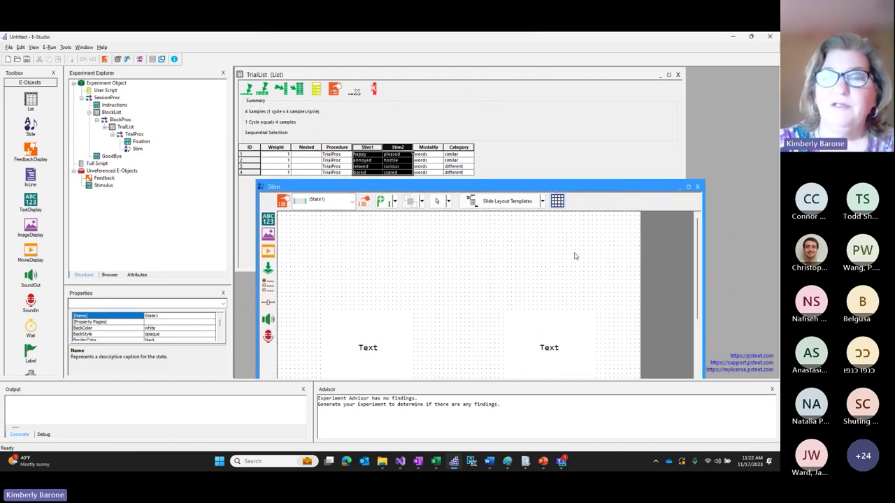
# - Replace the left text on the Stim slide with the [Stim1] attribute reference
pyautogui.click(366, 343)
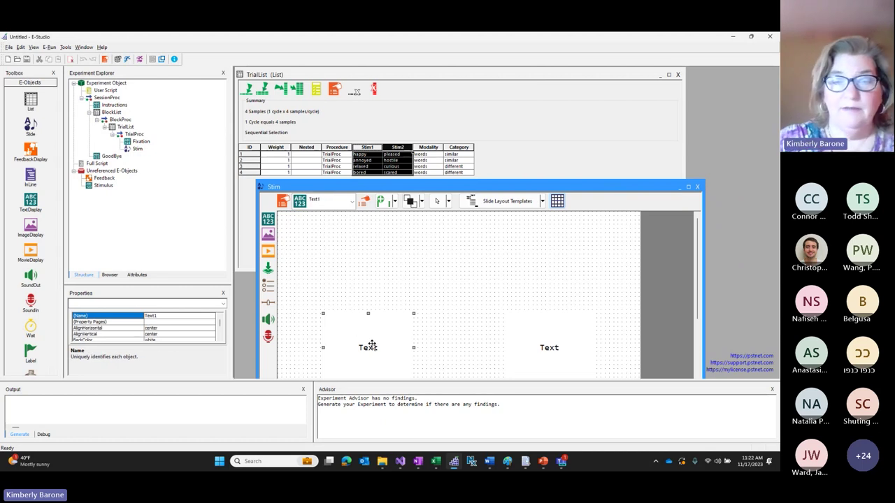
pyautogui.doubleClick(372, 346)
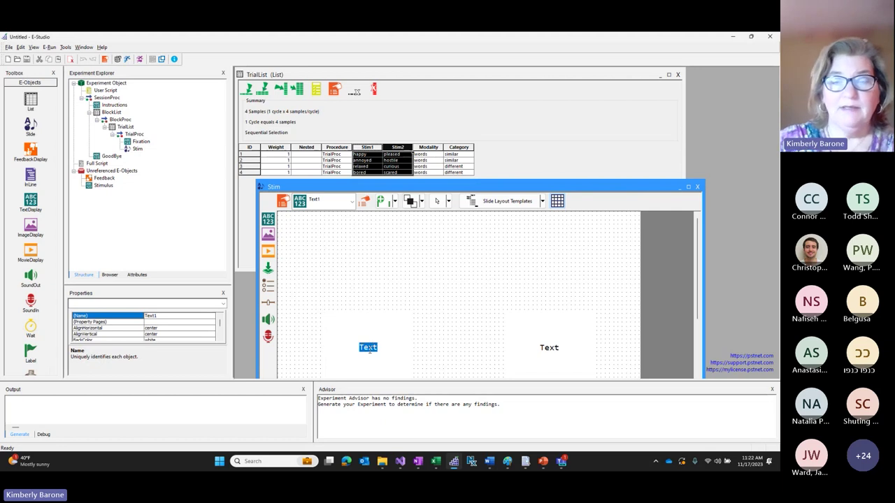
pyautogui.write('[')
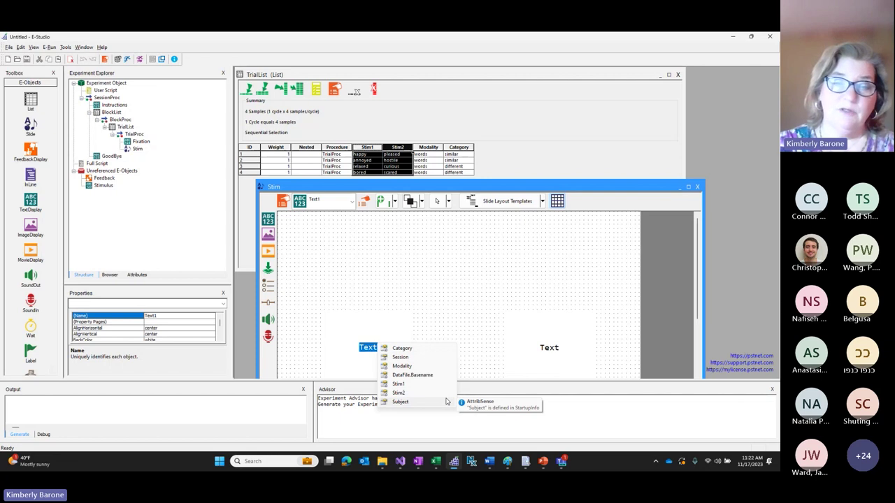
pyautogui.doubleClick(398, 384)
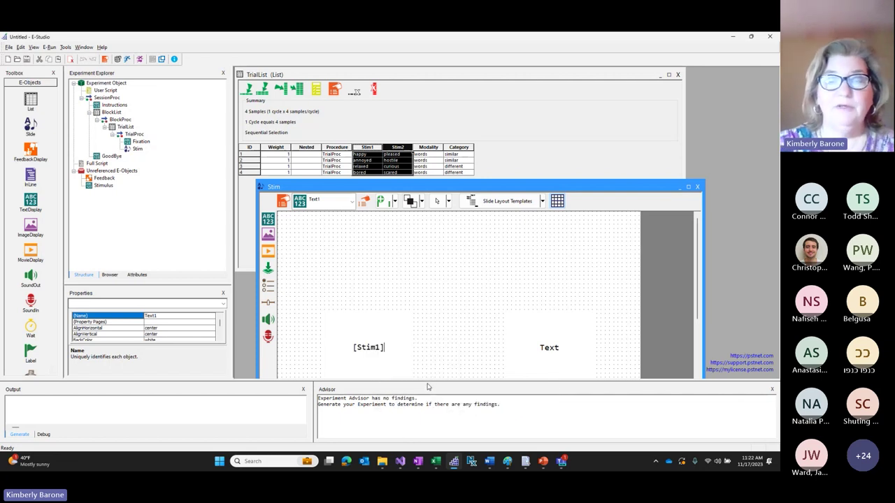
pyautogui.click(476, 304)
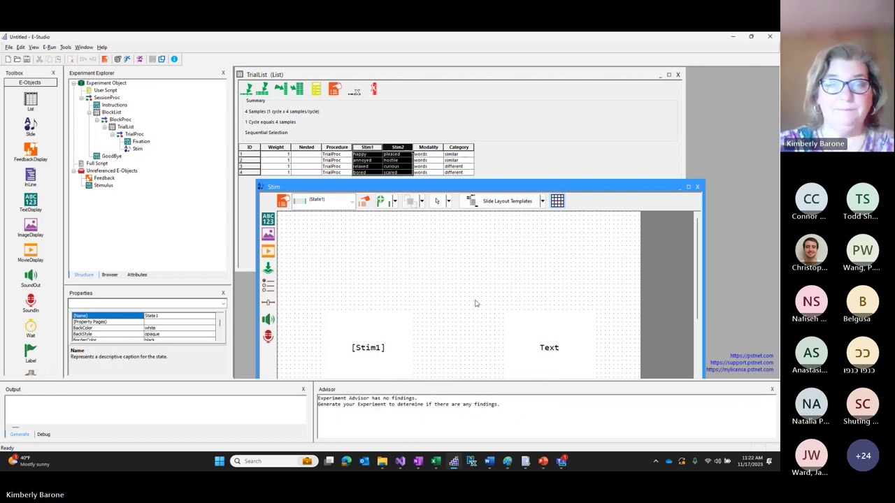
# - Replace the remaining placeholder text on the Stim slide with the [Stim2] attribute reference
pyautogui.click(578, 350)
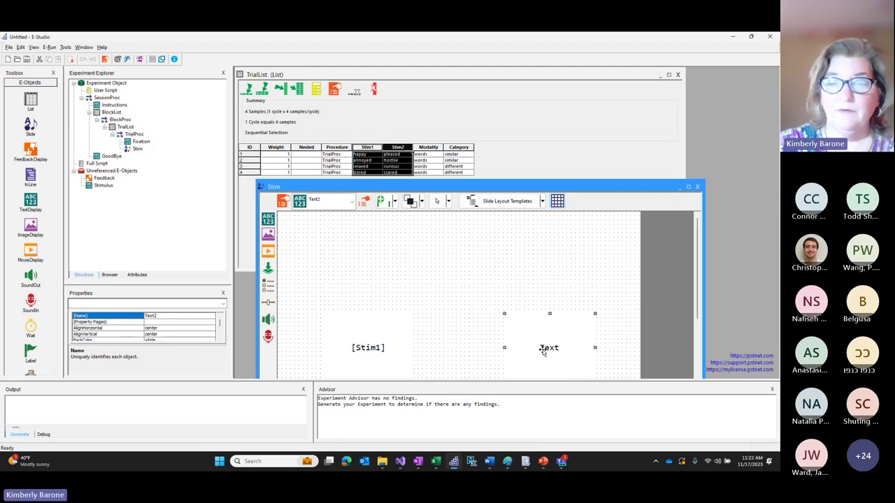
pyautogui.click(544, 352)
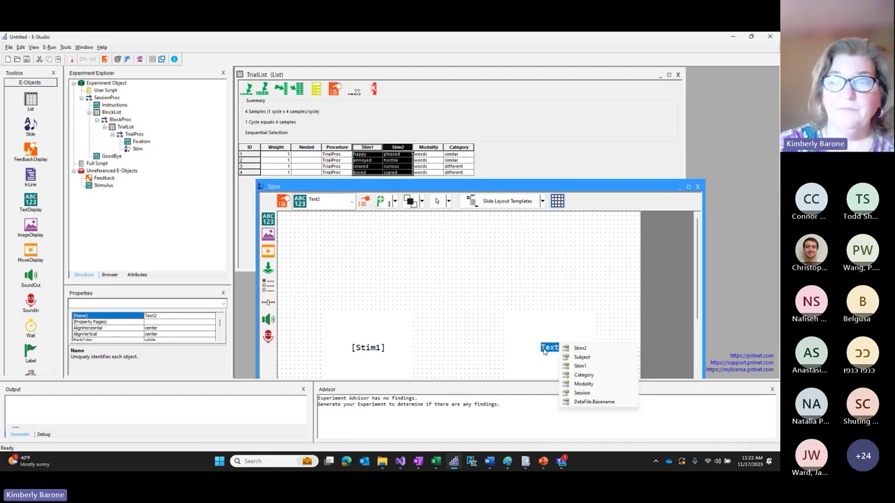
pyautogui.click(580, 348)
pyautogui.click(627, 284)
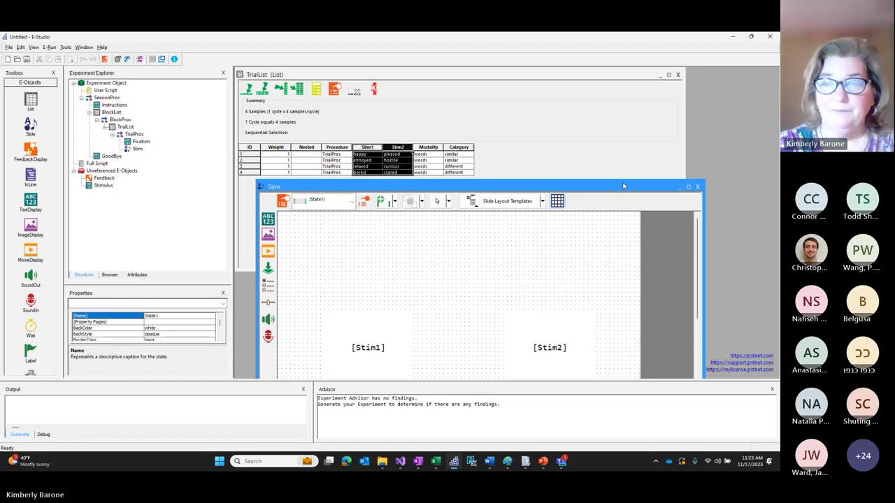
pyautogui.click(376, 160)
pyautogui.click(478, 300)
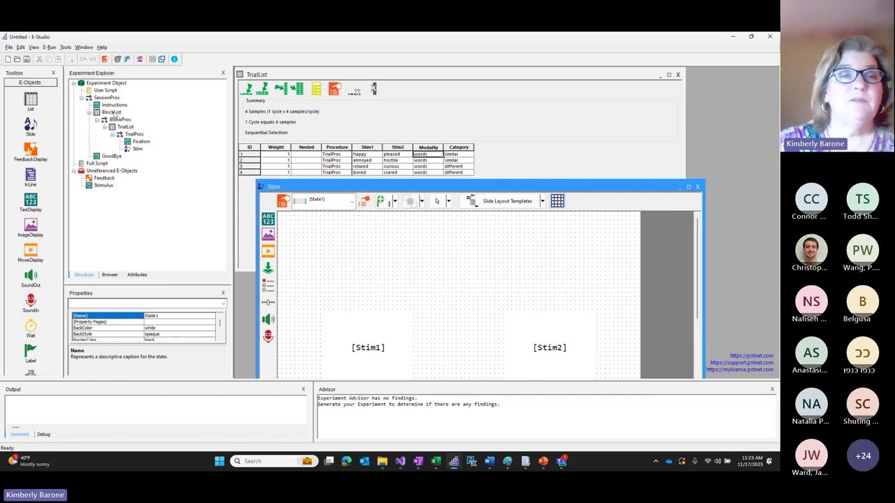
# - Review the experiment's flow through BlockList and its procedure, the first TrialList row, and the Fixation display
pyautogui.moveTo(116, 106)
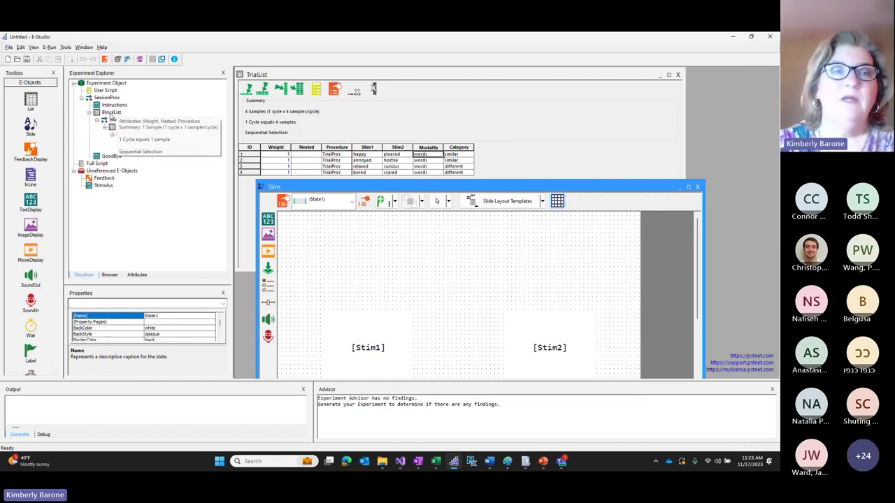
pyautogui.doubleClick(110, 113)
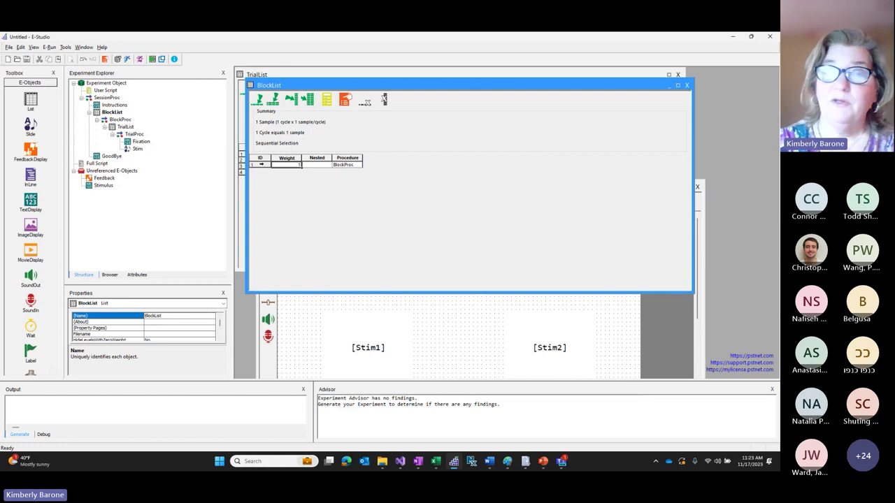
pyautogui.click(260, 164)
pyautogui.click(353, 165)
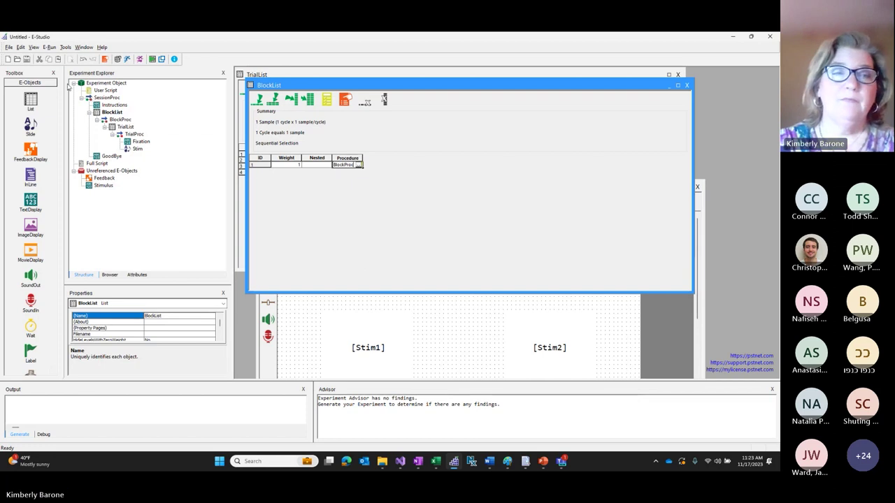
pyautogui.doubleClick(127, 128)
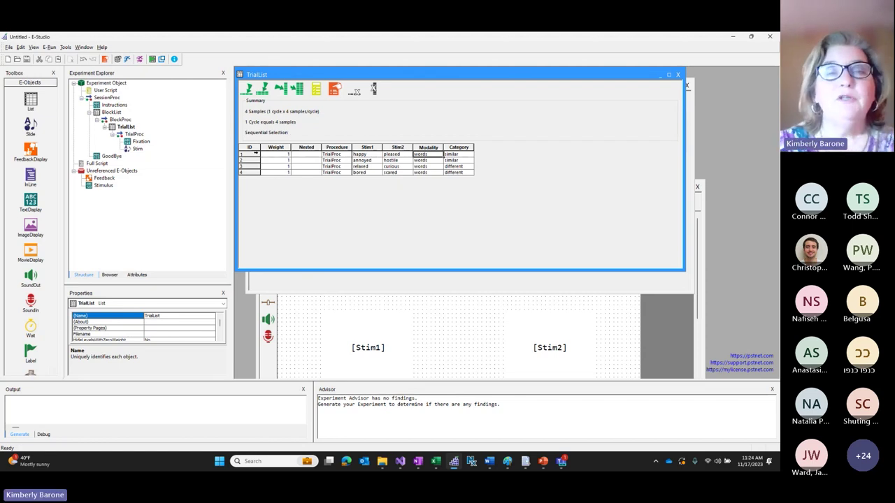
pyautogui.click(256, 153)
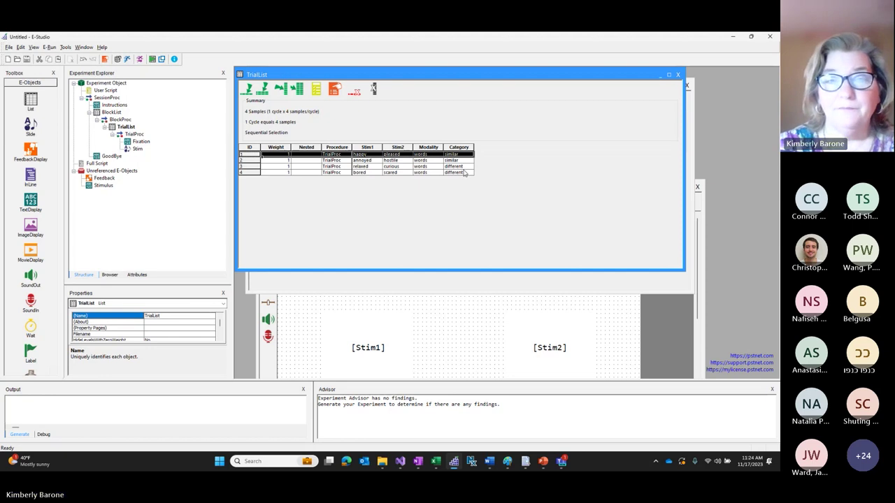
pyautogui.doubleClick(142, 141)
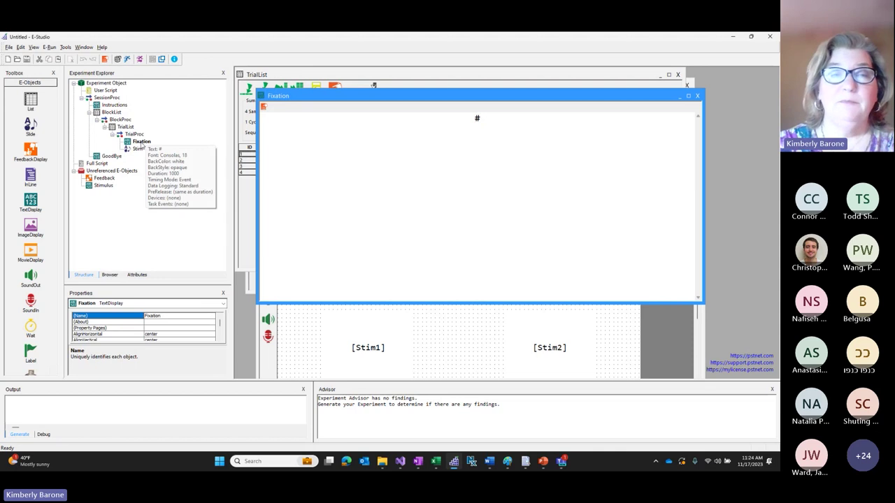
# - Reopen the Stim slide, move its window higher in the workspace, and set the slide's duration to (infinite)
pyautogui.doubleClick(138, 150)
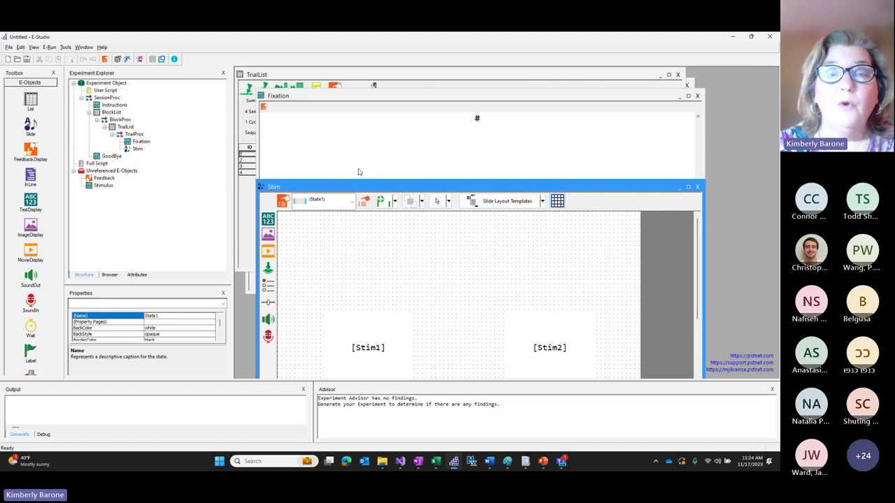
pyautogui.moveTo(358, 187); pyautogui.dragTo(365, 119)
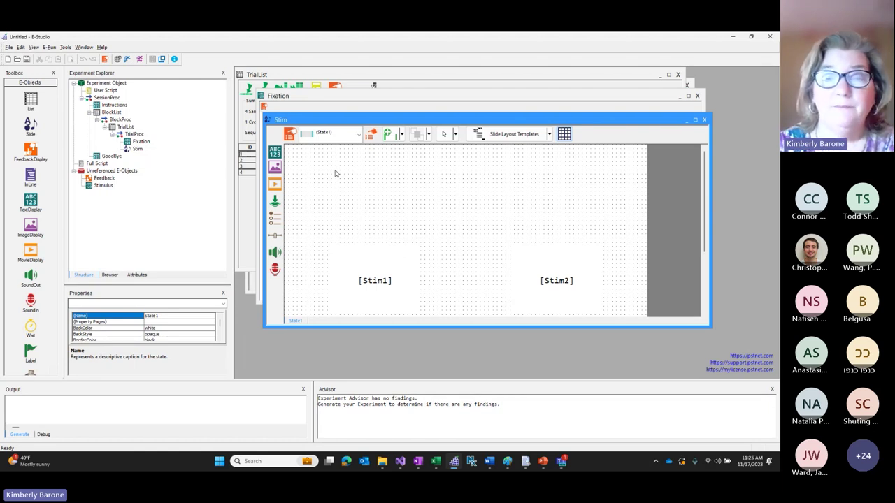
pyautogui.click(291, 136)
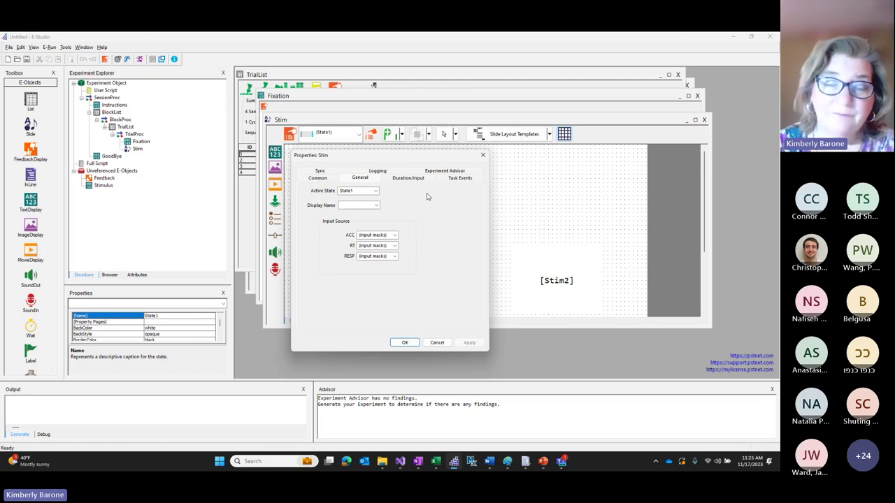
pyautogui.click(411, 179)
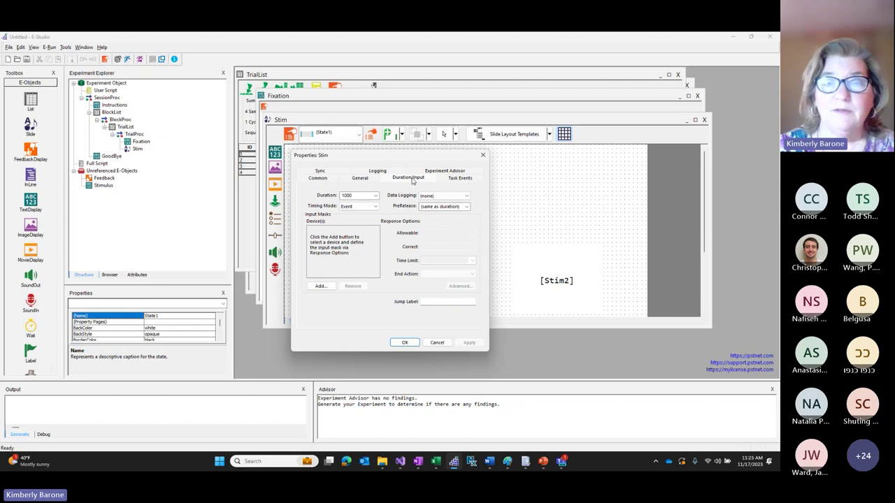
pyautogui.click(375, 197)
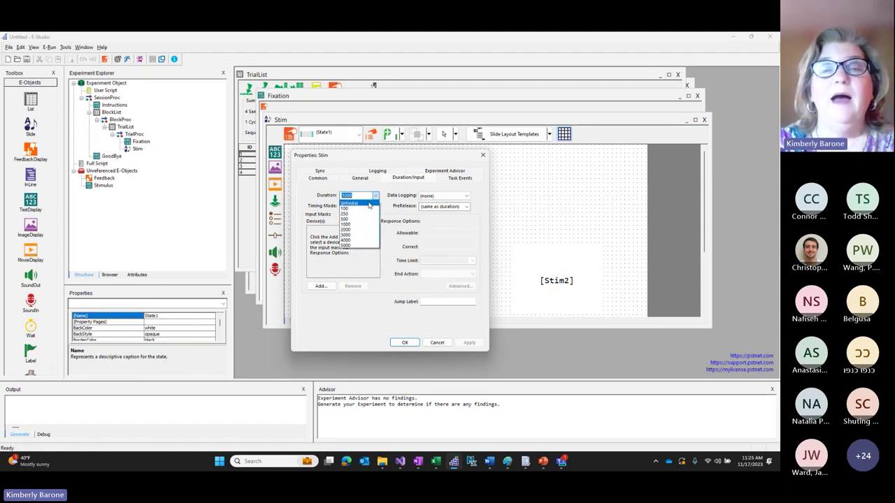
pyautogui.click(369, 203)
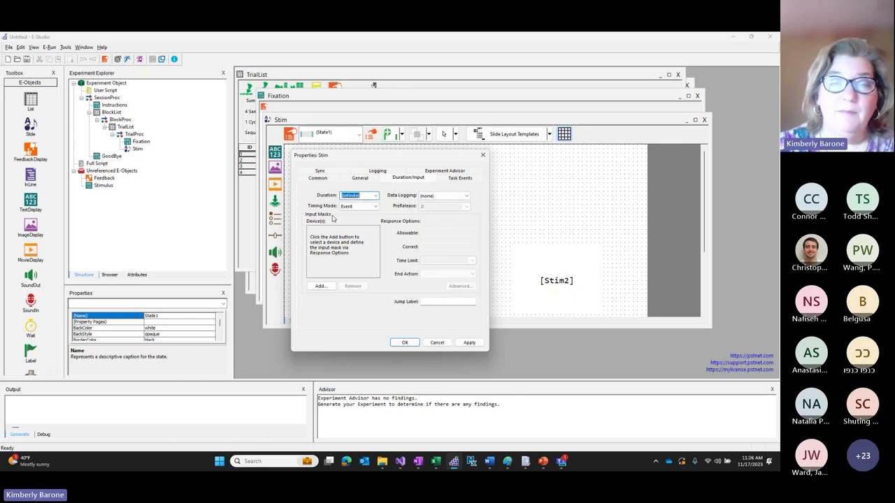
# - Add the Keyboard as an input device for the Stim slide
pyautogui.click(321, 286)
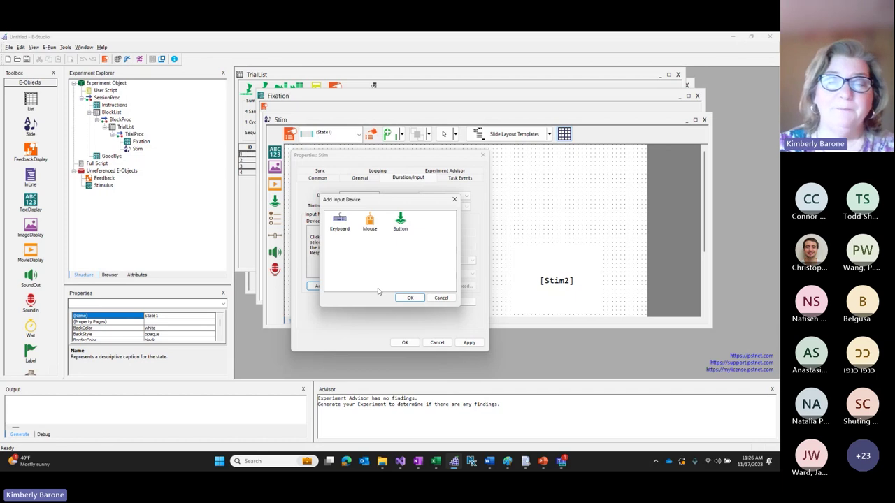
pyautogui.click(342, 230)
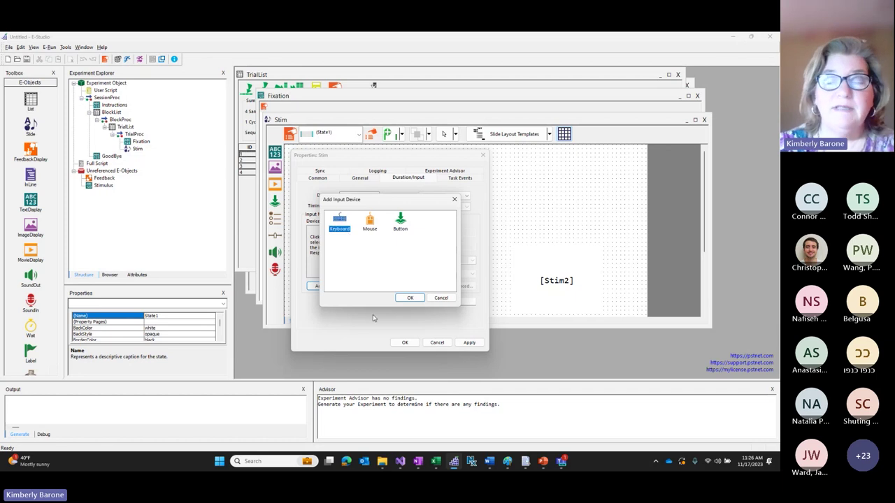
pyautogui.click(407, 299)
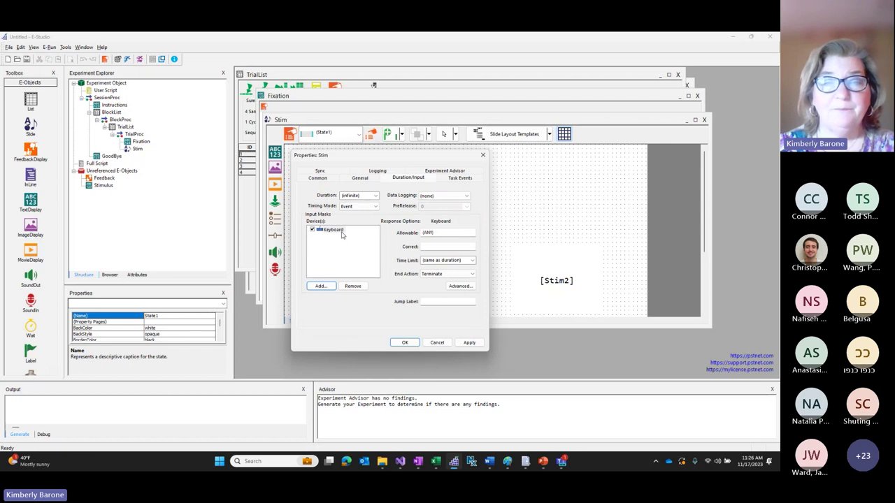
# - Set the allowable keyboard responses for the Stim slide to 12, leaving the correct response empty
pyautogui.click(452, 232)
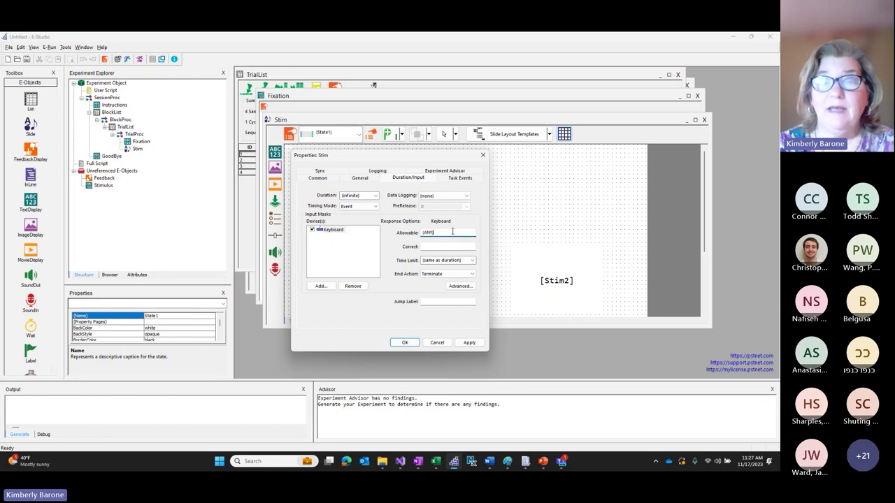
pyautogui.press('BackSpace')
pyautogui.press('BackSpace')
pyautogui.press('BackSpace')
pyautogui.press('BackSpace')
pyautogui.press('BackSpace')
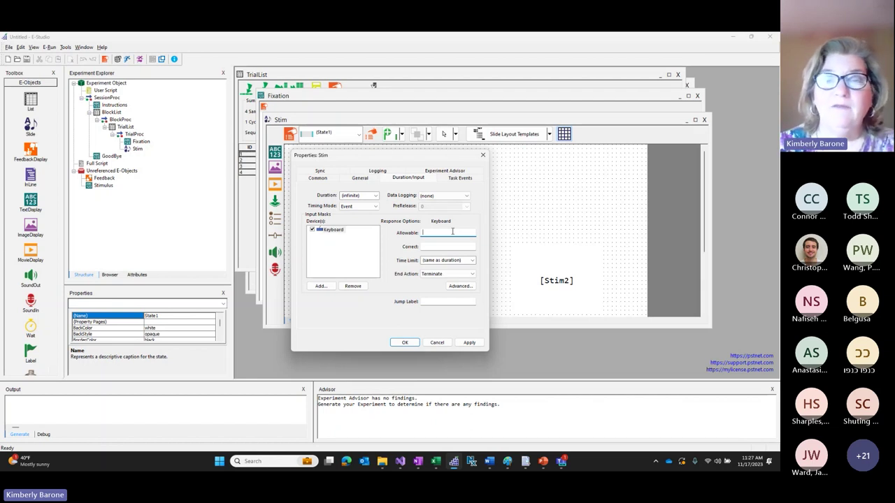
pyautogui.write('12')
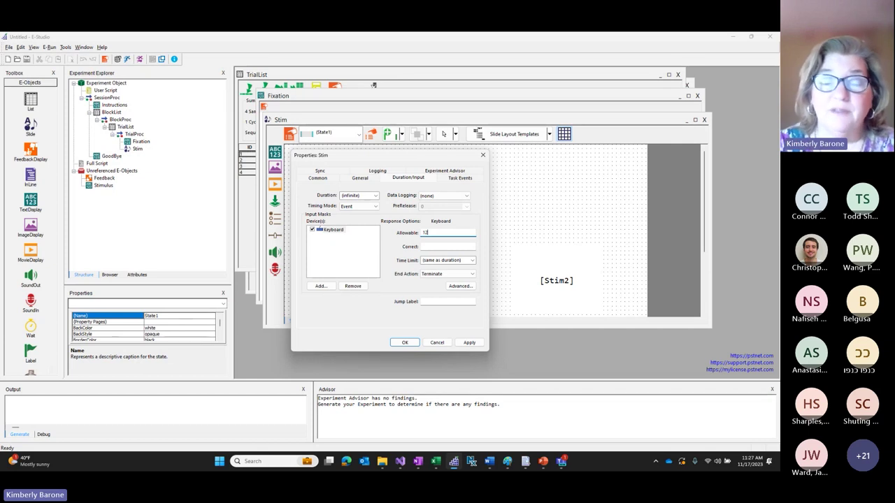
pyautogui.click(436, 246)
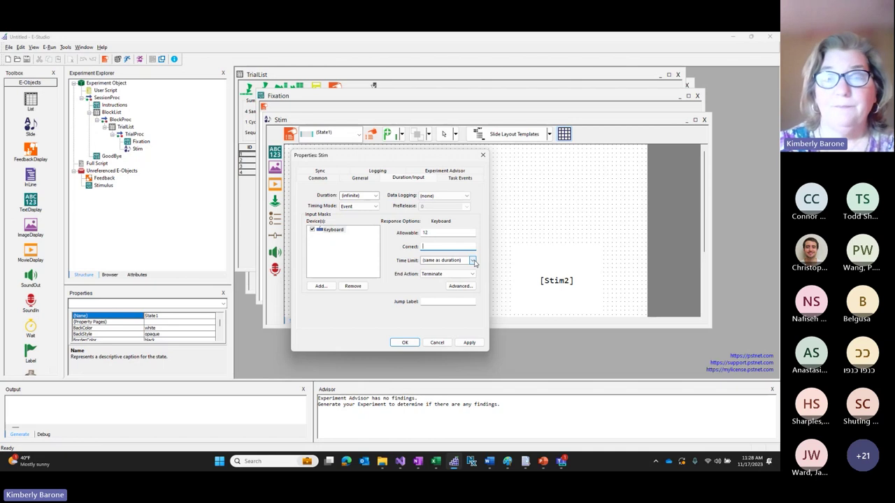
# - Enable logging of the RESP and RT properties for the Stim slide and apply its property settings
pyautogui.click(379, 171)
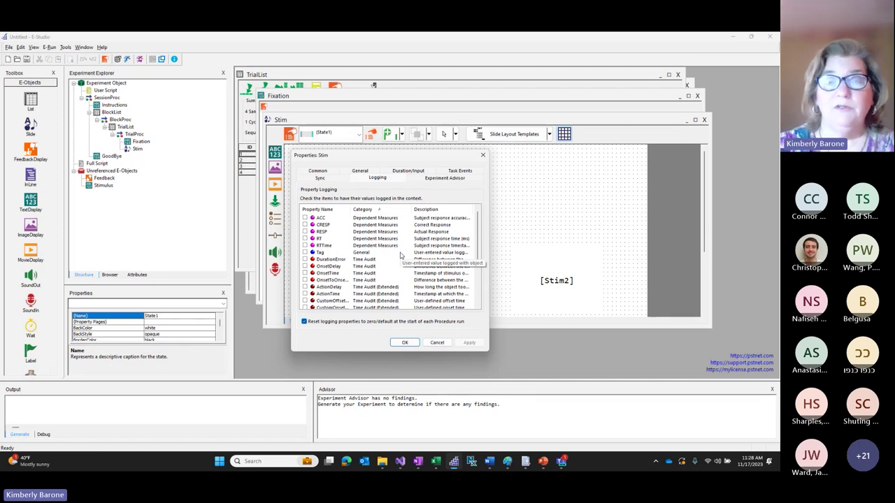
pyautogui.scroll(-4, 467, 295)
pyautogui.scroll(5, 467, 295)
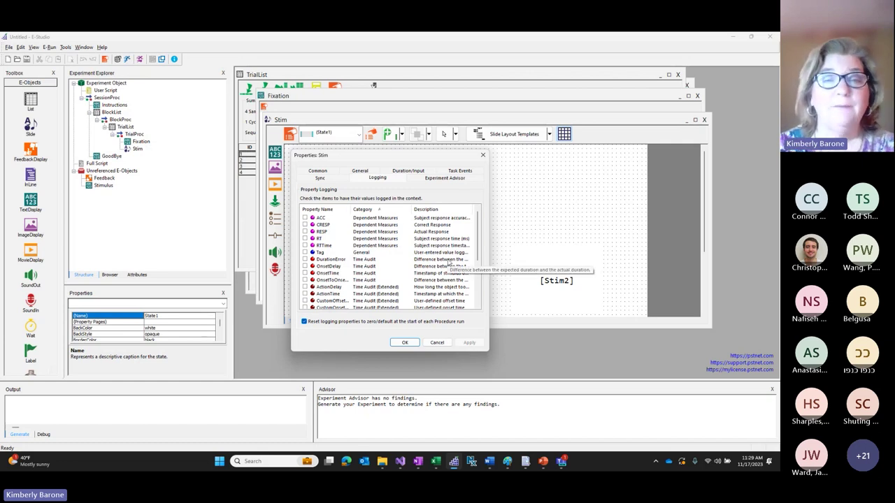
pyautogui.click(305, 231)
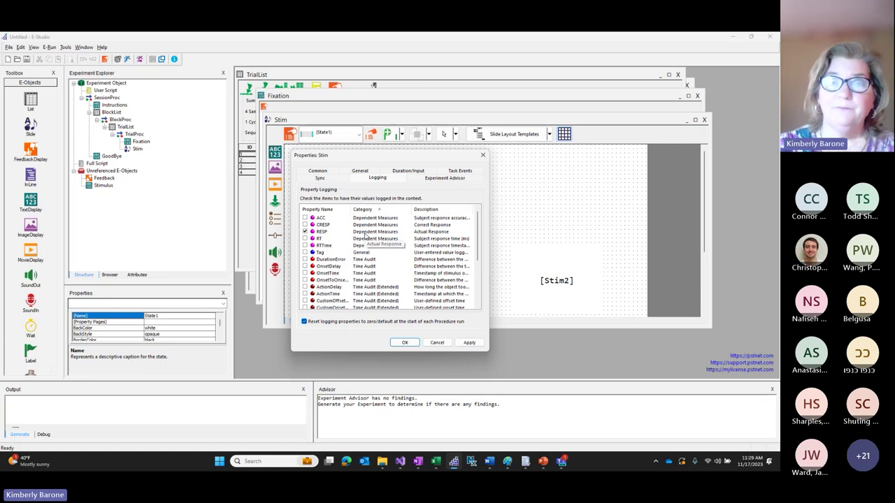
pyautogui.click(306, 239)
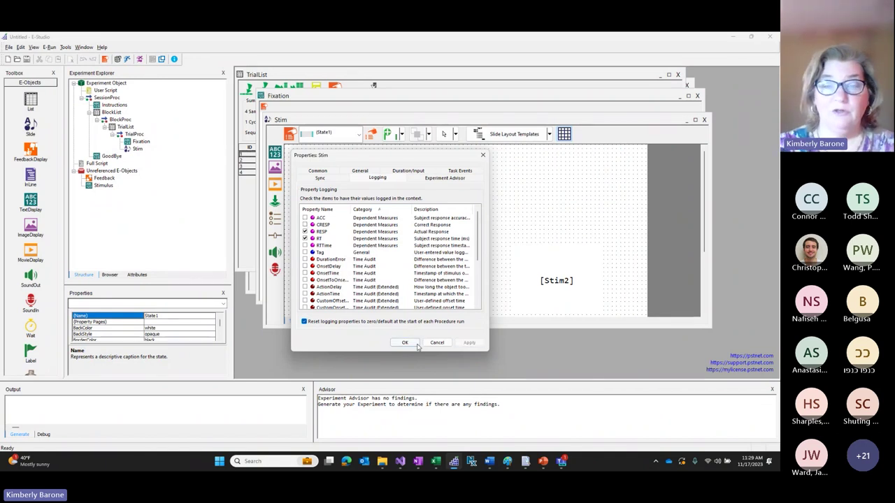
pyautogui.click(408, 343)
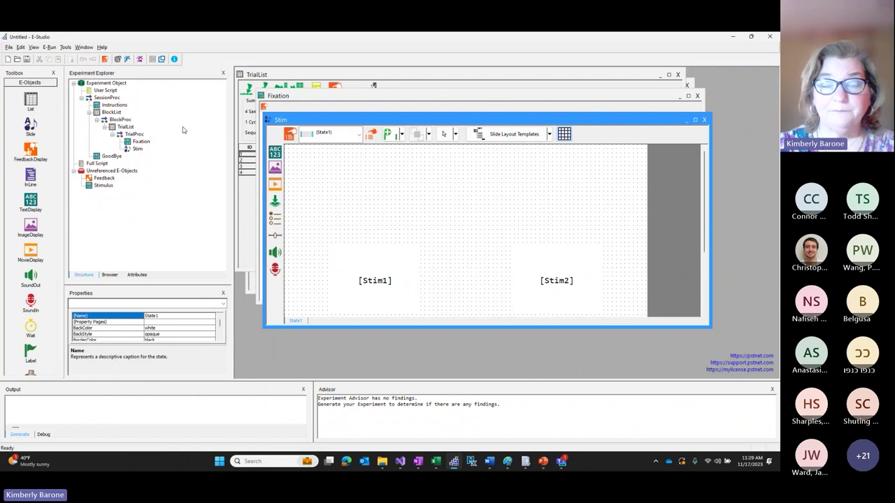
# - Disable the Sound device in the Experiment Object's properties
pyautogui.click(124, 83)
pyautogui.doubleClick(124, 83)
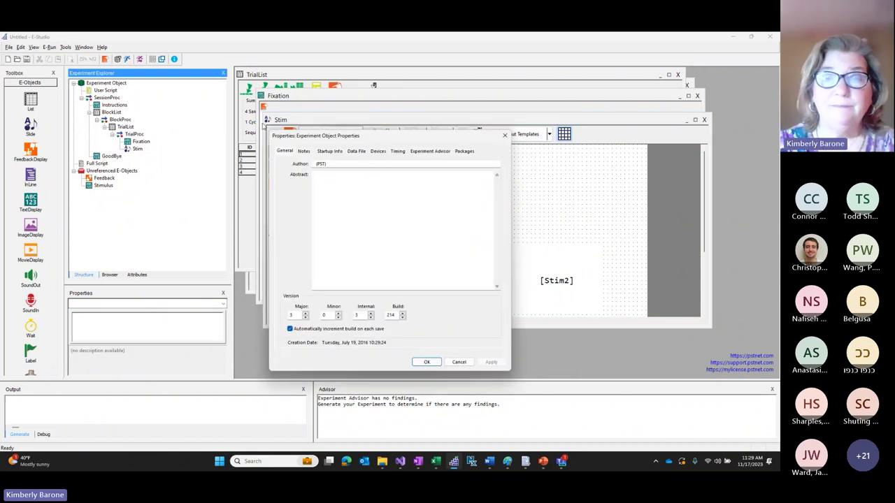
pyautogui.click(377, 152)
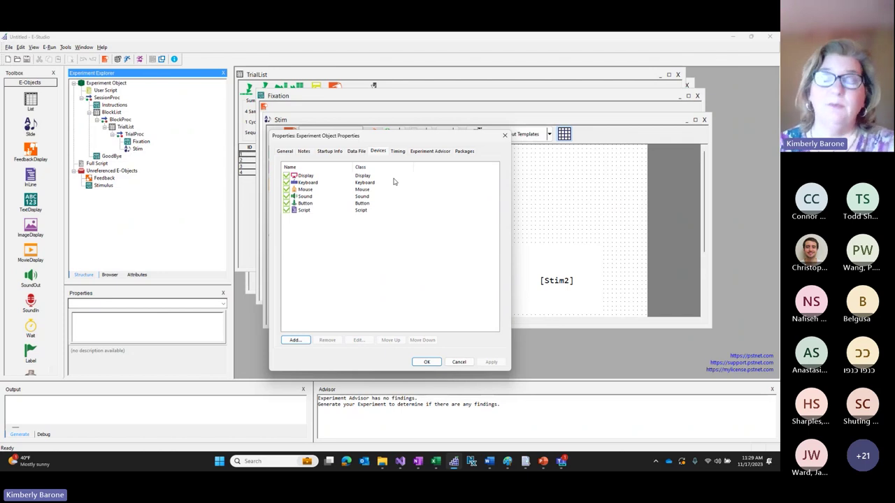
pyautogui.click(287, 197)
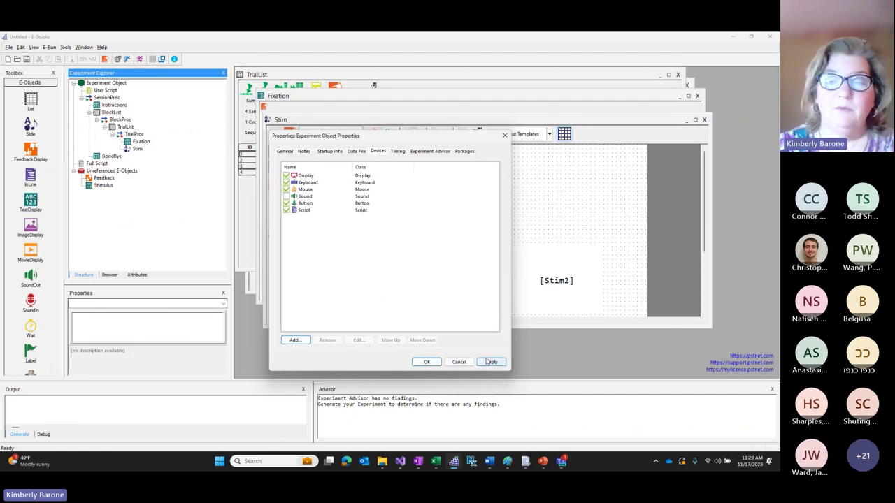
pyautogui.click(432, 362)
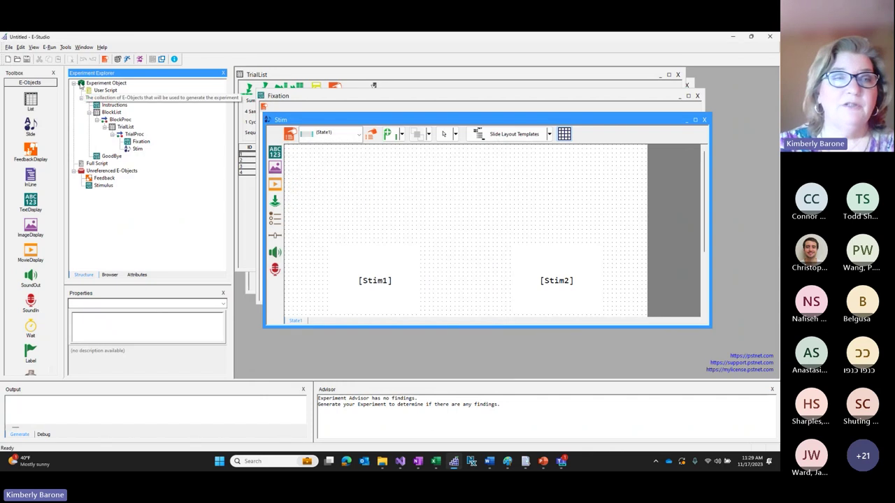
# - Review the device list in the Experiment Object's properties
pyautogui.click(81, 84)
pyautogui.doubleClick(80, 84)
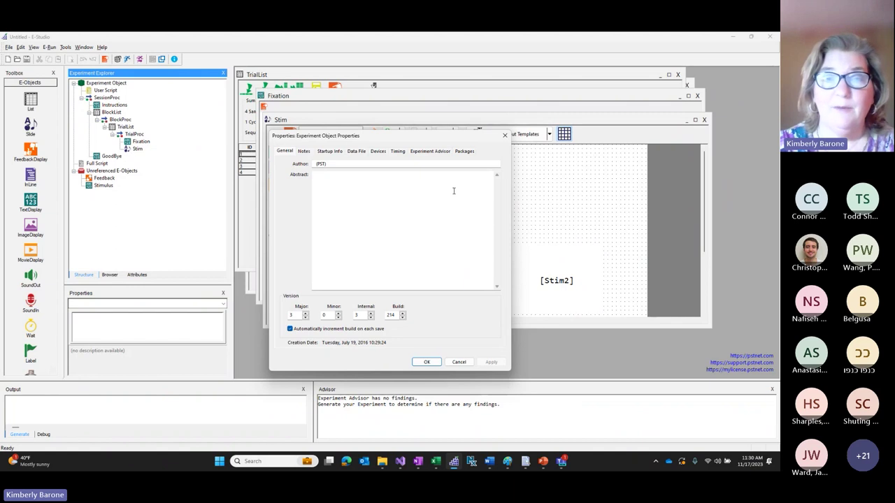
pyautogui.click(378, 151)
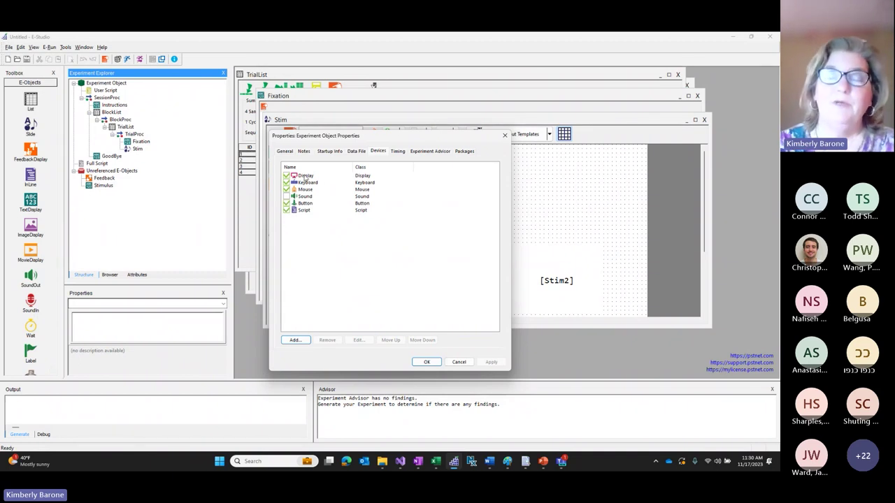
pyautogui.click(427, 362)
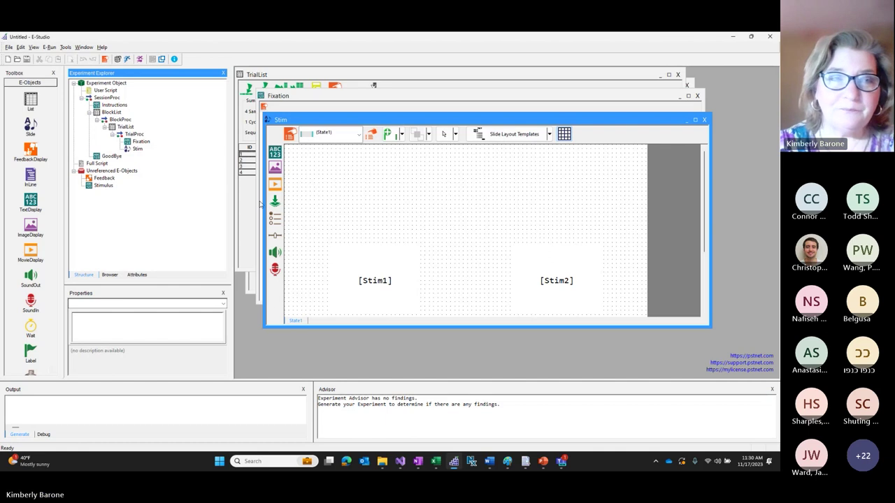
# - Start a test run of the experiment from the Test Manager, keeping its current clock scale and windowed run settings
pyautogui.click(49, 47)
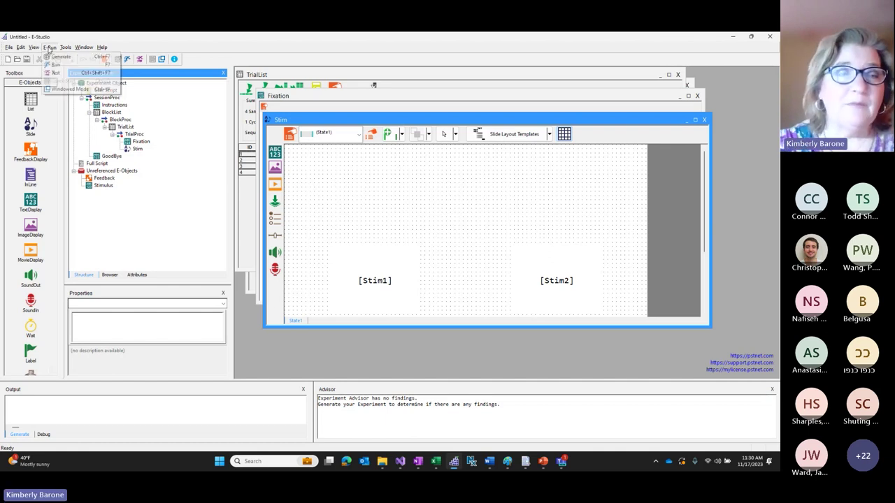
pyautogui.click(57, 72)
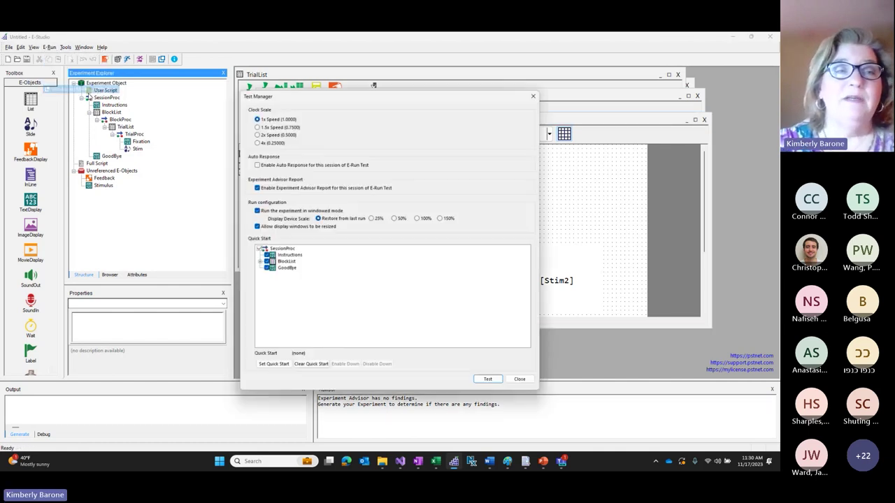
pyautogui.moveTo(371, 94); pyautogui.dragTo(306, 75)
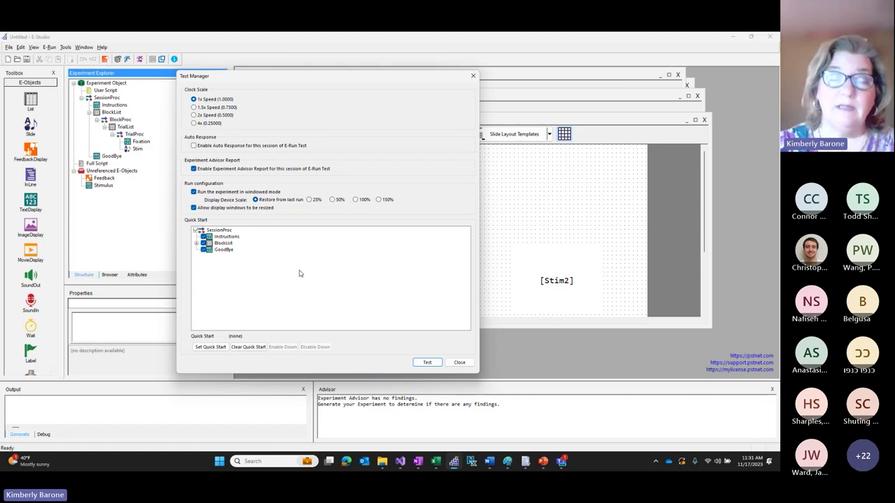
pyautogui.click(428, 362)
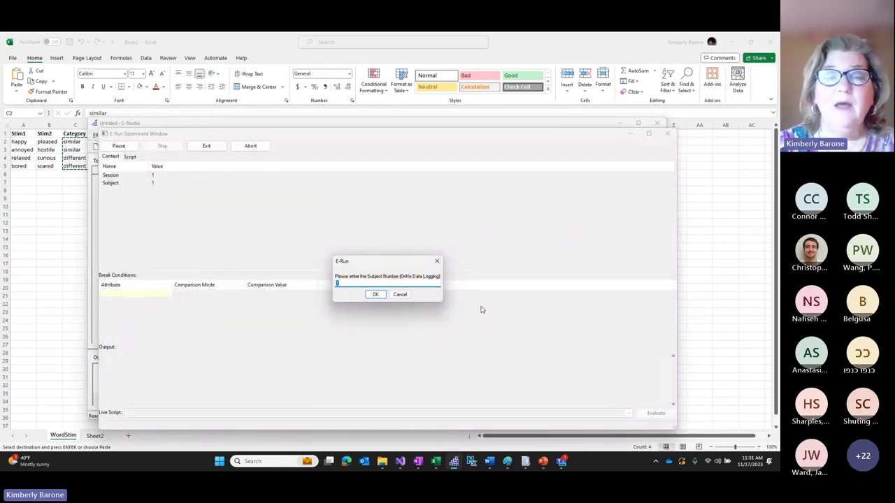
# - Complete the test run as subject 9 with the default session number, and exit the experiment run window
pyautogui.write('9')
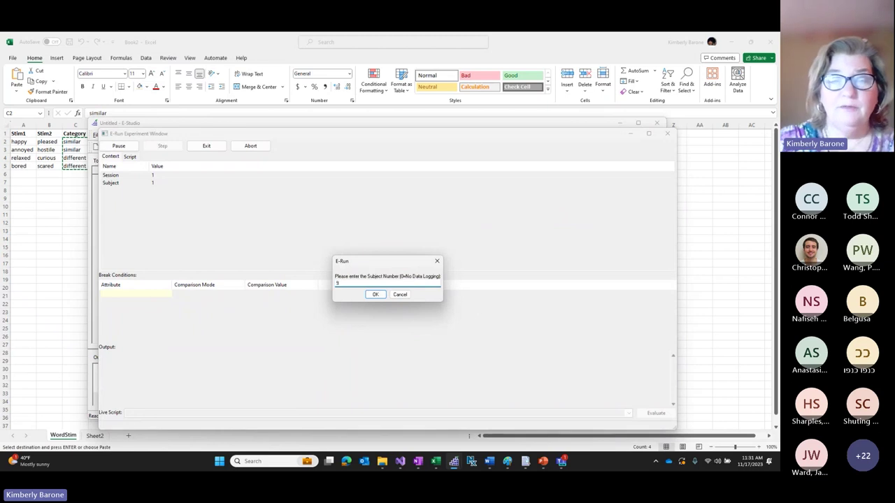
pyautogui.press('Return')
pyautogui.press('Return')
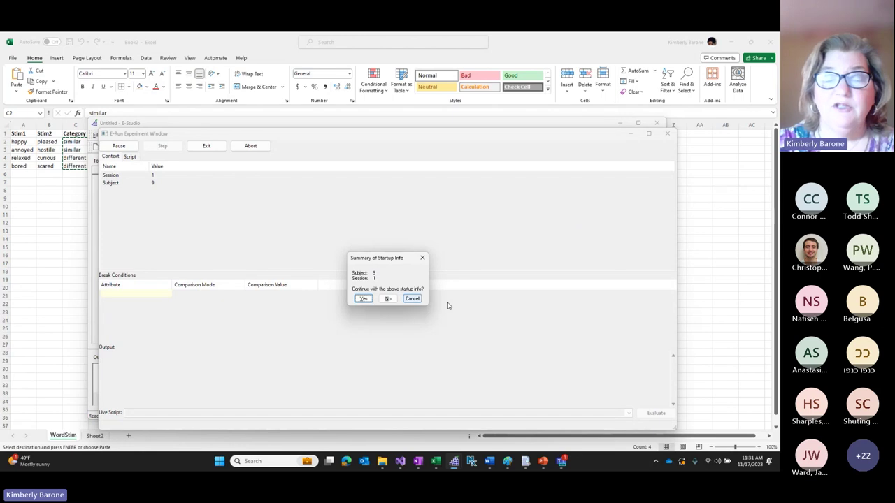
pyautogui.click(363, 299)
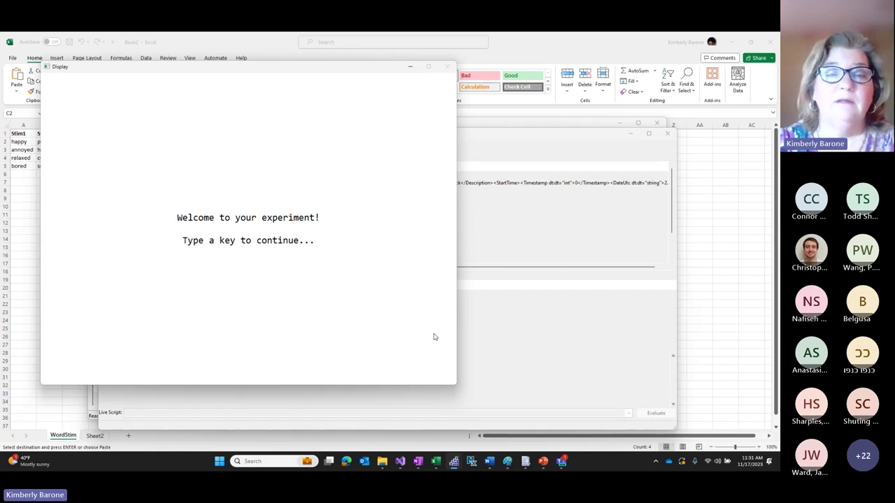
pyautogui.press('space')
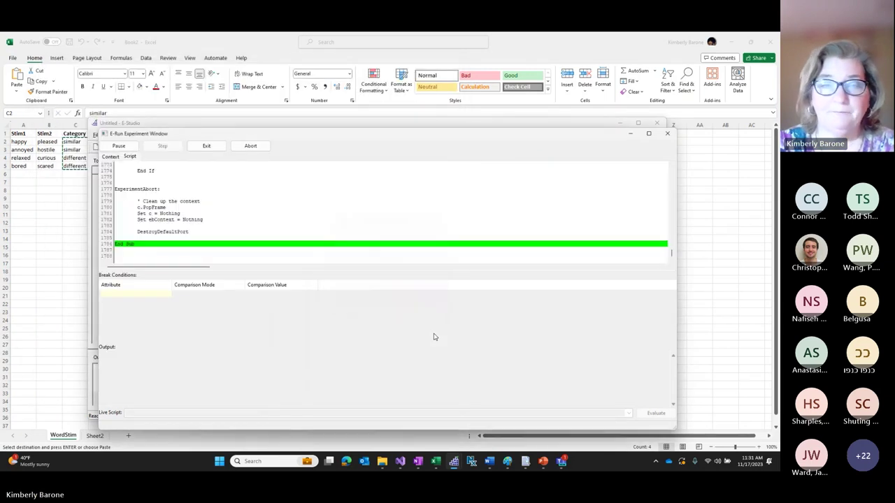
pyautogui.click(203, 148)
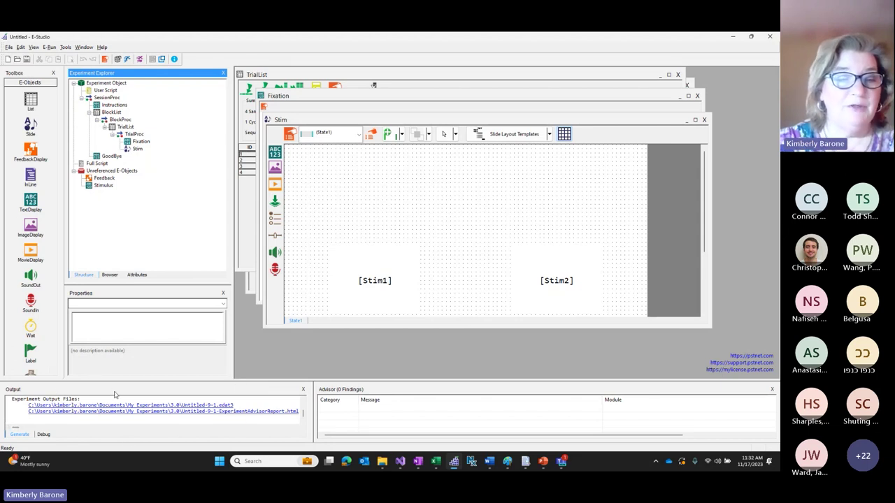
# - Open the test run's output data file Untitled-9-1.edat3 in E-DataAid
pyautogui.click(229, 409)
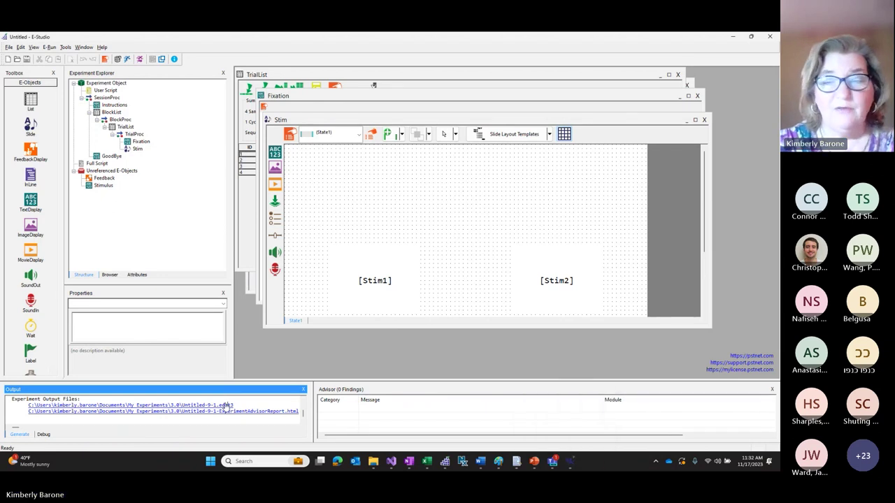
pyautogui.moveTo(572, 462)
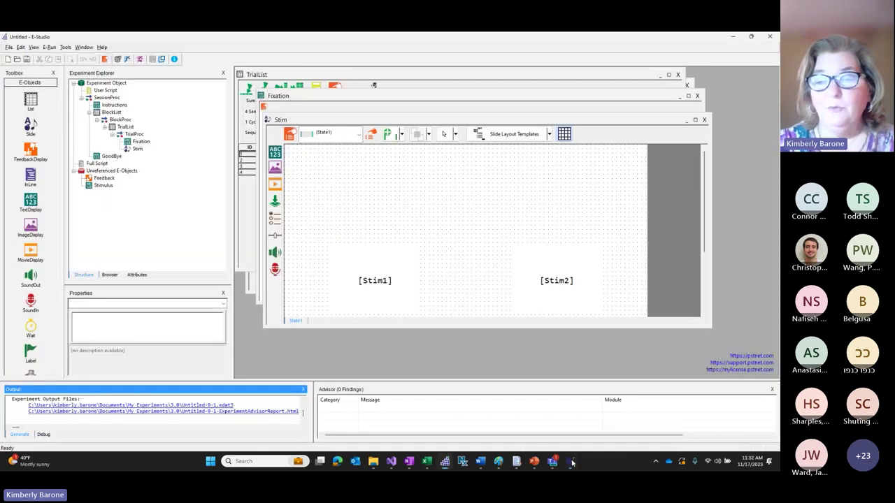
pyautogui.click(569, 420)
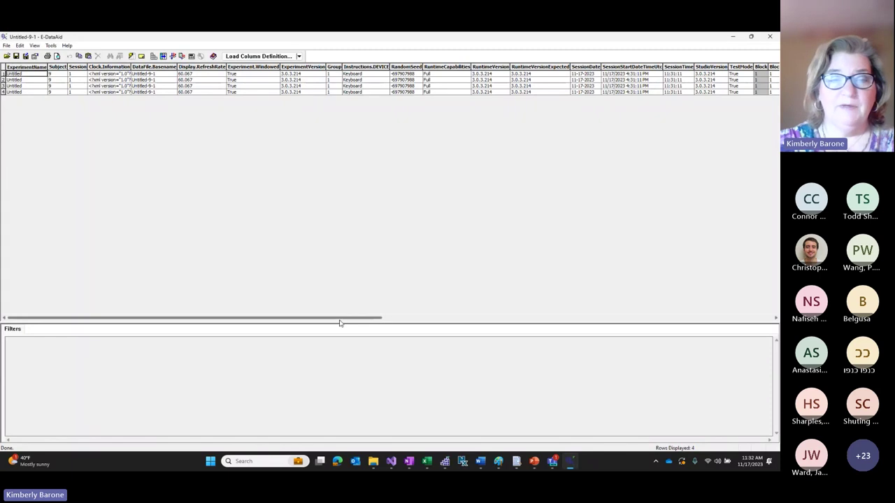
# - Locate the Stim1 and Stim2 columns in the trial data and widen them to show the full words
pyautogui.moveTo(342, 318); pyautogui.dragTo(200, 332)
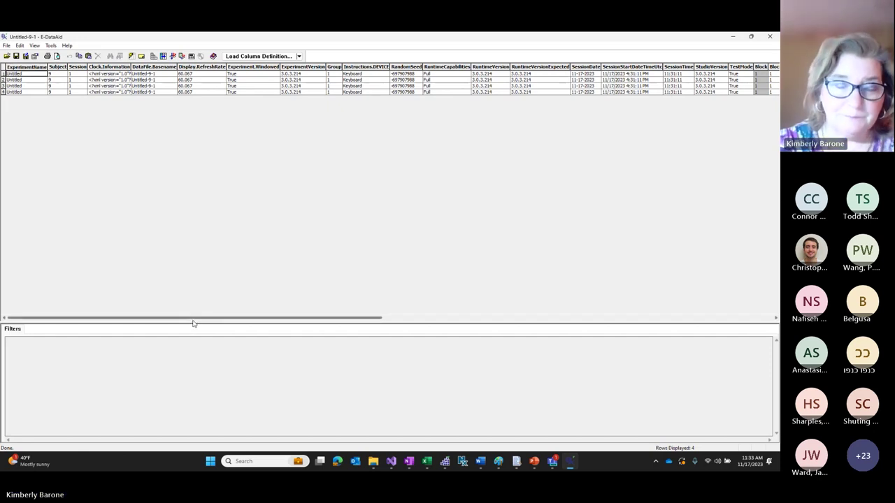
pyautogui.moveTo(193, 322); pyautogui.dragTo(611, 303)
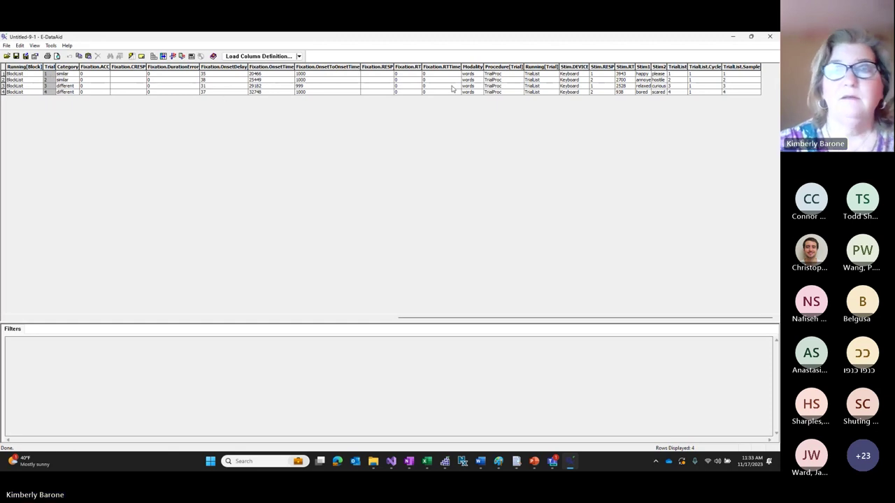
pyautogui.click(641, 67)
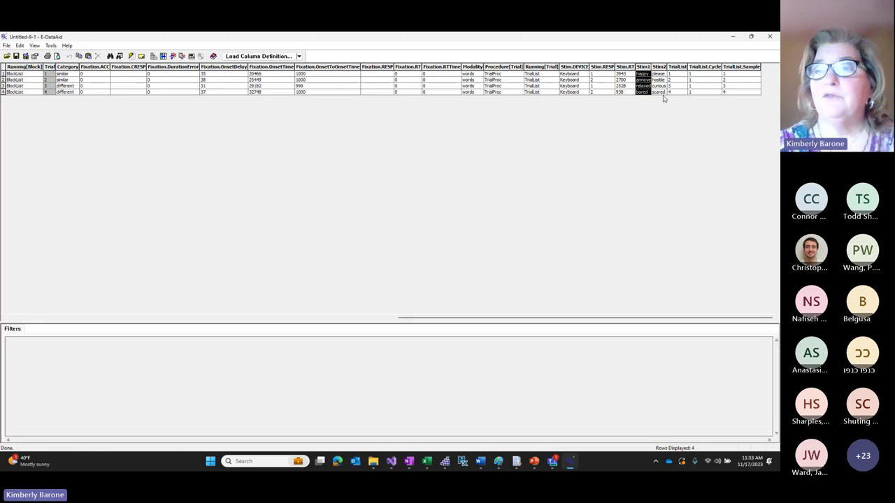
pyautogui.moveTo(651, 67); pyautogui.dragTo(688, 66)
pyautogui.click(664, 67)
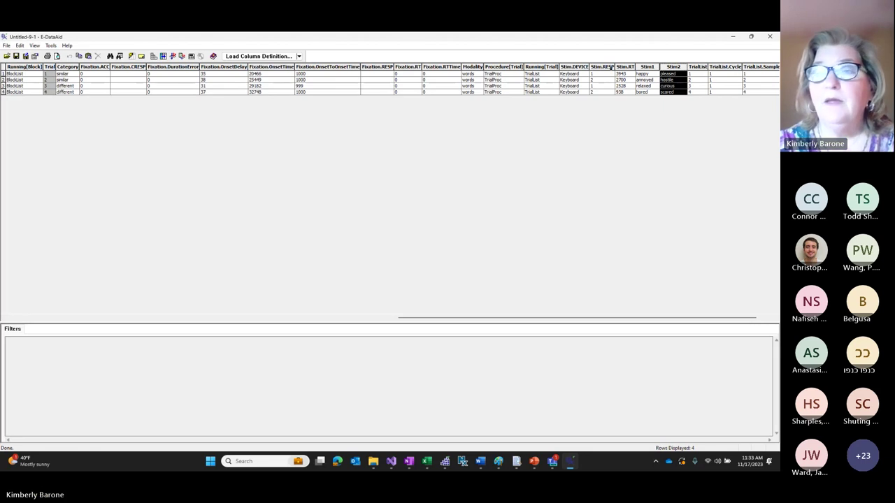
# - Examine the logged response and reaction time of each trial in the Stim.RESP and Stim.RT columns
pyautogui.click(607, 66)
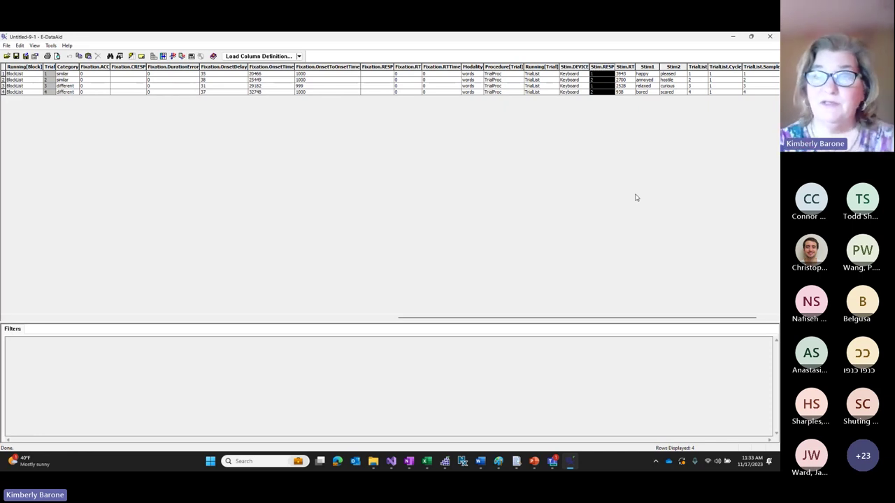
pyautogui.click(603, 74)
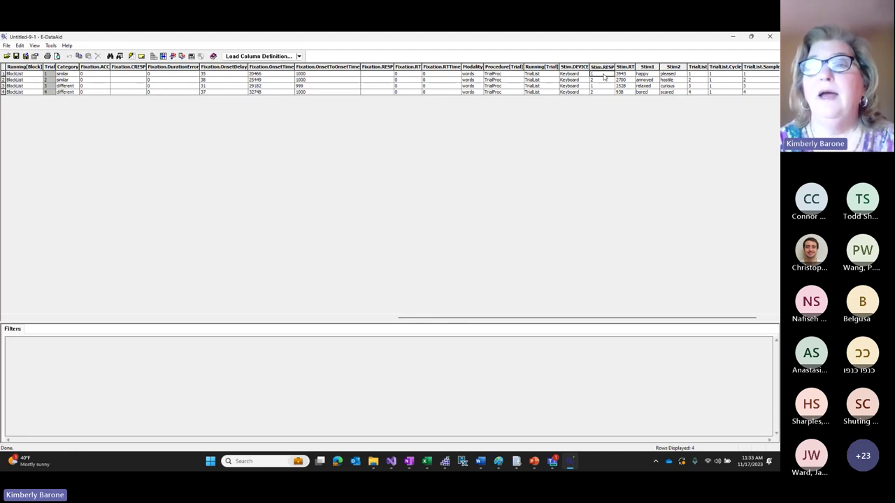
pyautogui.click(605, 80)
pyautogui.click(604, 86)
pyautogui.click(604, 92)
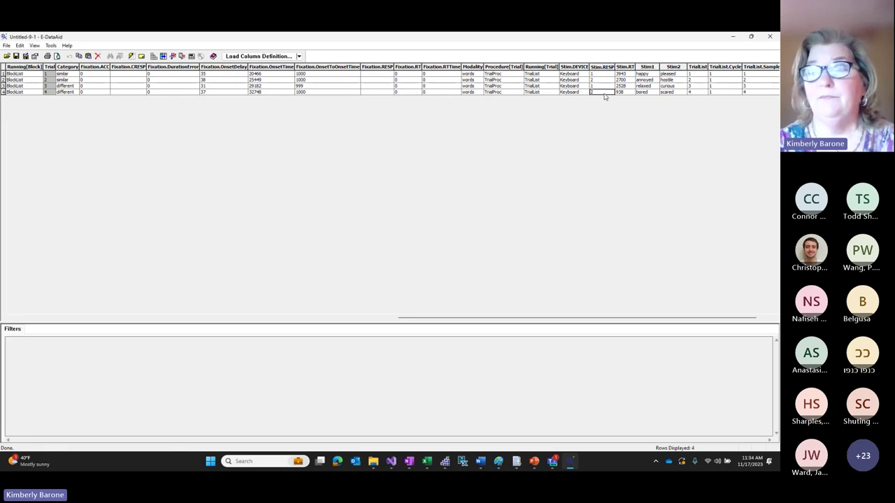
pyautogui.click(626, 67)
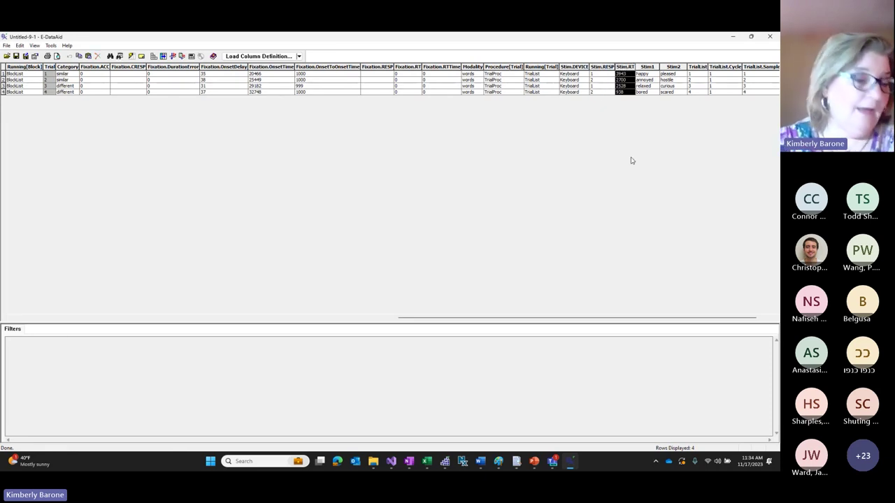
pyautogui.click(606, 93)
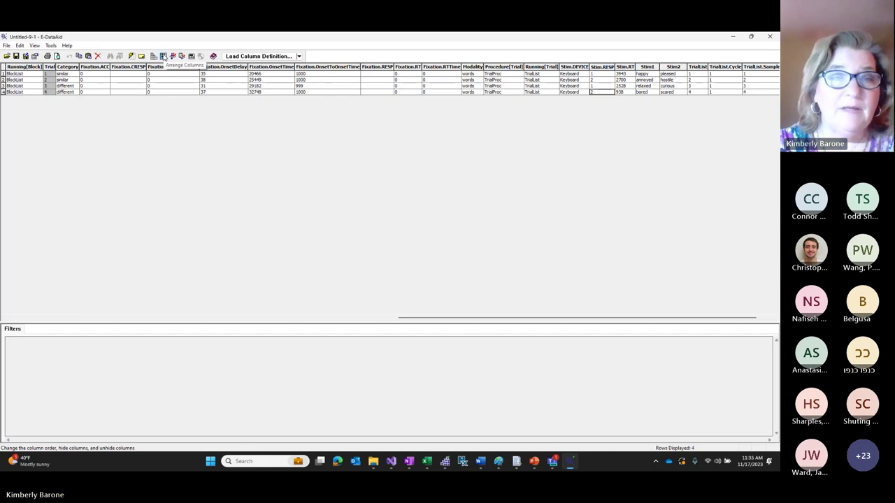
pyautogui.click(163, 56)
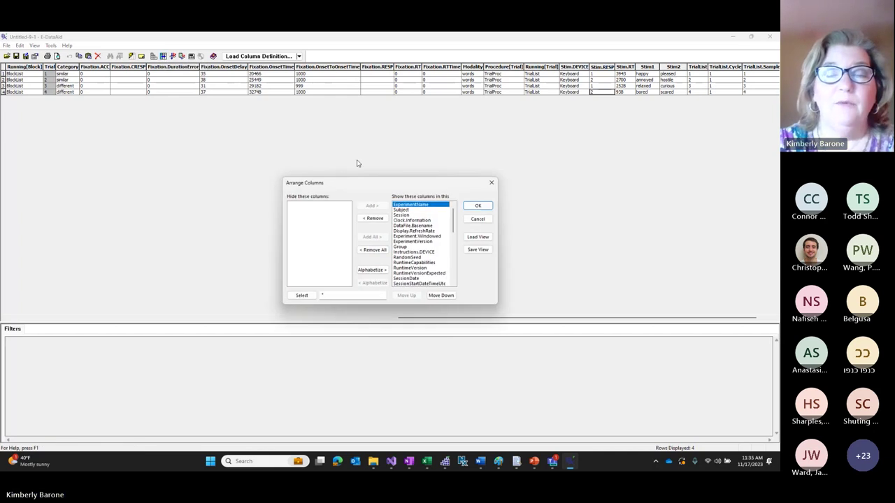
pyautogui.moveTo(361, 183); pyautogui.dragTo(330, 110)
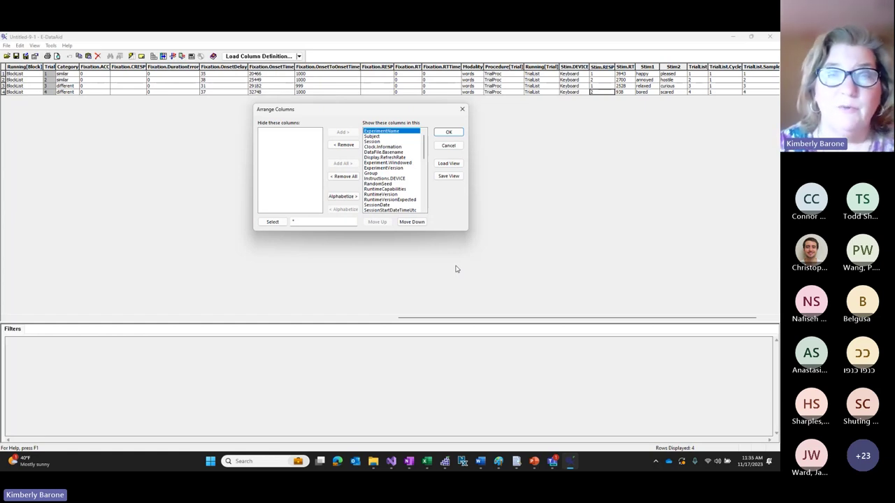
pyautogui.click(462, 109)
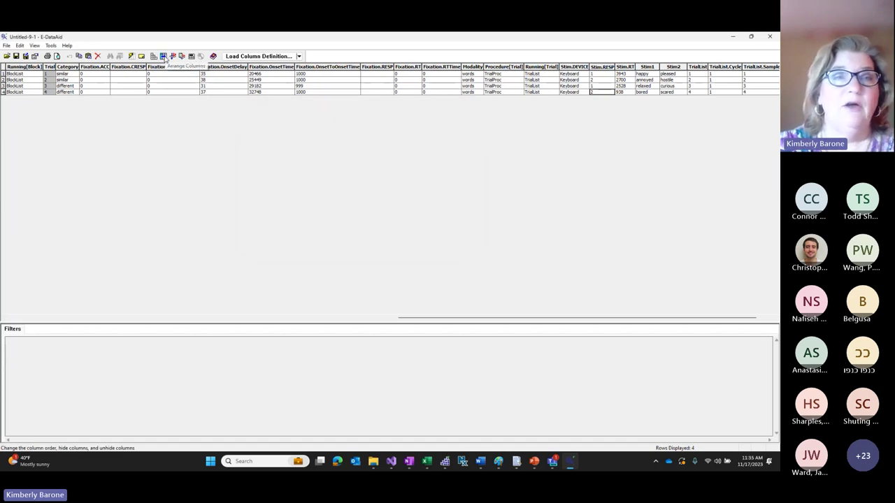
# - Move all data columns to the hidden list in Arrange Columns and alphabetize that list
pyautogui.click(163, 56)
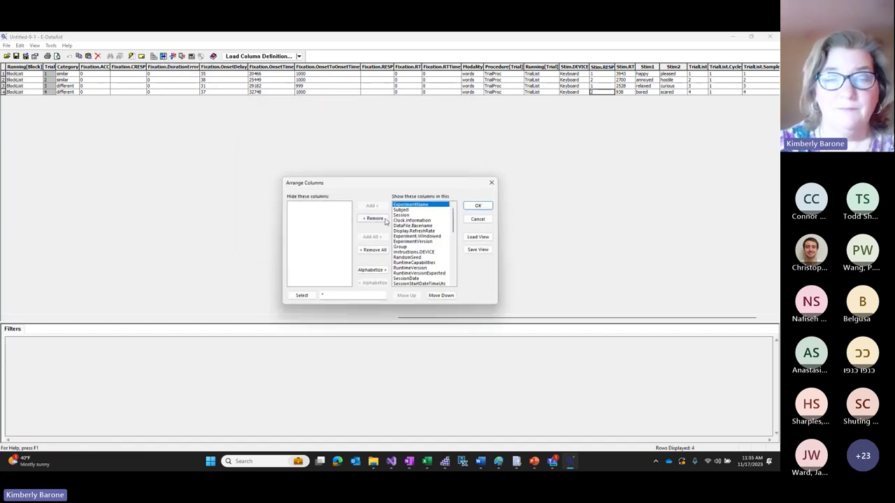
pyautogui.moveTo(386, 183); pyautogui.dragTo(368, 122)
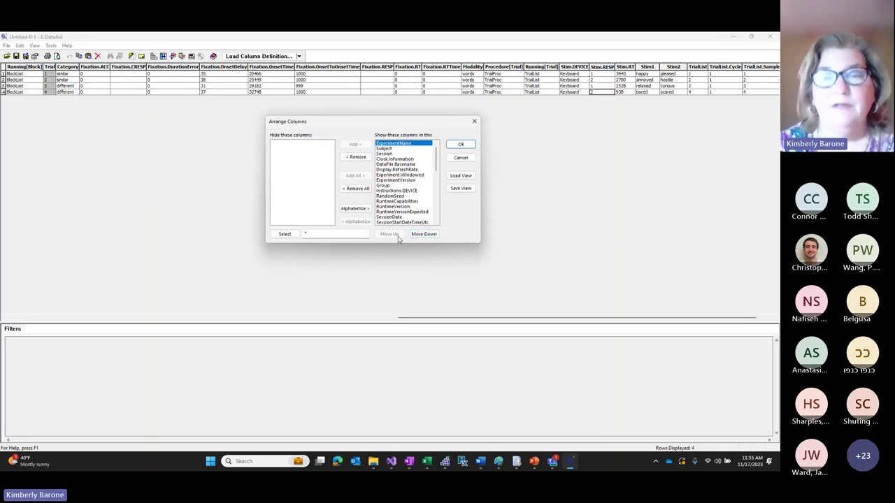
pyautogui.click(355, 189)
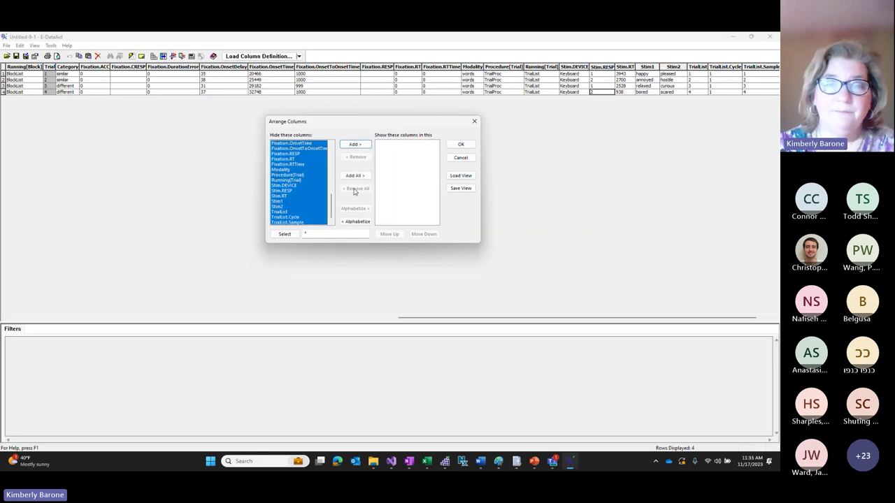
pyautogui.click(354, 222)
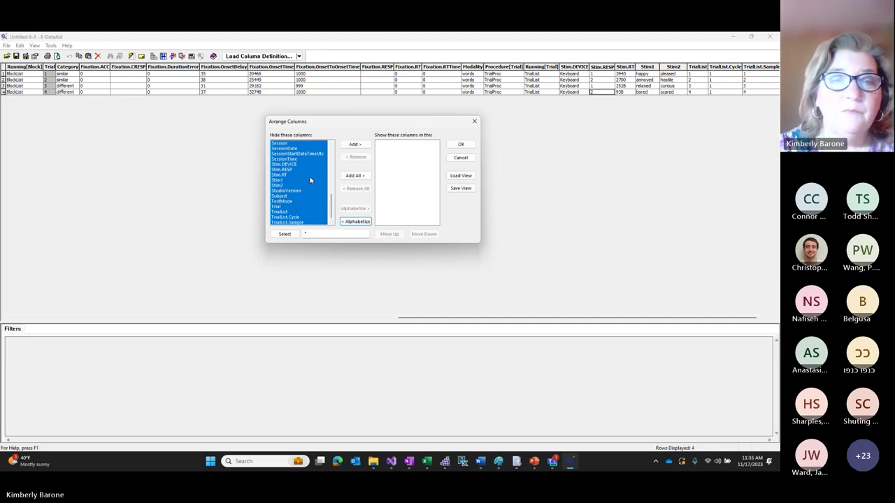
# - Add Subject, Session and Block, in that order, to the columns shown in the data view
pyautogui.click(299, 195)
pyautogui.click(353, 145)
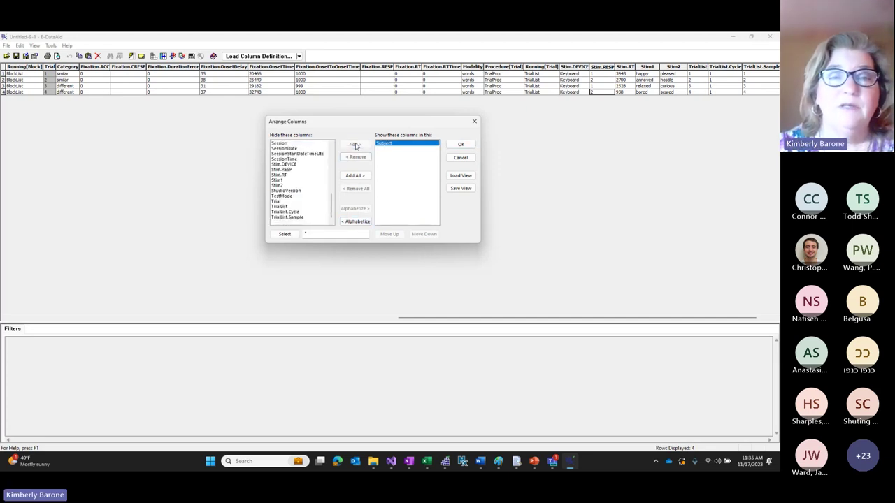
pyautogui.click(355, 145)
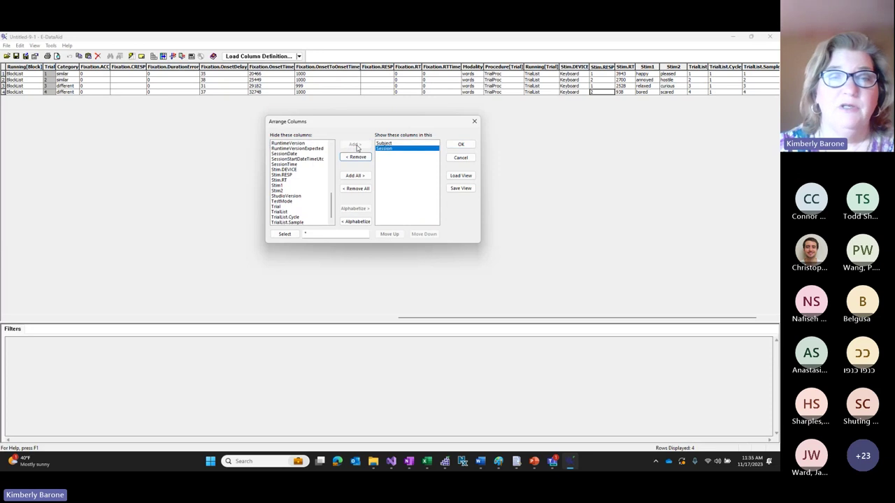
pyautogui.moveTo(330, 193); pyautogui.dragTo(332, 138)
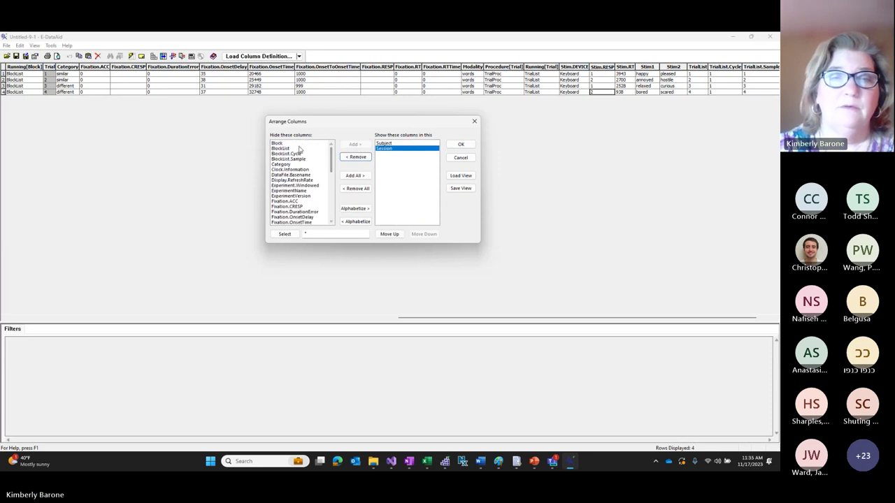
pyautogui.click(297, 143)
pyautogui.click(354, 145)
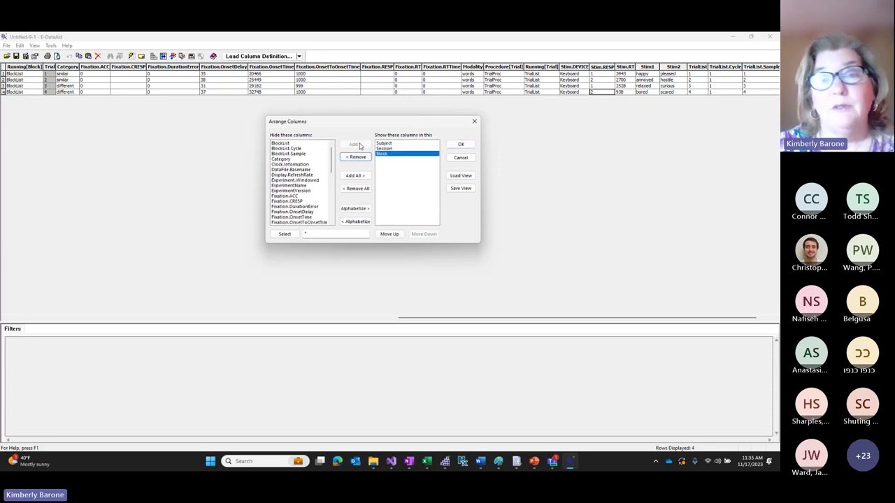
# - Add Trial and Category after Block in the list of shown columns
pyautogui.moveTo(331, 157); pyautogui.dragTo(333, 204)
pyautogui.click(313, 207)
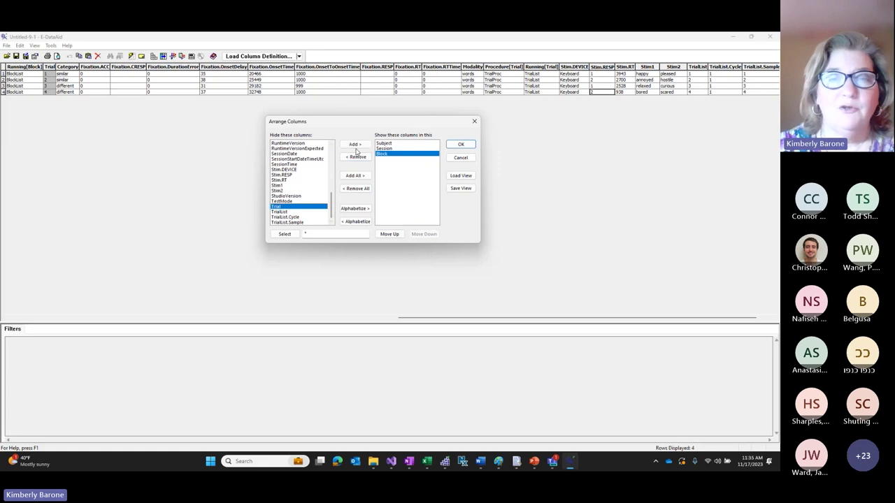
pyautogui.click(354, 145)
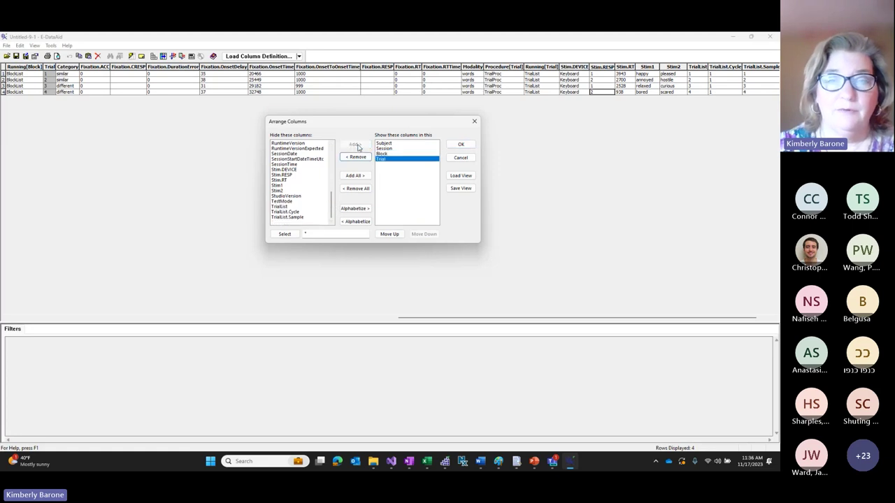
pyautogui.moveTo(330, 205)
pyautogui.mouseDown()
pyautogui.moveTo(332, 157)
pyautogui.moveTo(333, 200)
pyautogui.mouseUp()
pyautogui.click(313, 160)
pyautogui.click(355, 145)
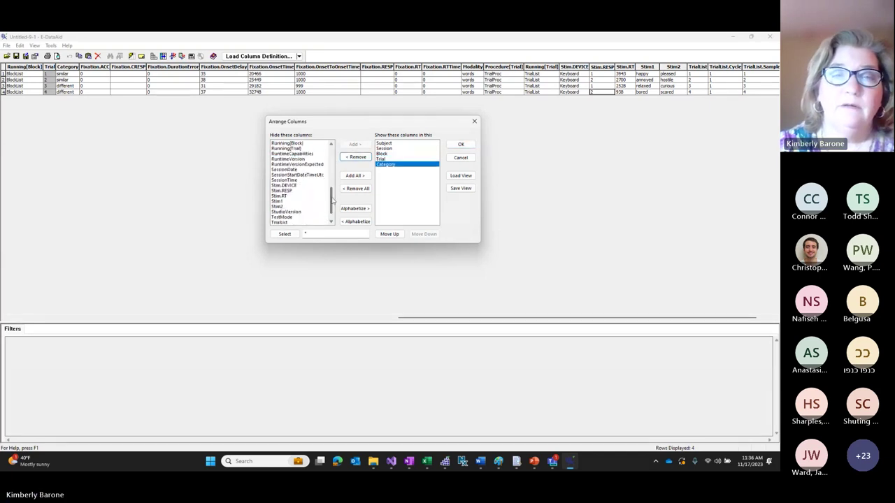
# - Add Modality, Stim.RESP and Stim.RT after Category to the shown columns and apply the arrangement
pyautogui.scroll(1, 315, 185)
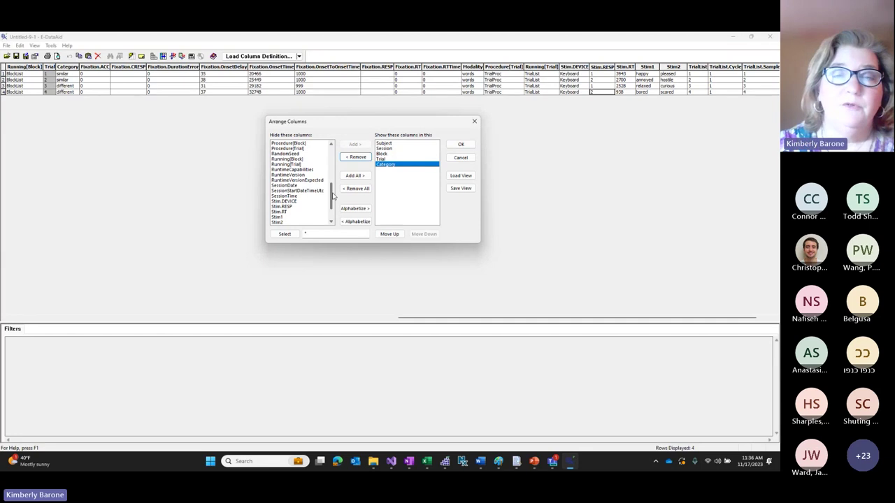
pyautogui.scroll(1, 307, 169)
pyautogui.click(283, 159)
pyautogui.click(354, 144)
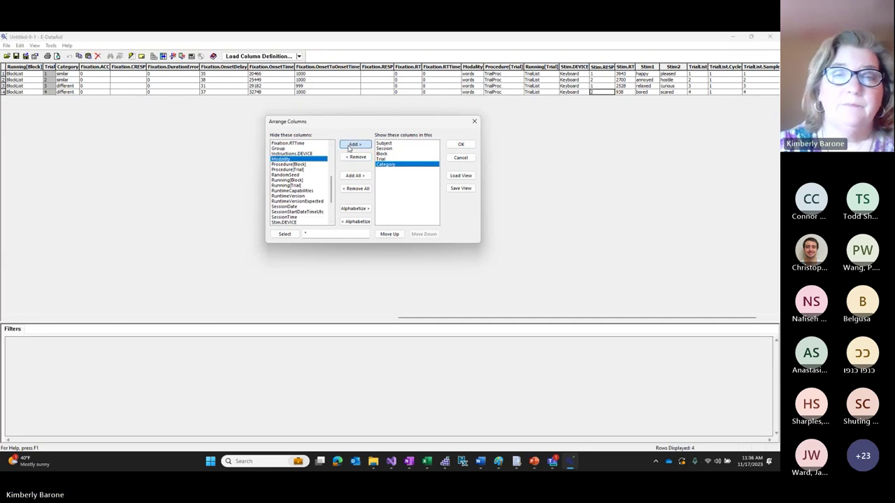
pyautogui.moveTo(331, 189); pyautogui.dragTo(331, 209)
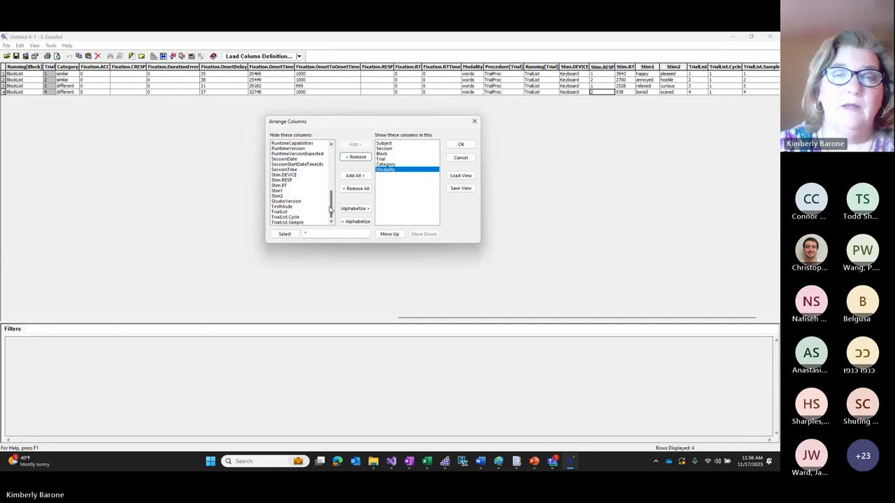
pyautogui.click(282, 180)
pyautogui.click(354, 144)
pyautogui.click(306, 180)
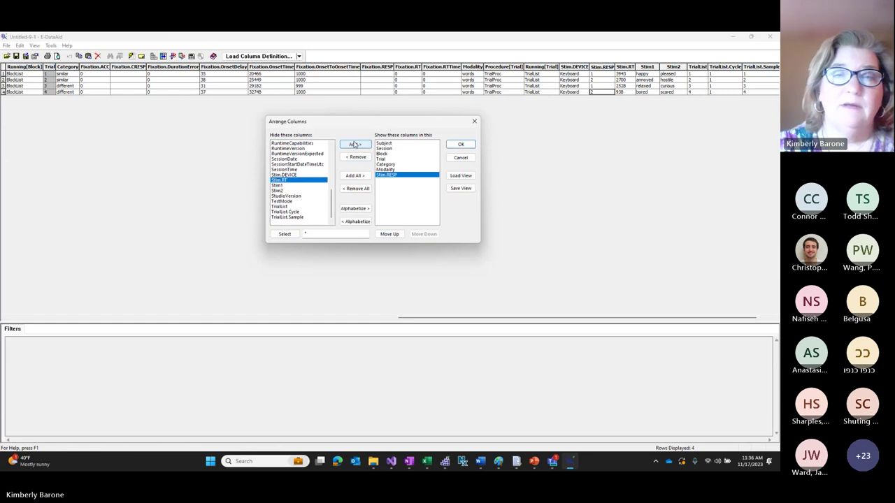
pyautogui.click(354, 145)
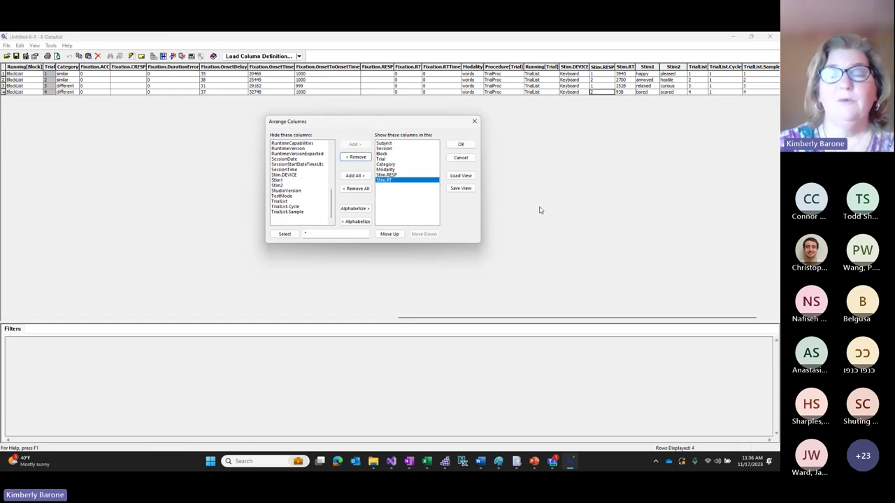
pyautogui.click(468, 144)
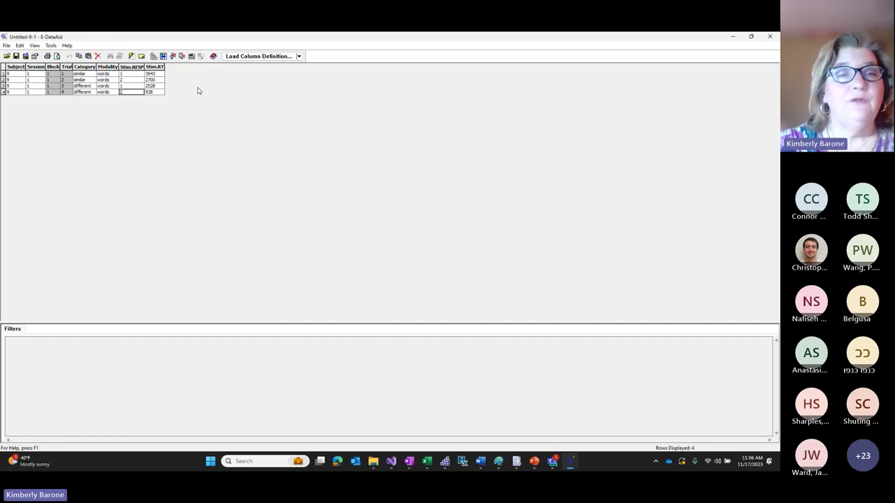
# - Save the current column arrangement as a column definition file with a name beginning with BasicV
pyautogui.click(298, 56)
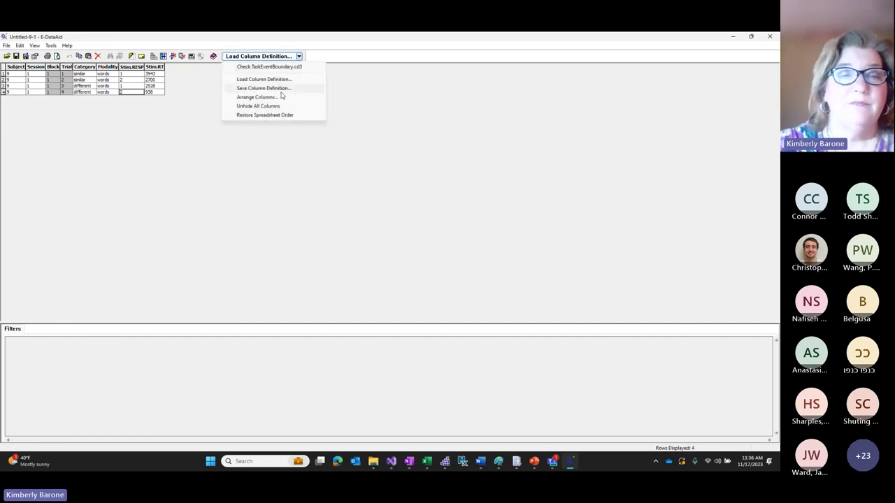
pyautogui.click(281, 93)
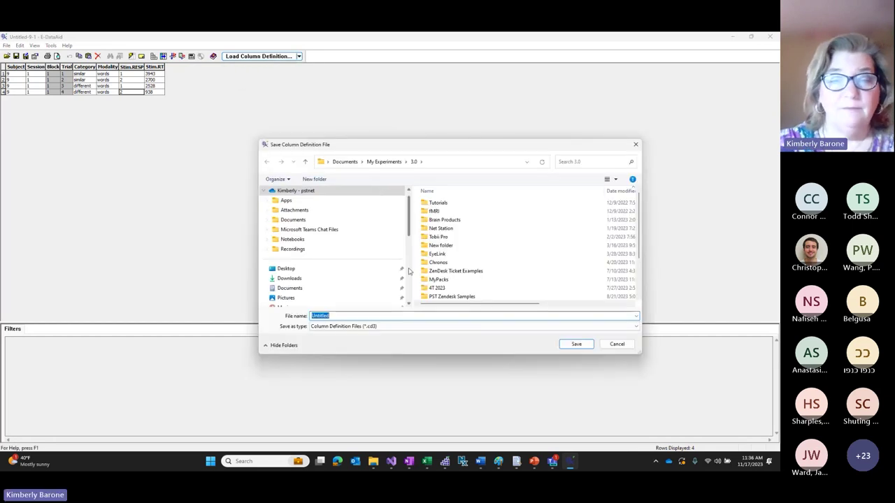
pyautogui.write('BasicCols')
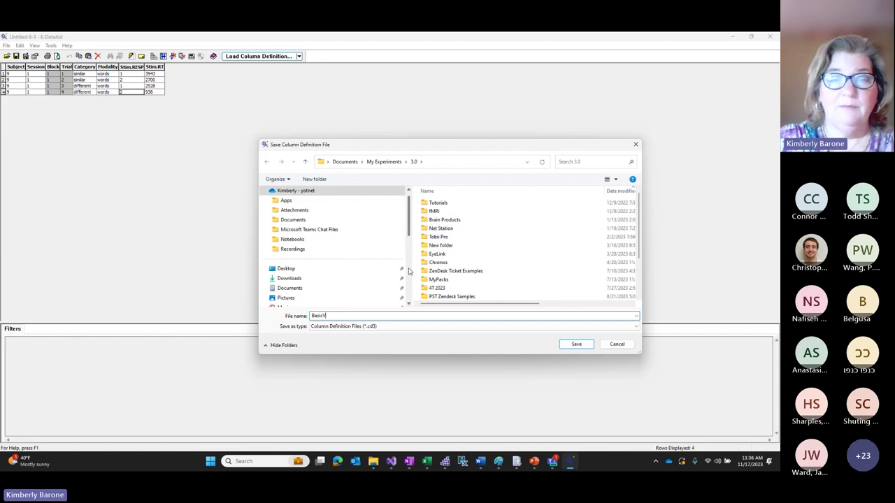
pyautogui.press('Return')
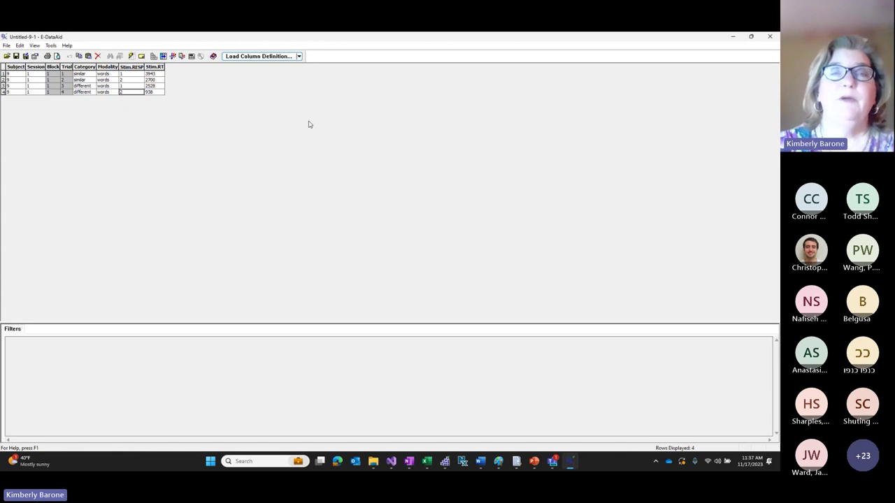
# - Switch back to E-Studio and open TrialList to review the Modality values of its word pairs
pyautogui.click(733, 36)
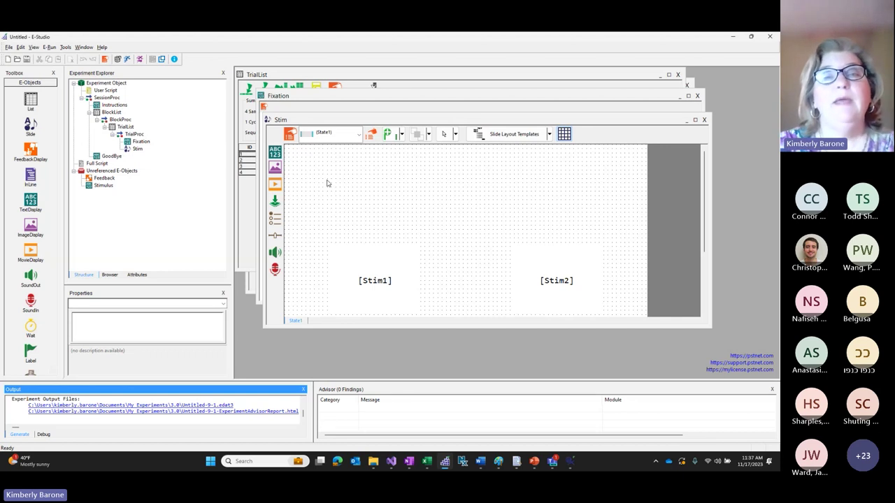
pyautogui.moveTo(394, 121); pyautogui.dragTo(399, 102)
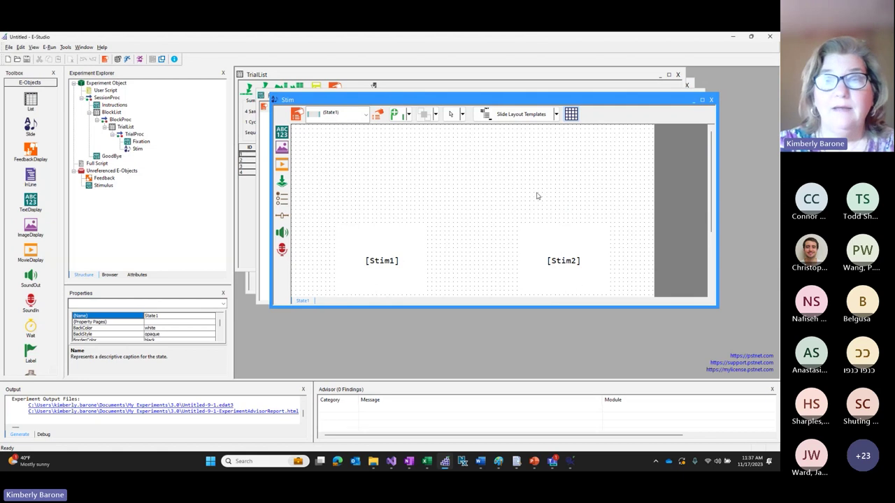
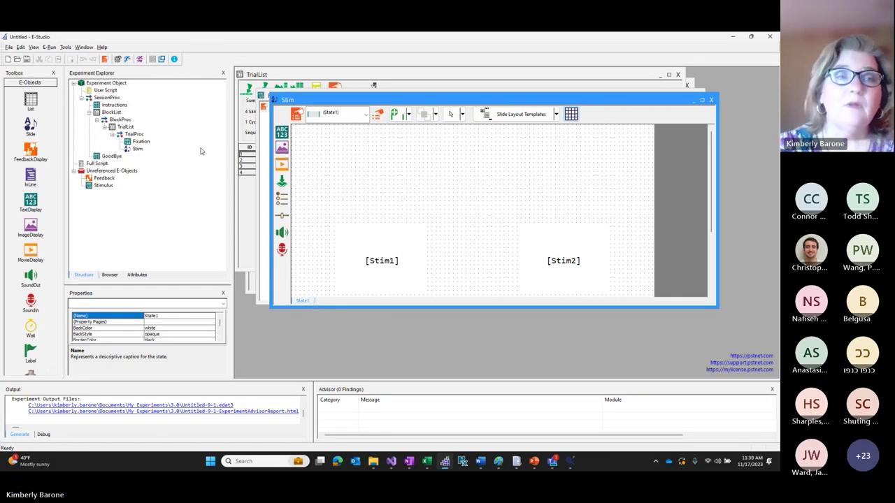
pyautogui.doubleClick(115, 127)
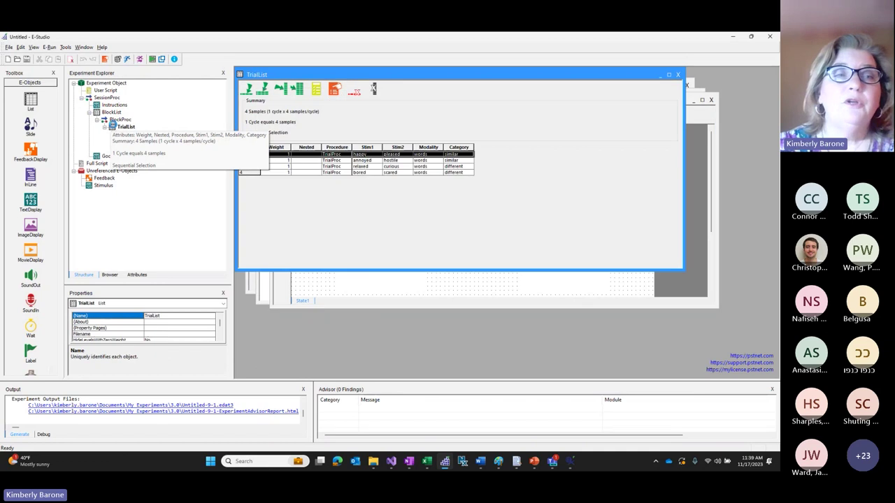
pyautogui.click(381, 175)
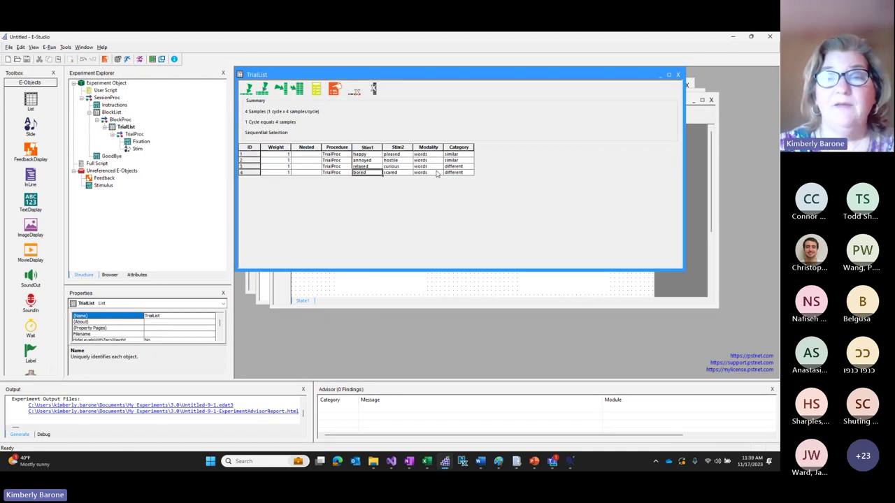
# - Rename the Stim slide's State1 to words in its state properties
pyautogui.click(302, 300)
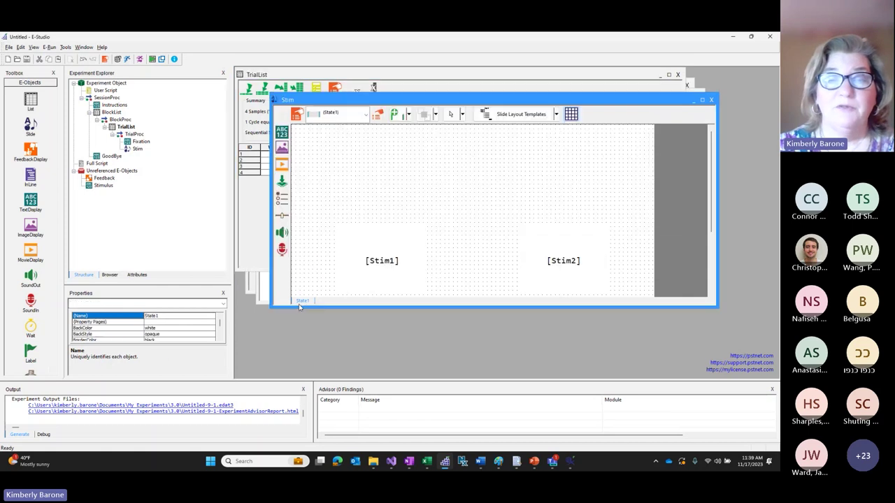
pyautogui.click(381, 116)
pyautogui.doubleClick(353, 217)
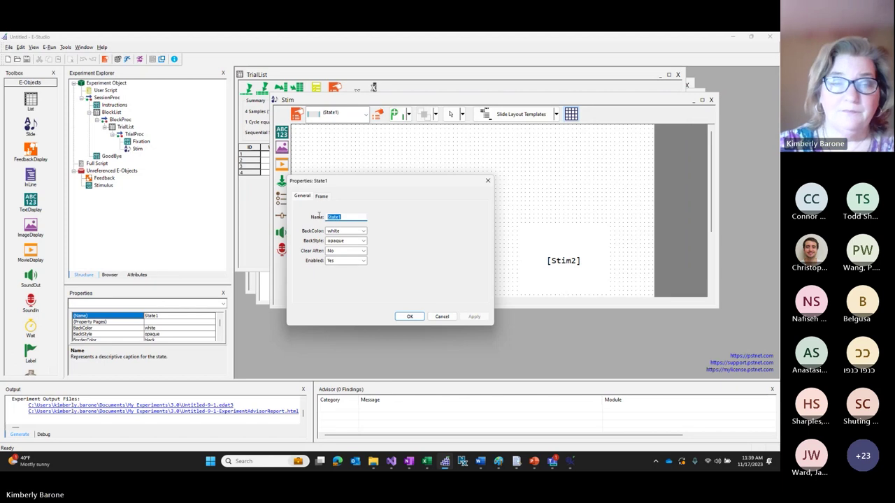
pyautogui.write('words')
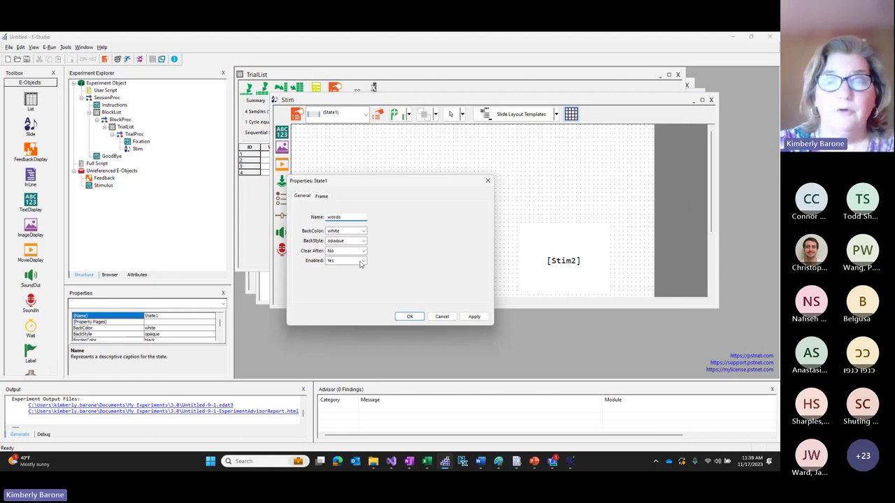
pyautogui.click(475, 316)
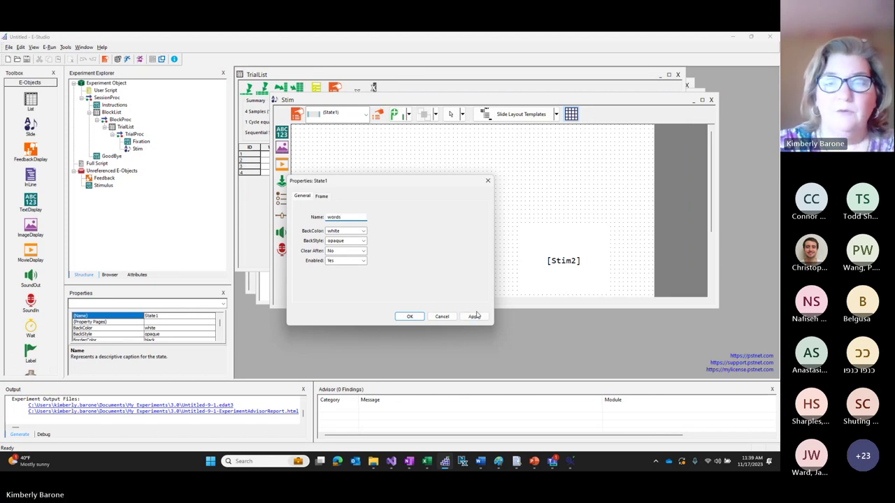
pyautogui.click(410, 316)
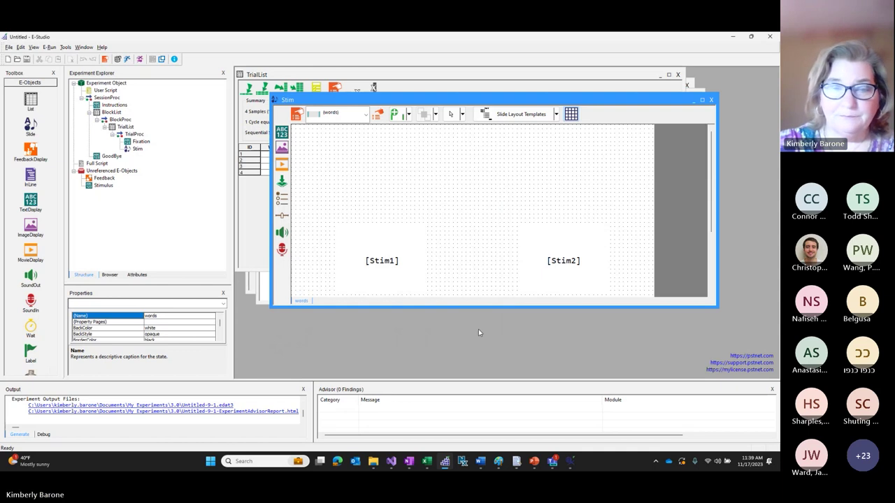
# - Add a second SlideState to the Stim slide and maximize the Stim window
pyautogui.rightClick(305, 302)
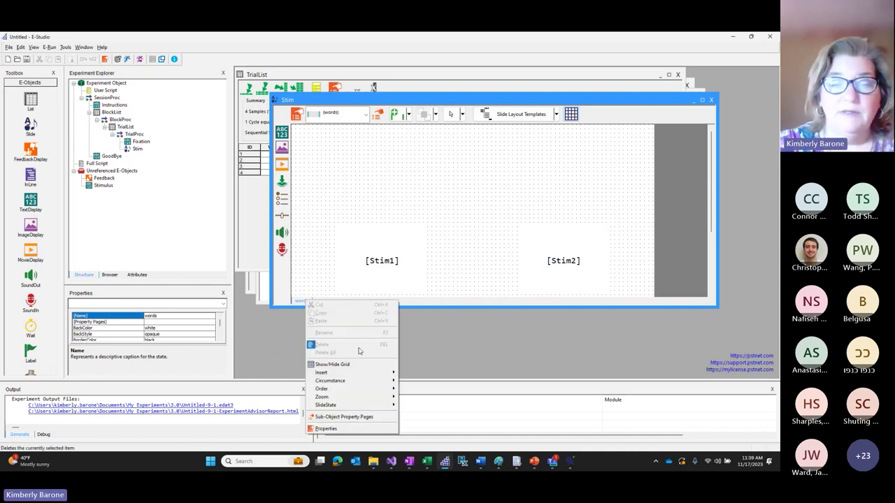
pyautogui.moveTo(376, 407)
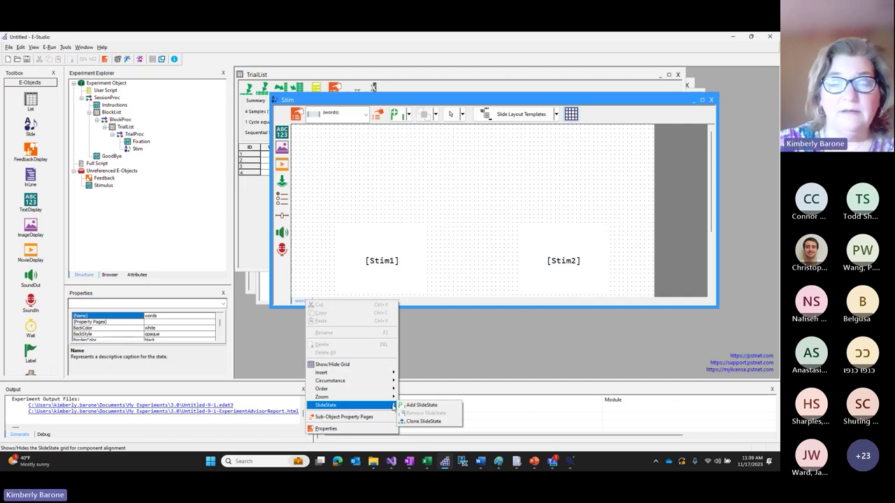
pyautogui.click(405, 406)
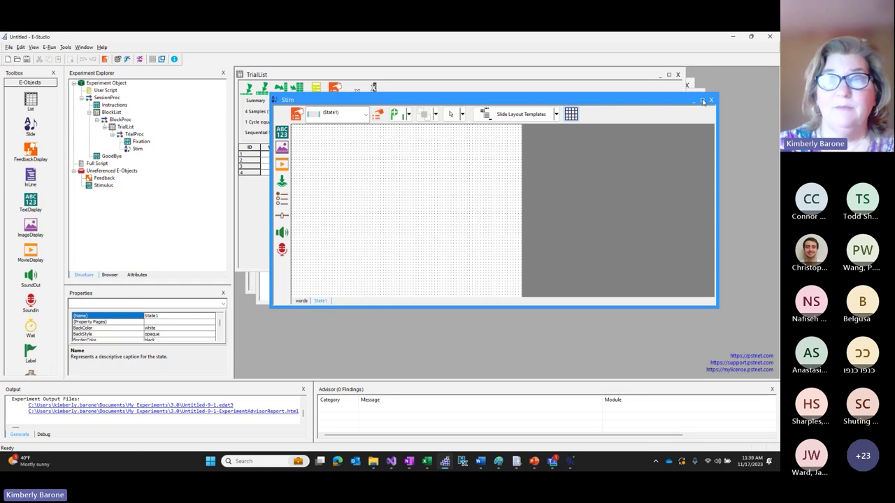
pyautogui.click(702, 100)
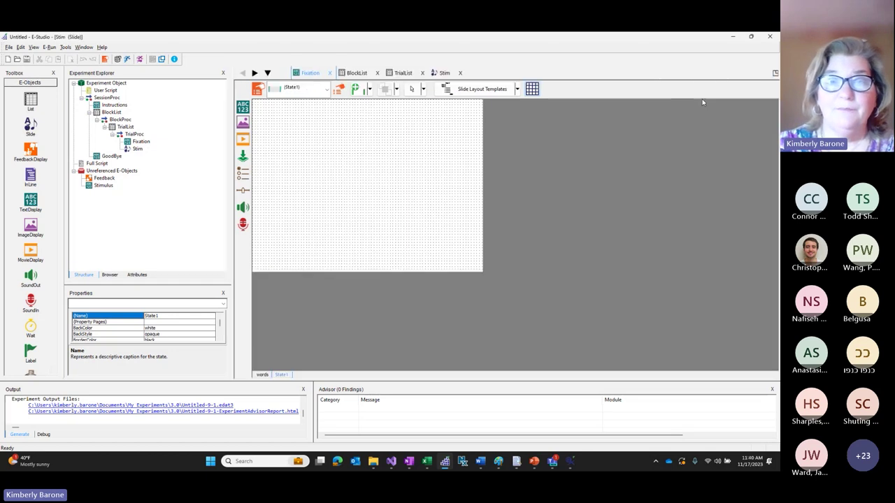
pyautogui.click(263, 375)
pyautogui.click(280, 375)
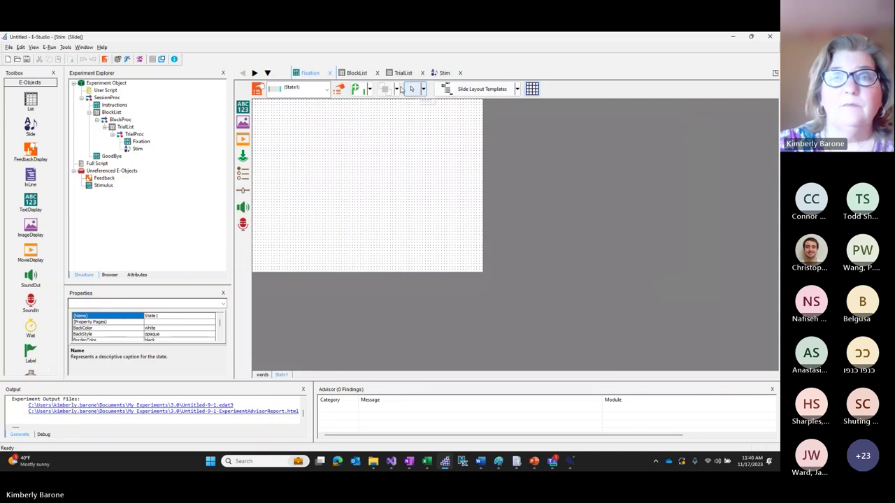
# - Rename the Stim slide's new empty SlideState to images
pyautogui.click(423, 88)
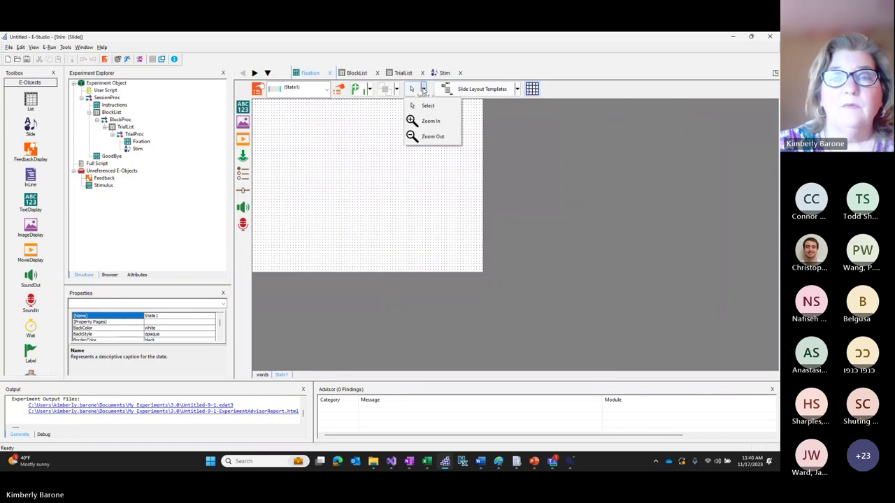
pyautogui.click(428, 120)
pyautogui.click(389, 139)
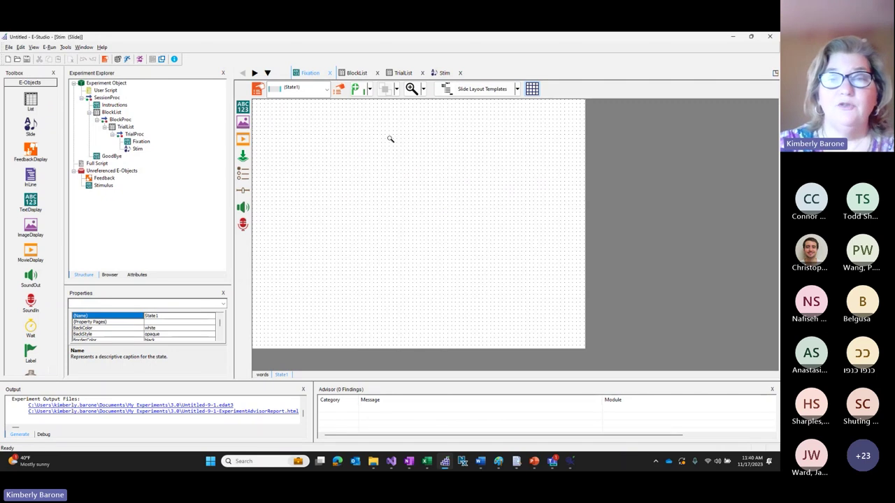
pyautogui.click(423, 89)
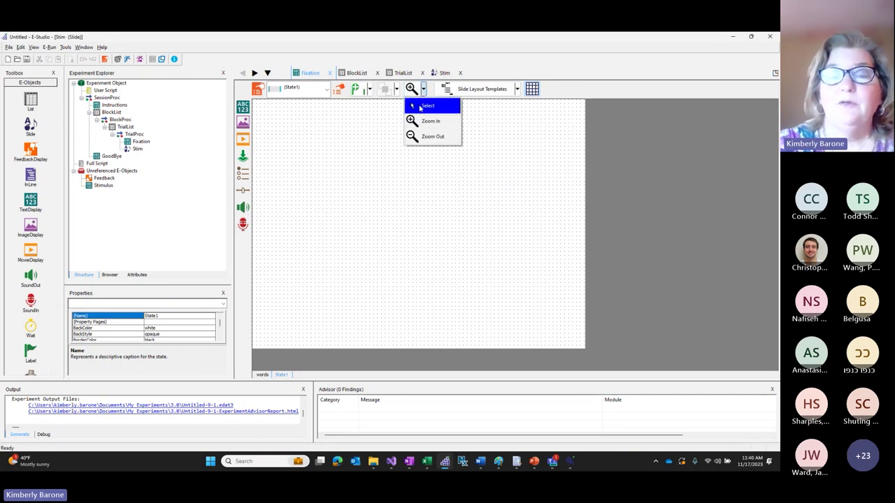
pyautogui.click(423, 106)
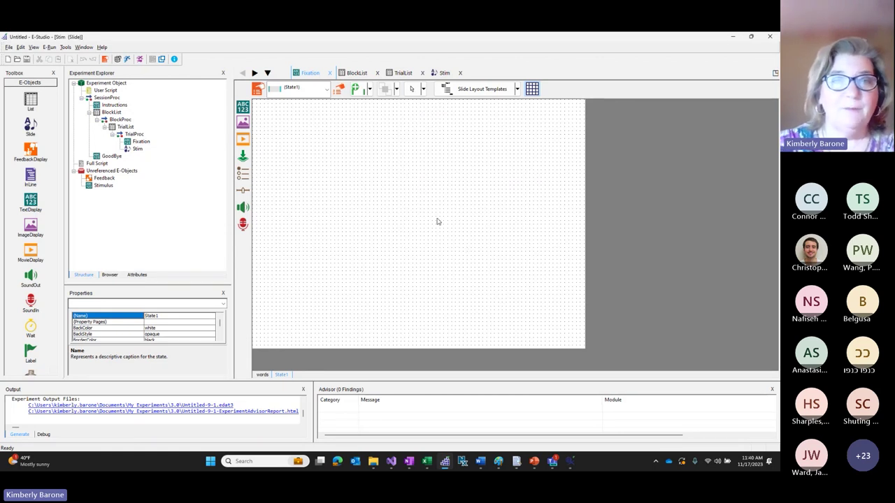
pyautogui.rightClick(287, 378)
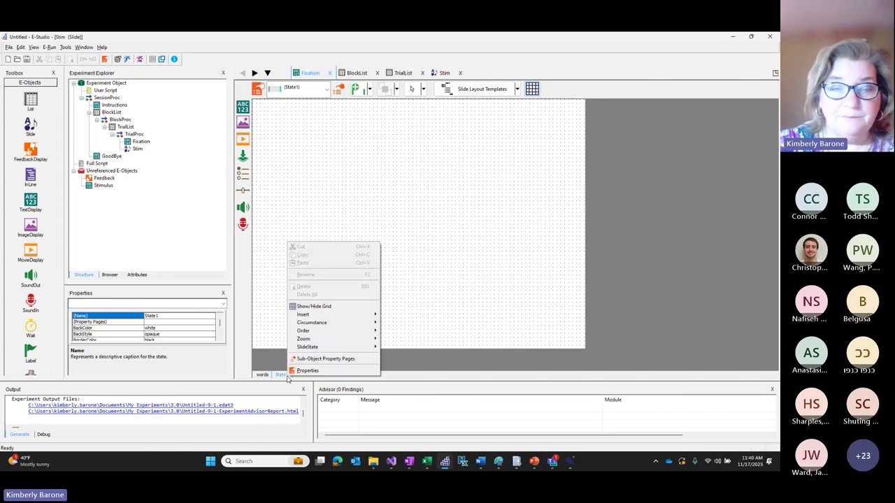
pyautogui.click(323, 358)
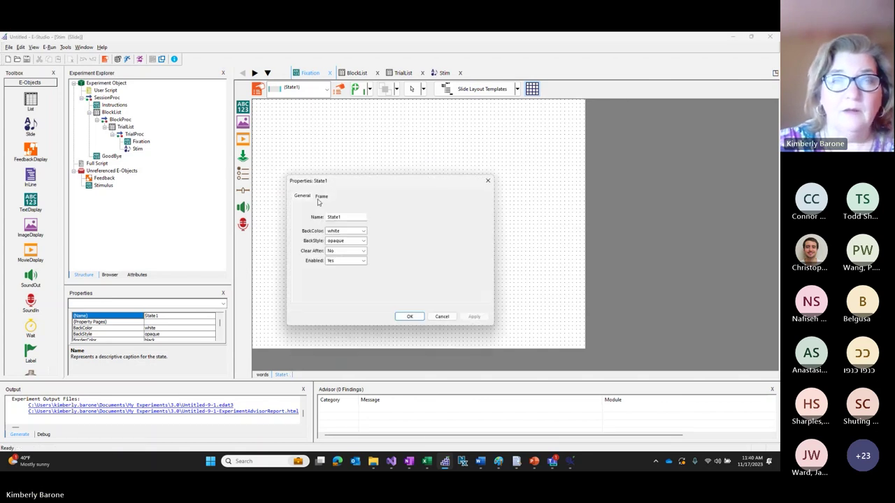
pyautogui.doubleClick(350, 216)
pyautogui.press('BackSpace')
pyautogui.write('images')
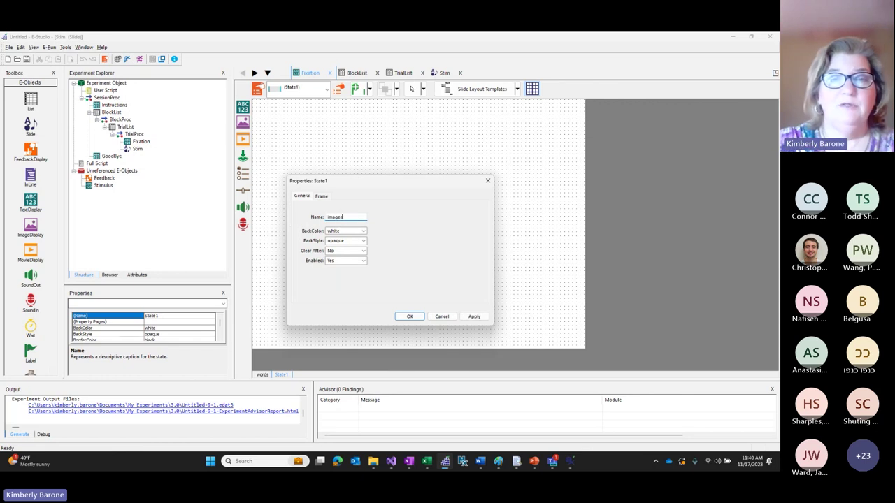
pyautogui.click(410, 316)
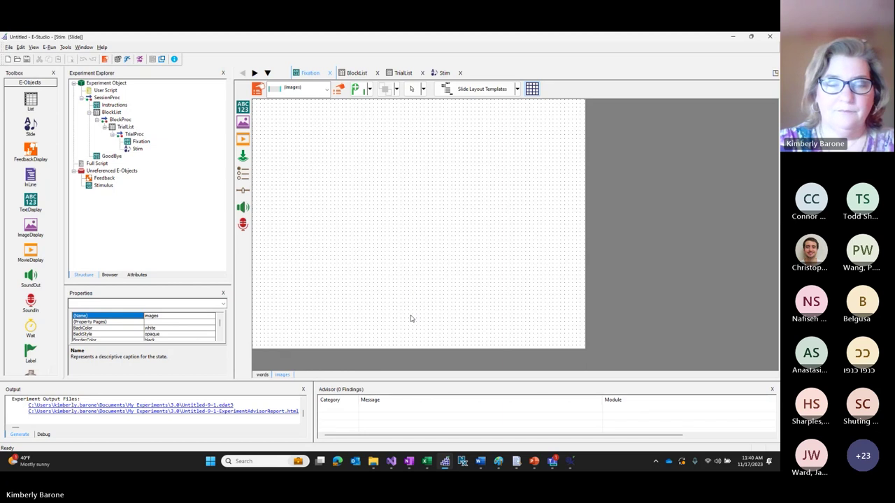
# - Place an image sub-object in the upper-left area of the images state's canvas
pyautogui.click(243, 123)
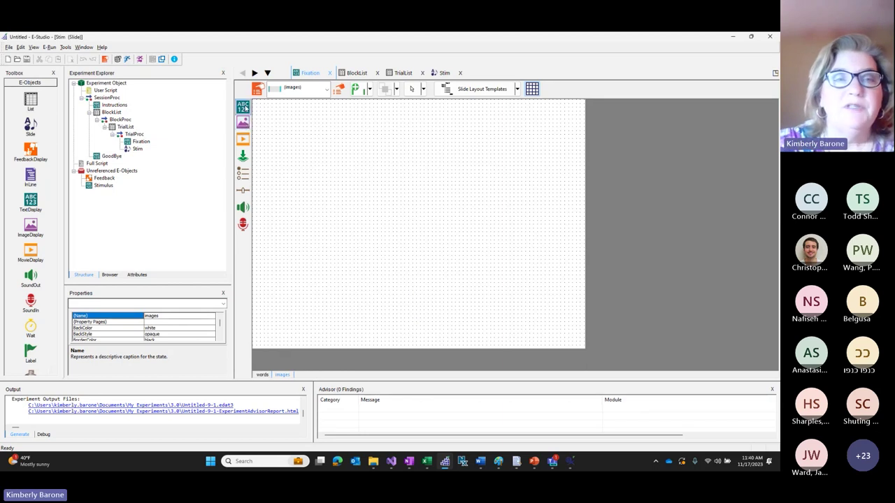
pyautogui.click(319, 177)
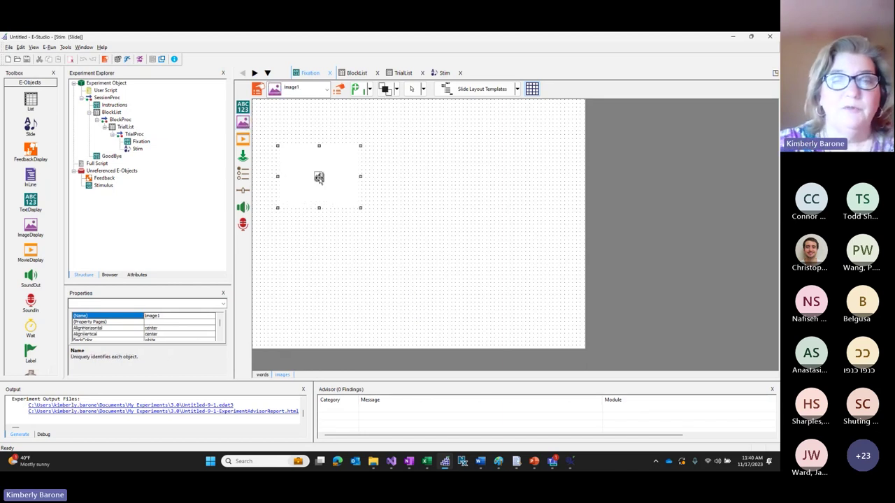
# - Assign the 2-C card picture from the Cards folder of the E-Prime Resources as the placed image's file
pyautogui.rightClick(319, 177)
pyautogui.click(339, 87)
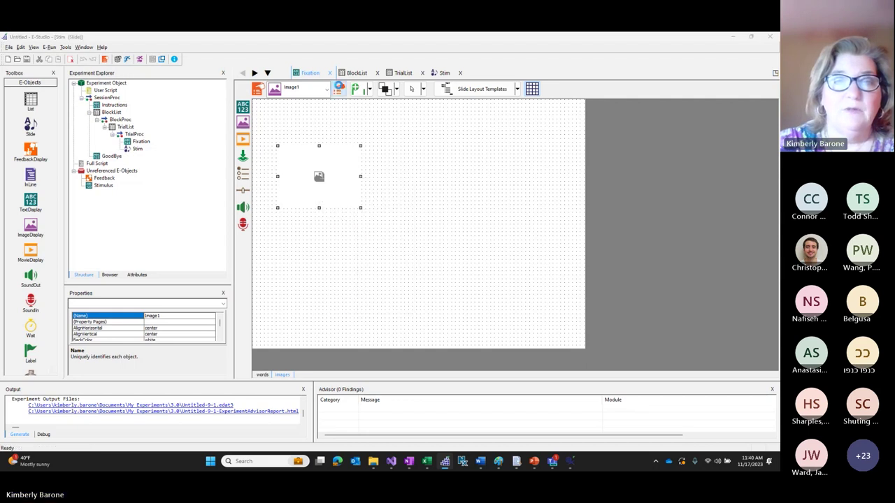
pyautogui.moveTo(391, 179); pyautogui.dragTo(483, 136)
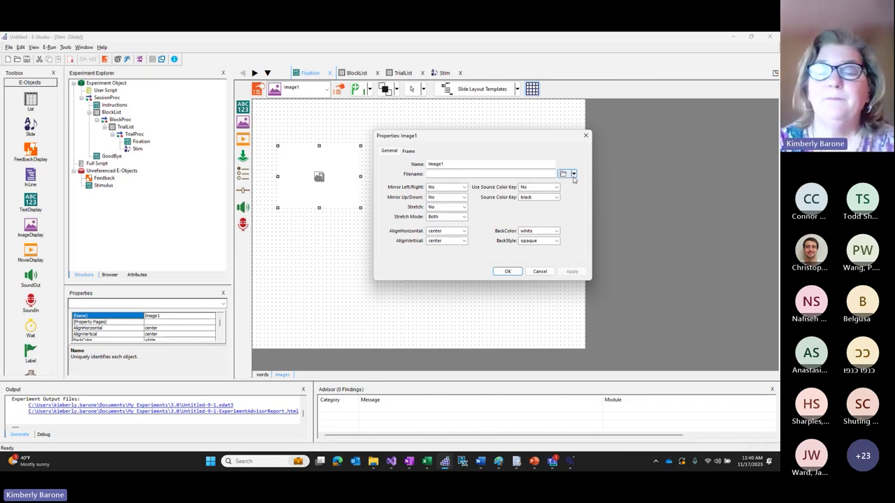
pyautogui.click(516, 174)
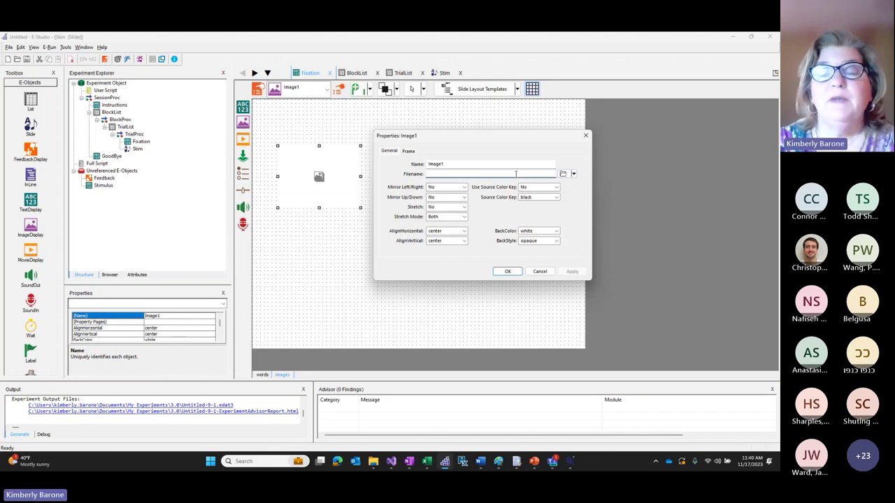
pyautogui.click(573, 174)
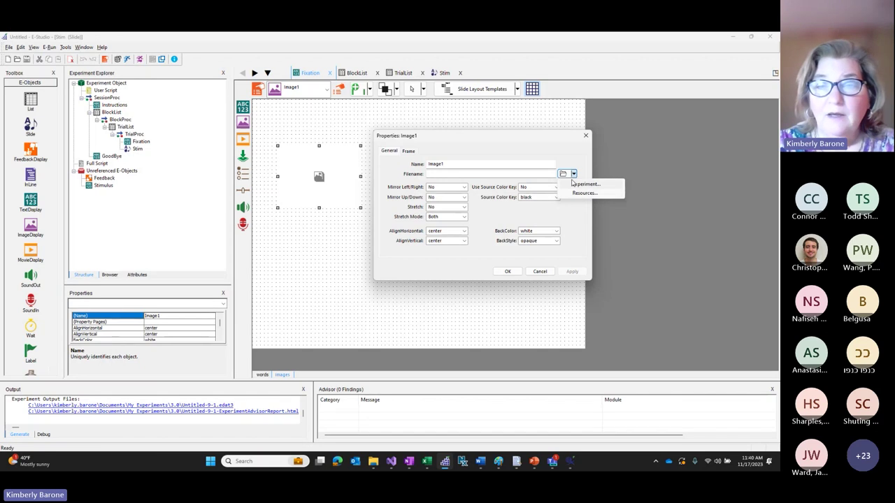
pyautogui.click(592, 196)
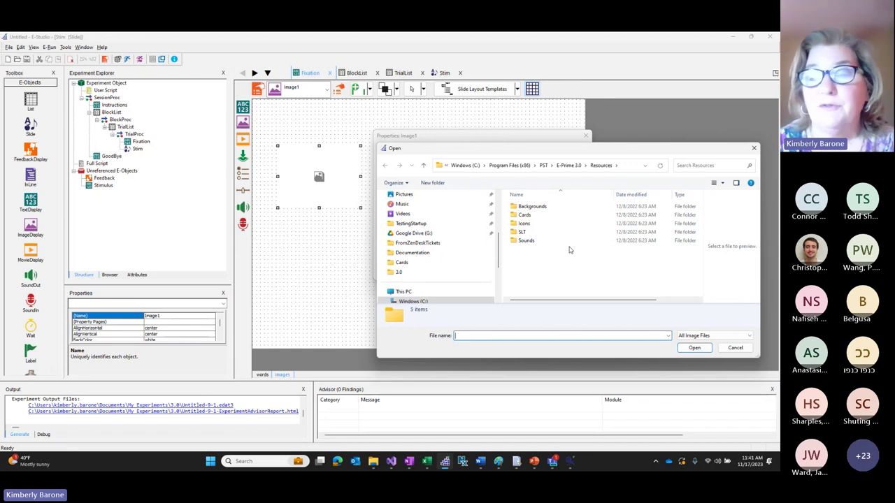
pyautogui.click(530, 218)
pyautogui.doubleClick(530, 218)
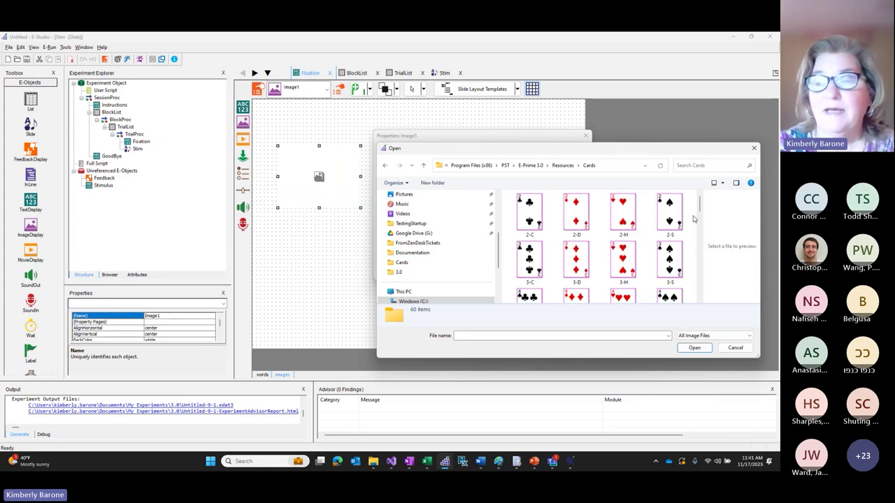
pyautogui.click(537, 218)
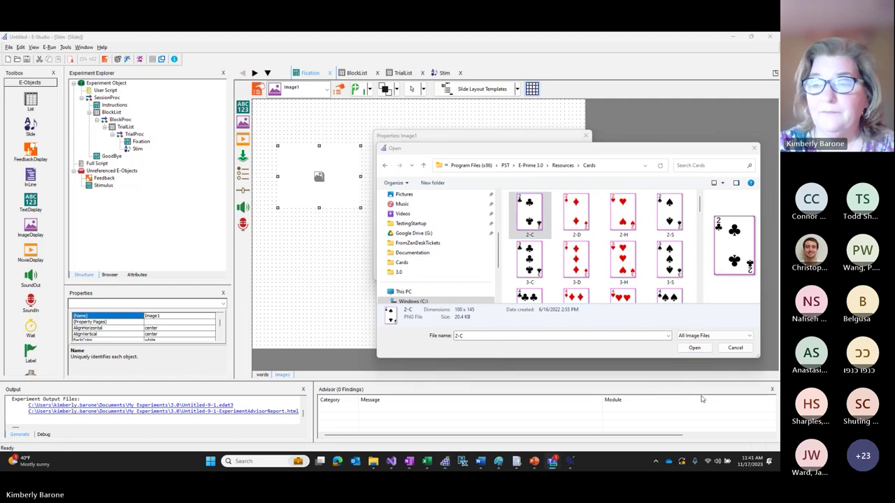
pyautogui.moveTo(629, 149); pyautogui.dragTo(603, 91)
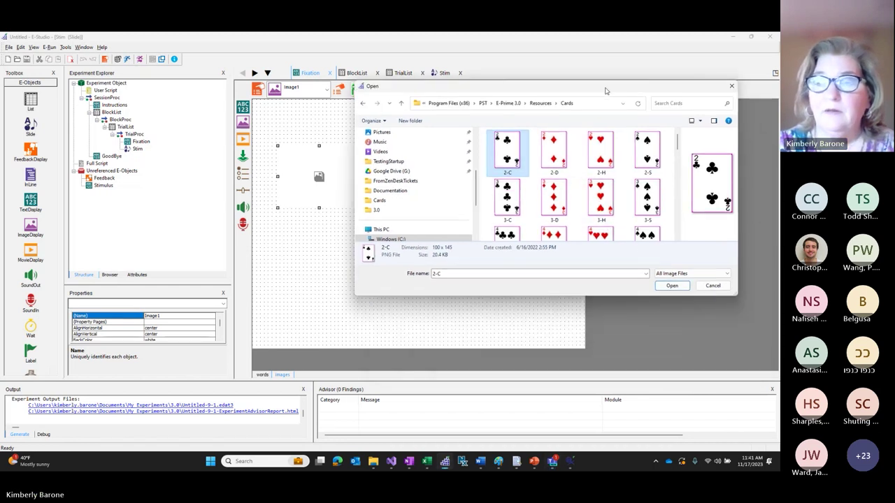
pyautogui.click(663, 290)
pyautogui.click(572, 271)
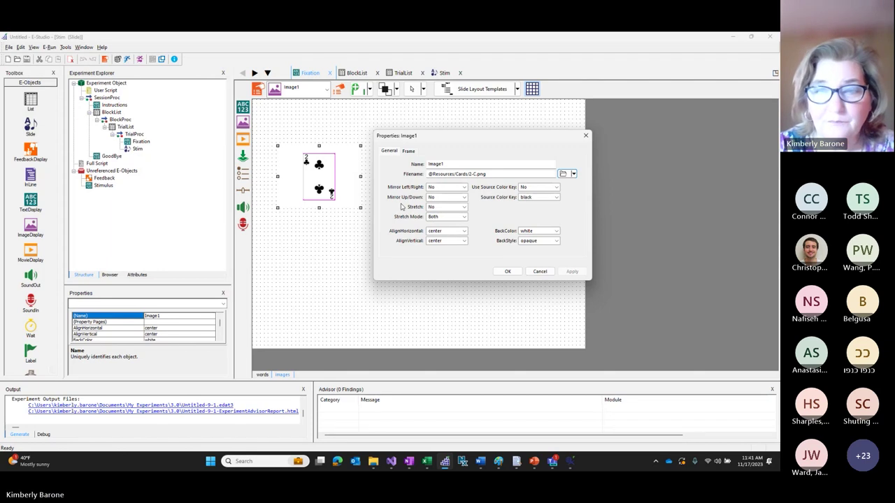
pyautogui.click(508, 271)
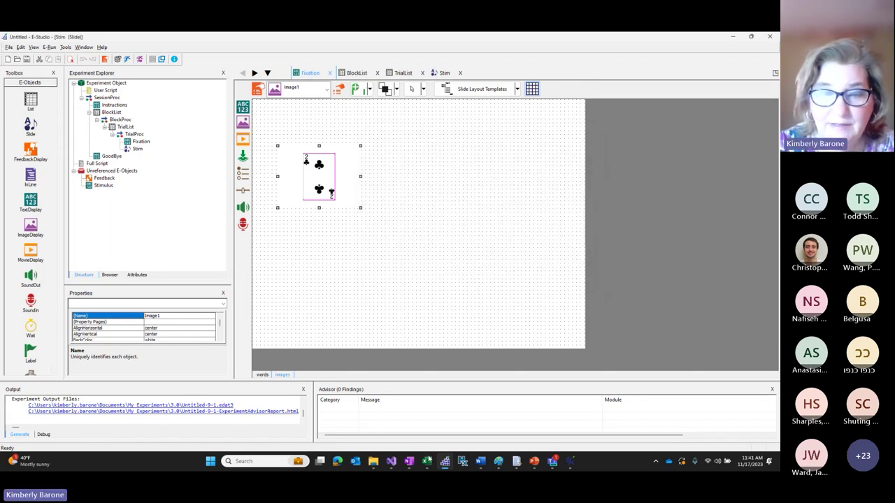
# - Switch to Excel and copy the card names in the Stim1 and Stim2 columns of Sheet2, cells A2:B5
pyautogui.click(426, 462)
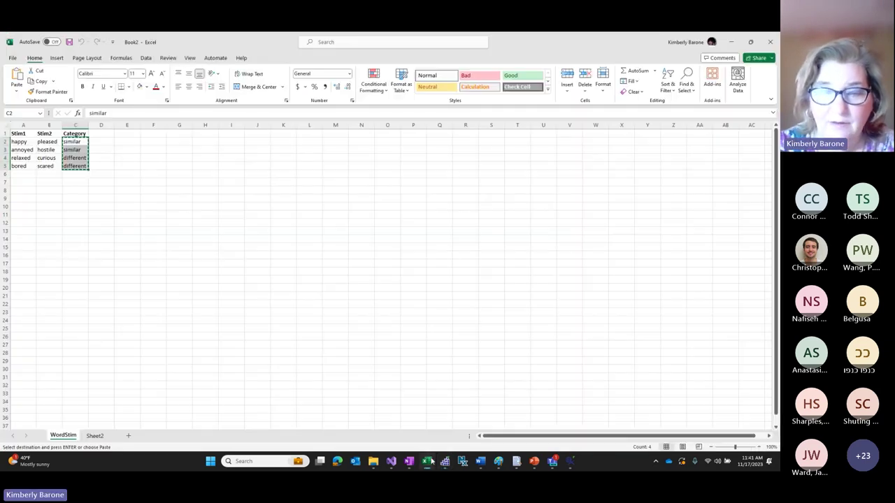
pyautogui.click(95, 436)
pyautogui.click(135, 248)
pyautogui.moveTo(17, 143); pyautogui.dragTo(44, 166)
pyautogui.hotkey('ctrl', 'c')
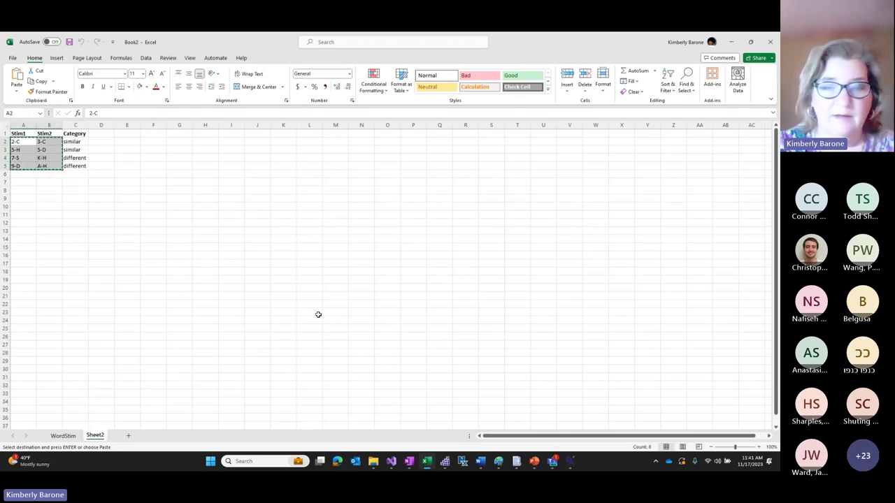
# - Switch back to E-Studio, add four levels to TrialList, and paste the copied card names into Stim1 and Stim2 of rows 5 to 8
pyautogui.moveTo(432, 463)
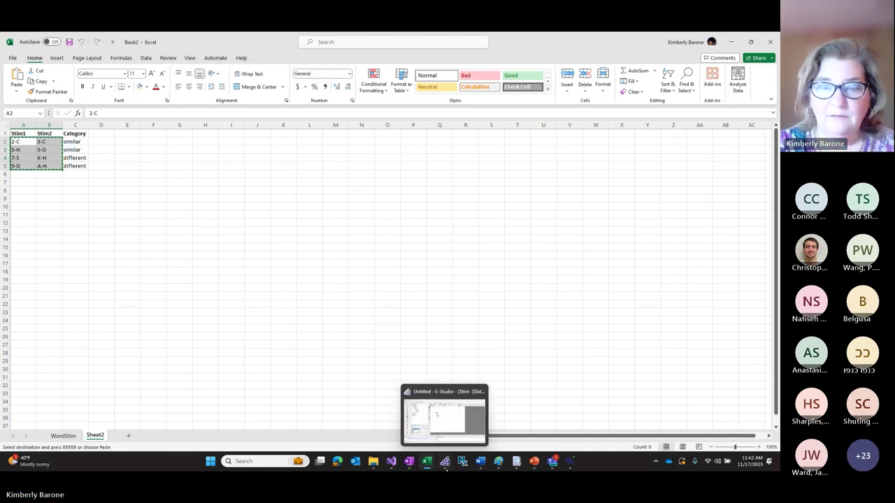
pyautogui.click(455, 415)
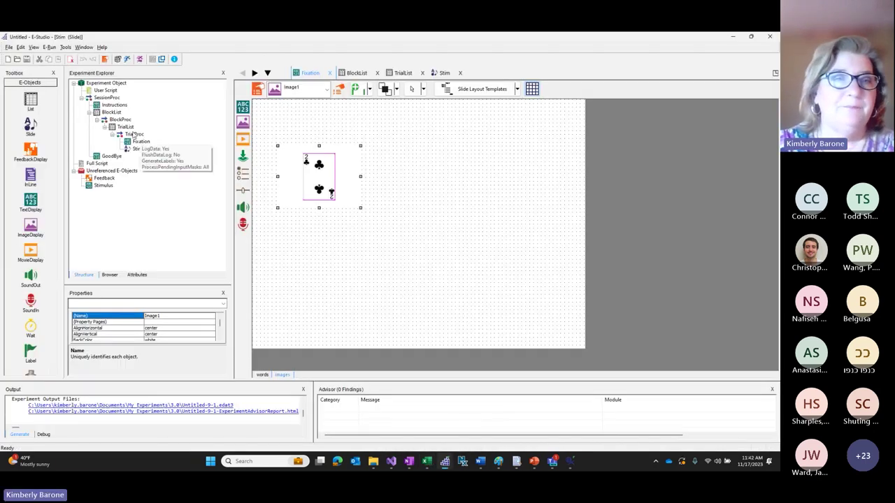
pyautogui.doubleClick(127, 126)
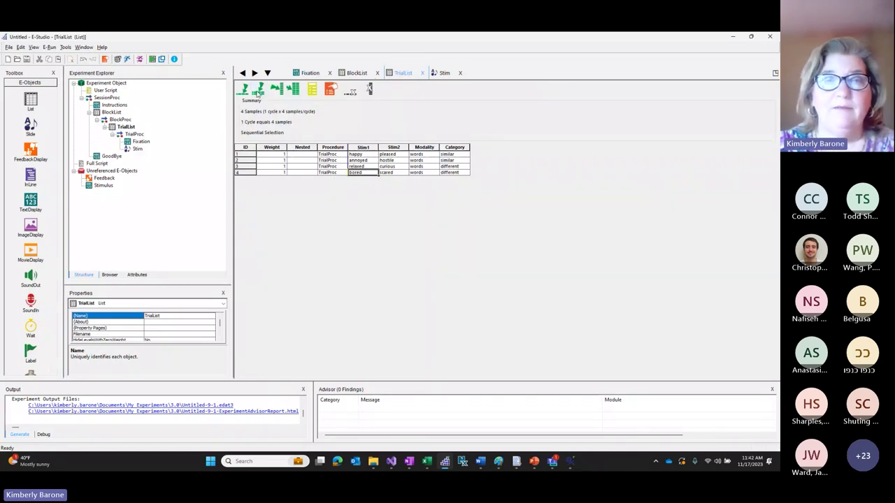
pyautogui.click(258, 89)
pyautogui.write('4')
pyautogui.press('Return')
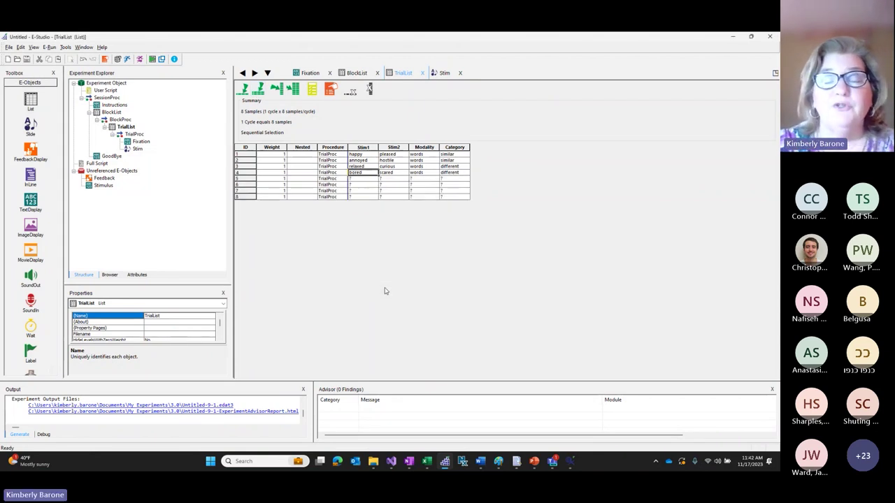
pyautogui.click(362, 179)
pyautogui.hotkey('ctrl', 'v')
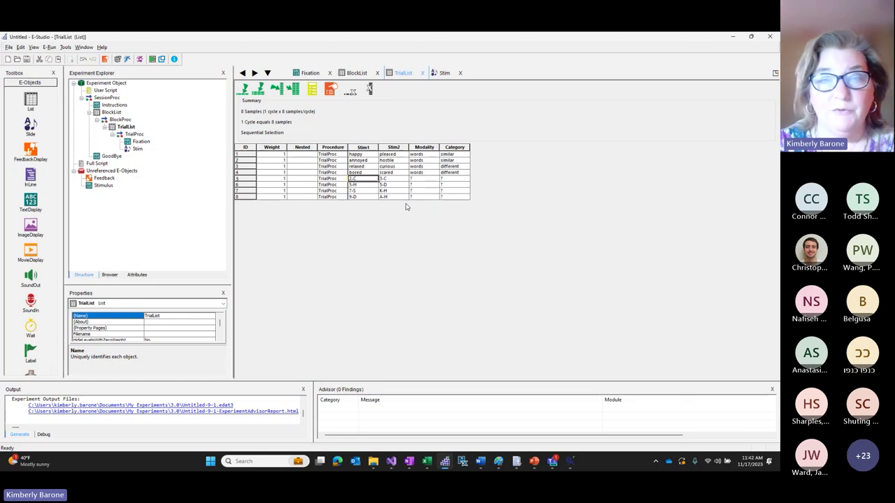
# - Set the Modality attribute to images for TrialList rows 5 to 8
pyautogui.click(423, 180)
pyautogui.write('images')
pyautogui.press('Return')
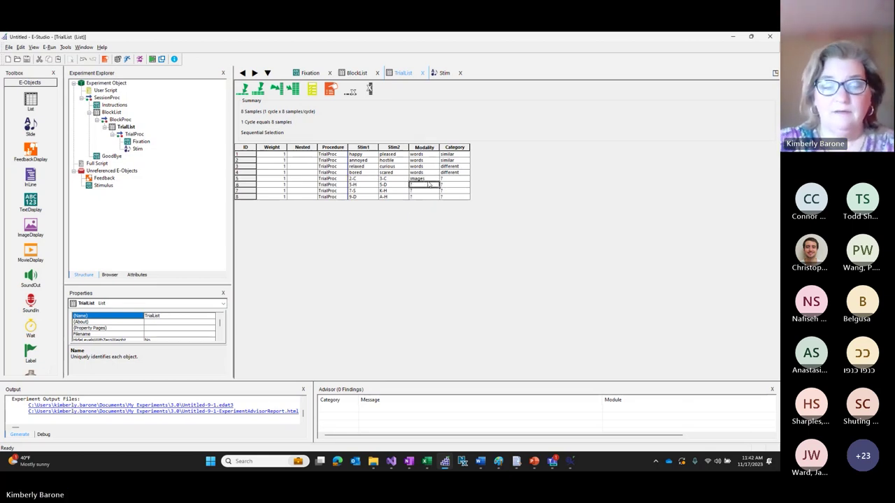
pyautogui.hotkey('ctrl', 'v')
pyautogui.press('Return')
pyautogui.hotkey('ctrl', 'v')
pyautogui.press('Return')
pyautogui.hotkey('ctrl', 'v')
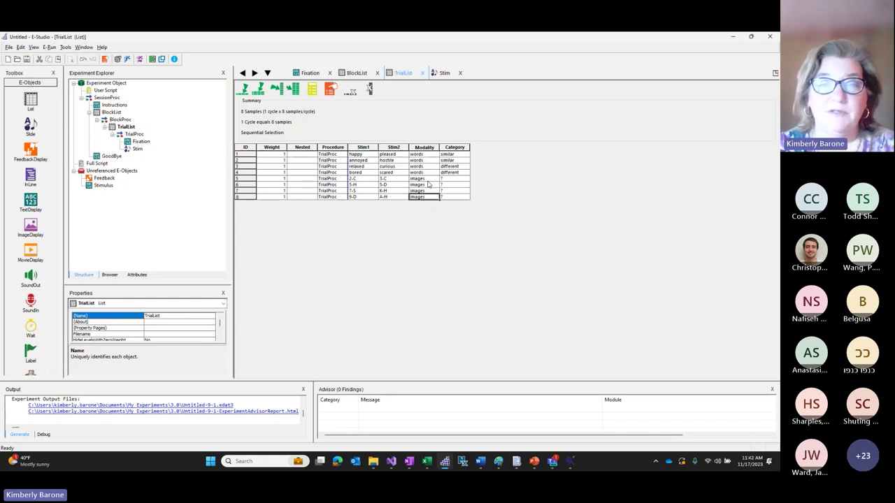
# - Copy the Category values of TrialList rows 1 to 4 into rows 5 to 8
pyautogui.moveTo(465, 155); pyautogui.dragTo(462, 173)
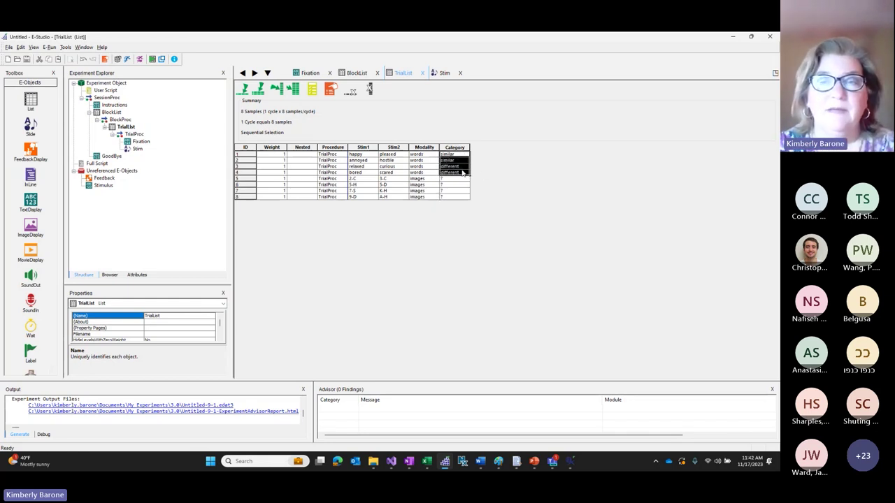
pyautogui.click(459, 180)
pyautogui.hotkey('ctrl', 'v')
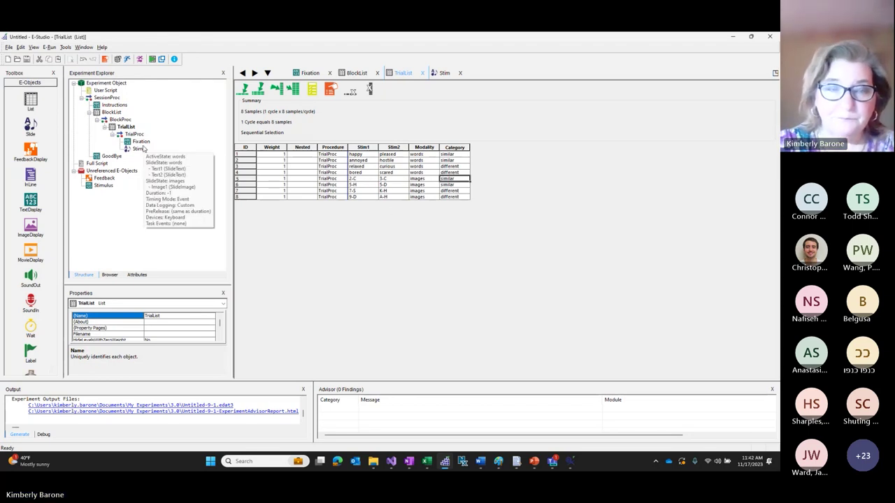
pyautogui.click(140, 150)
pyautogui.doubleClick(138, 150)
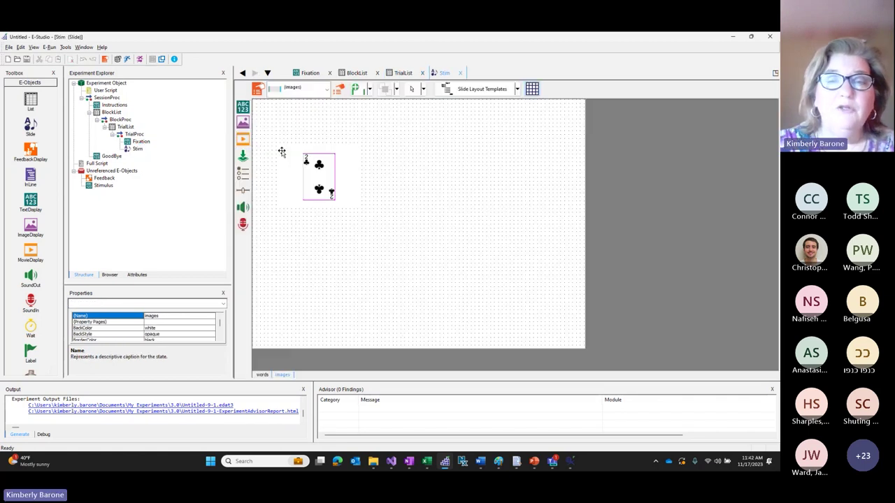
pyautogui.click(332, 183)
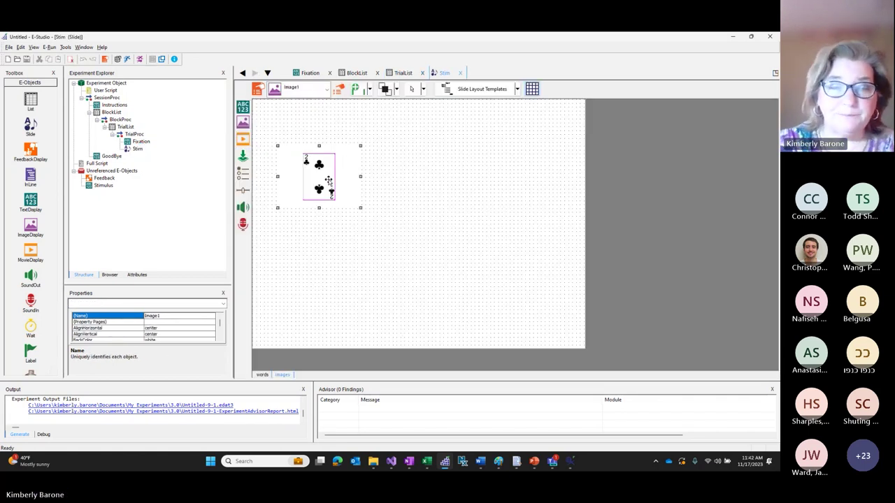
pyautogui.click(342, 90)
pyautogui.moveTo(421, 183); pyautogui.dragTo(526, 120)
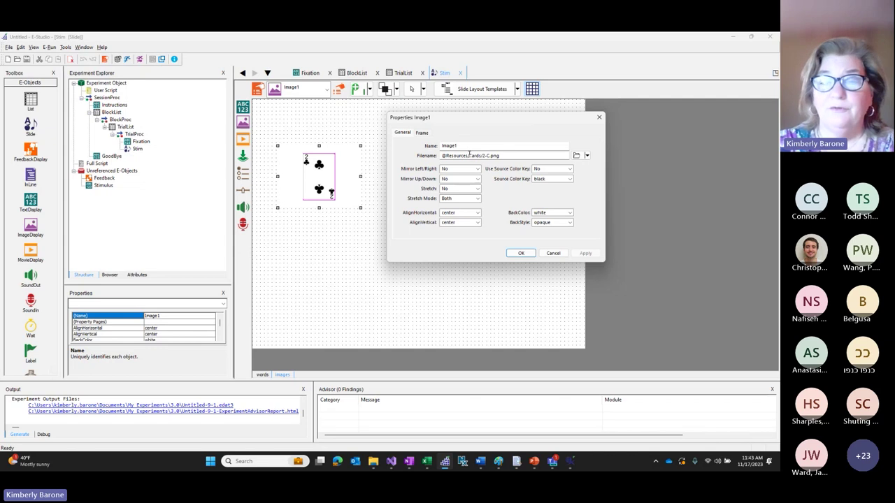
pyautogui.click(482, 155)
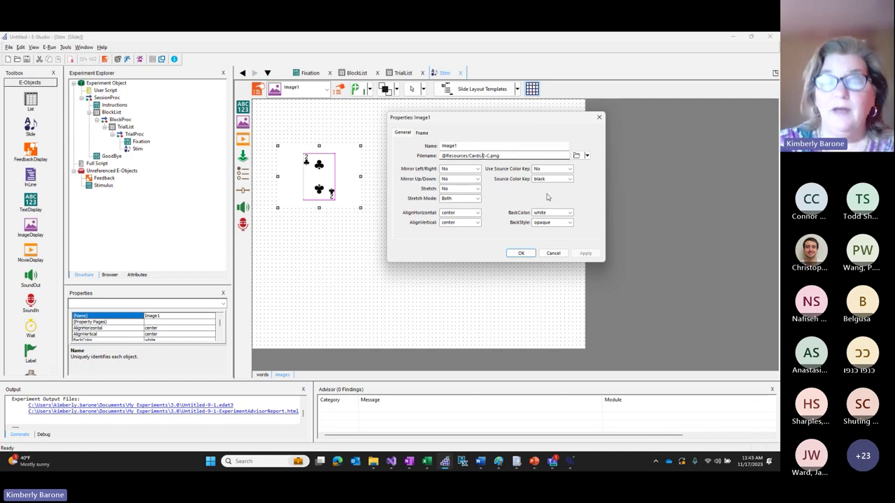
pyautogui.press('BackSpace')
pyautogui.write('[Stim]')
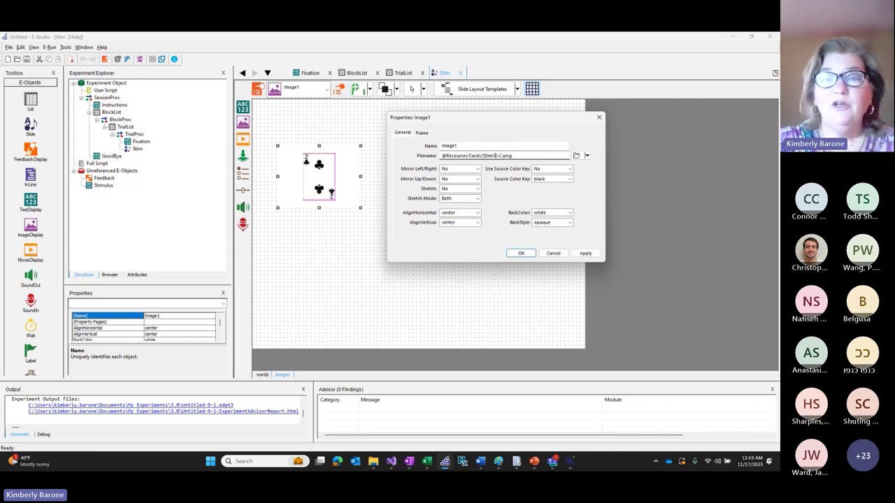
pyautogui.hotkey('shift', 'End')
pyautogui.write('.png')
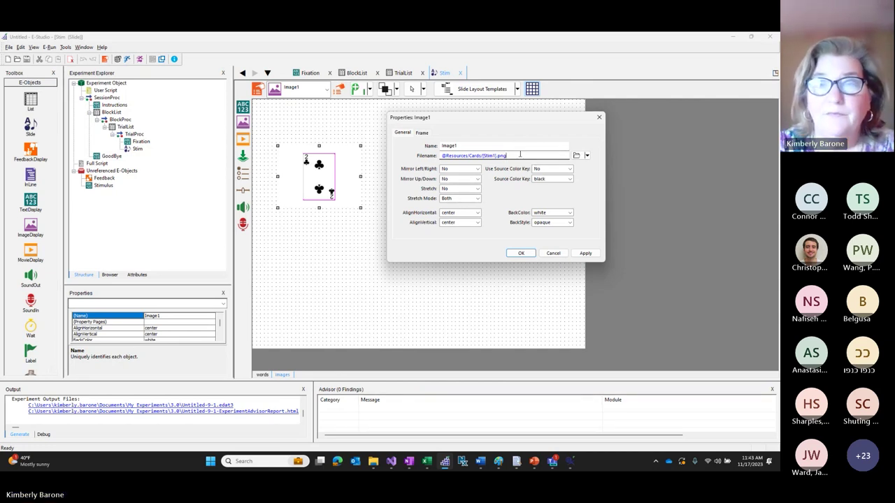
pyautogui.click(585, 253)
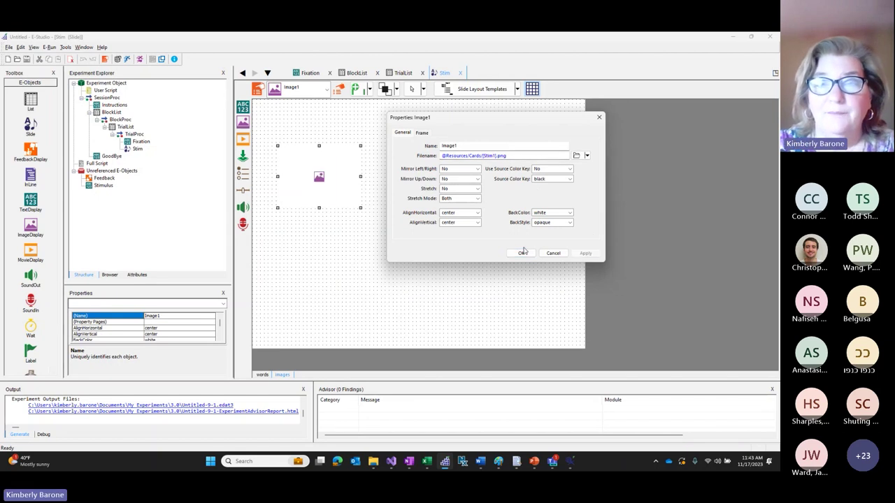
# - Set the frame position of Image1 to X 25% and Y 50%
pyautogui.click(423, 132)
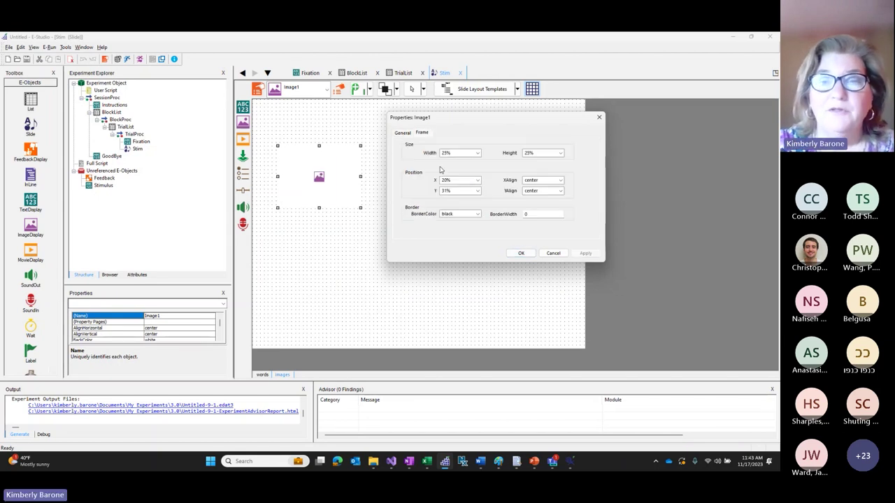
pyautogui.click(477, 180)
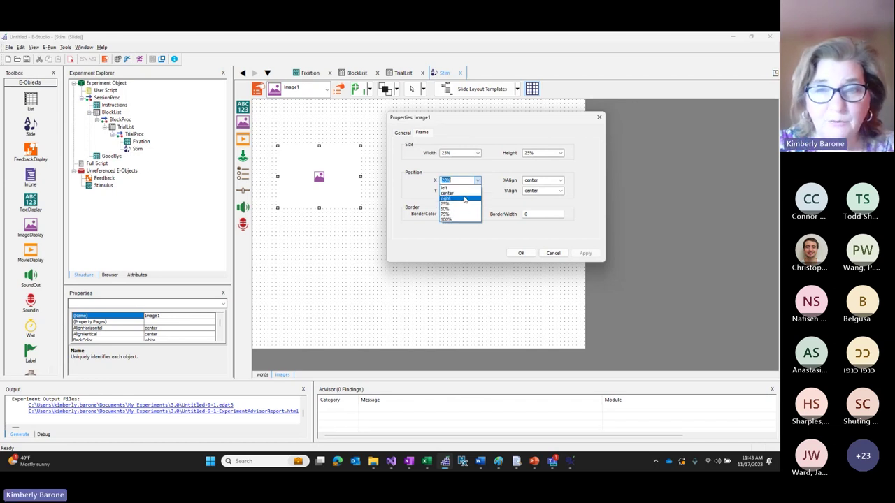
pyautogui.click(463, 203)
pyautogui.click(477, 191)
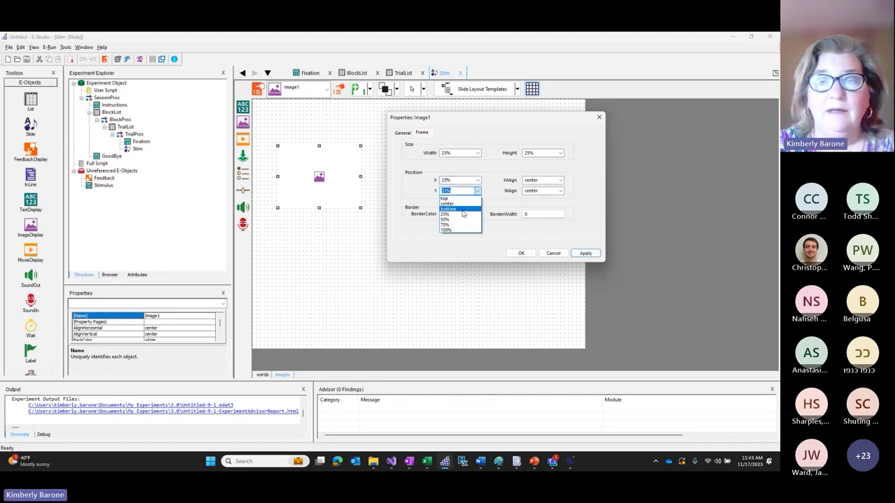
pyautogui.click(460, 219)
pyautogui.click(585, 253)
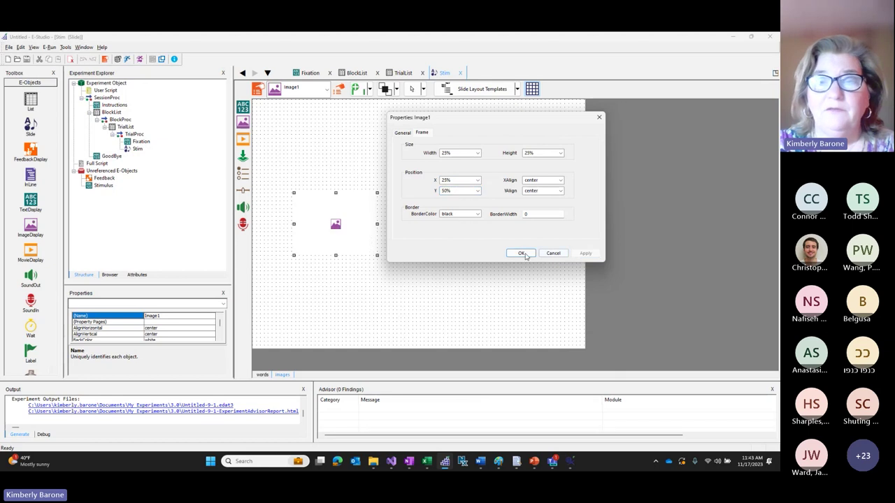
pyautogui.click(522, 253)
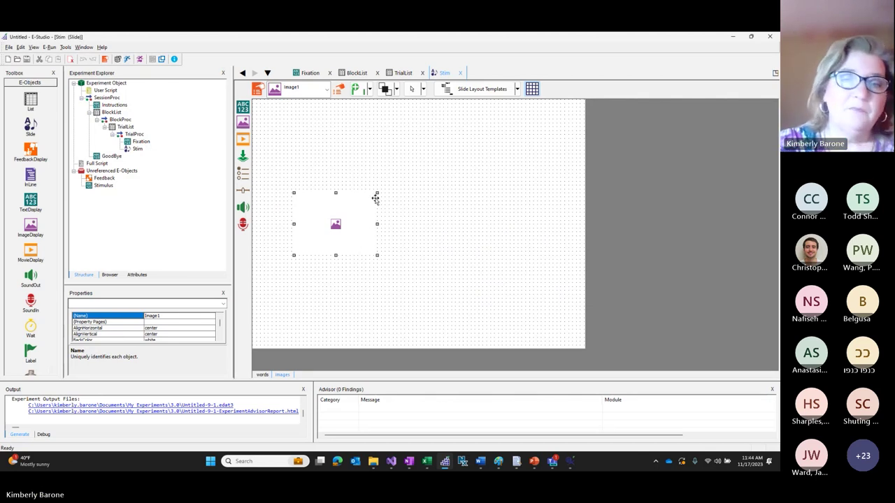
# - Add a second image to the Stim slide's images state and choose 2-D from the Resources Cards folder as its file
pyautogui.click(243, 121)
pyautogui.click(430, 201)
pyautogui.click(339, 91)
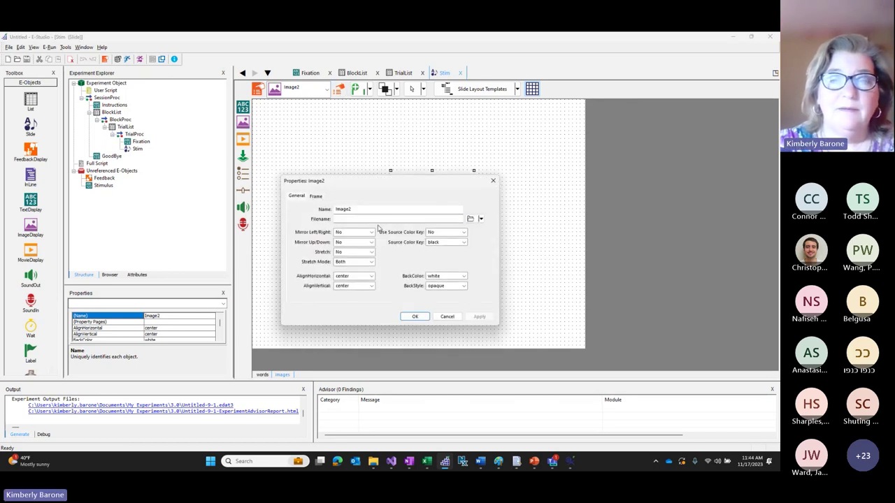
pyautogui.click(481, 219)
pyautogui.click(487, 239)
pyautogui.click(442, 253)
pyautogui.doubleClick(441, 259)
pyautogui.click(483, 259)
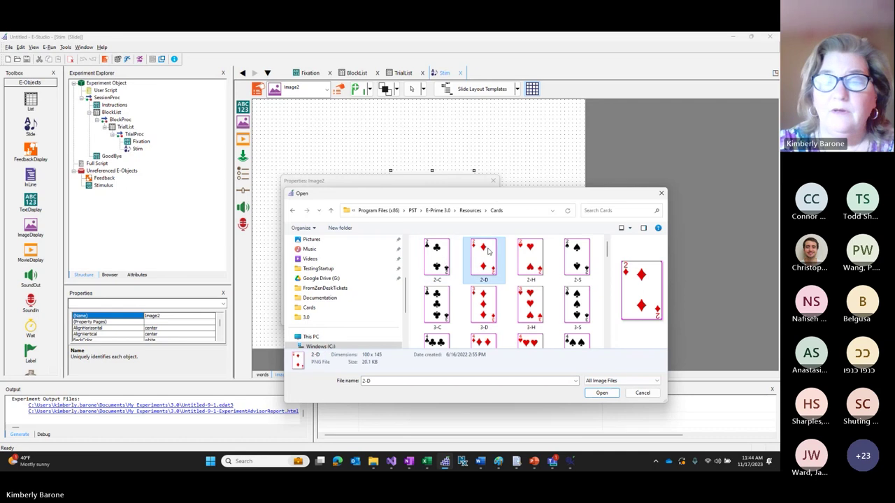
pyautogui.click(601, 392)
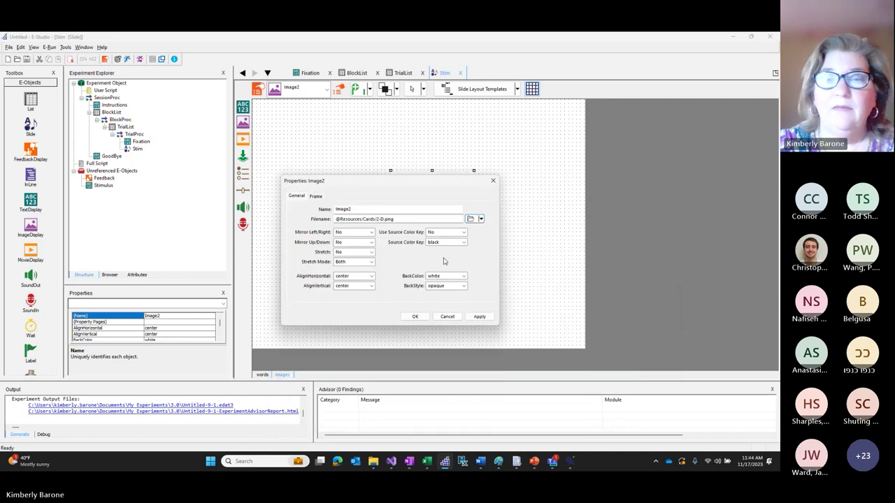
pyautogui.click(378, 219)
pyautogui.write('[Stim]')
pyautogui.press('Delete')
pyautogui.press('Delete')
pyautogui.press('Delete')
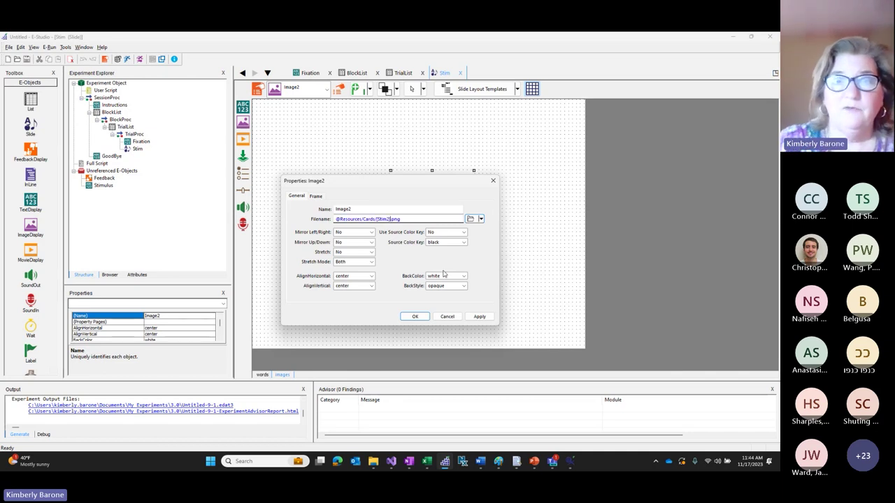
pyautogui.click(493, 319)
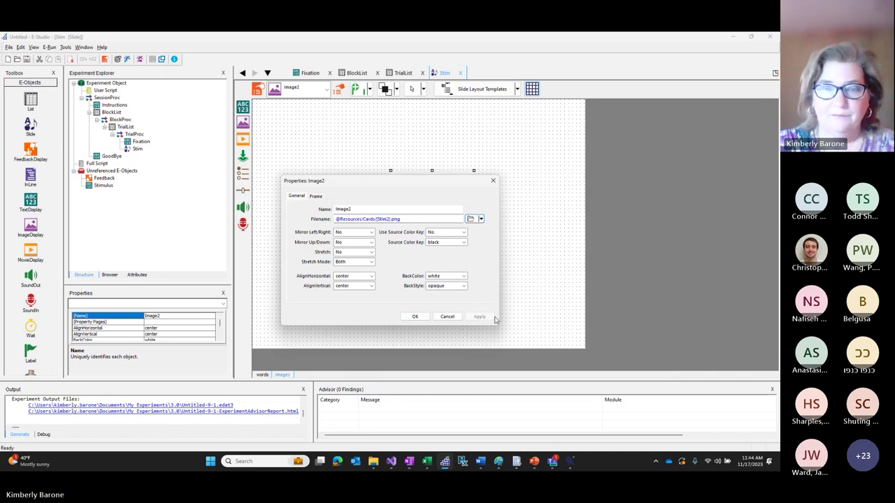
# - Set the frame position of Image2 to X 75% and Y 50%, and confirm its properties
pyautogui.click(315, 196)
pyautogui.click(372, 244)
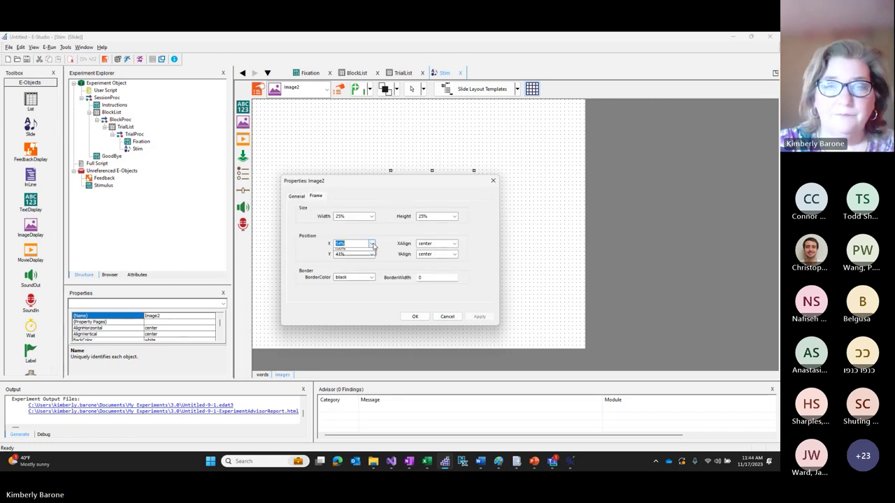
pyautogui.click(349, 259)
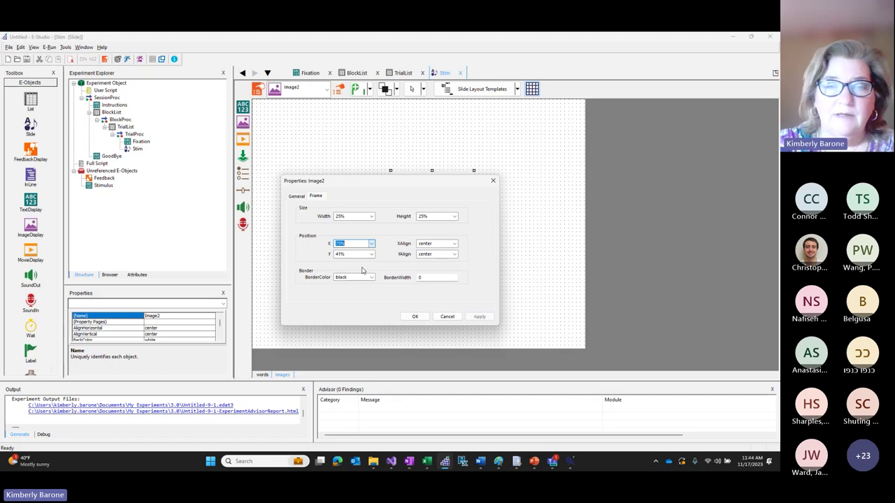
pyautogui.click(372, 255)
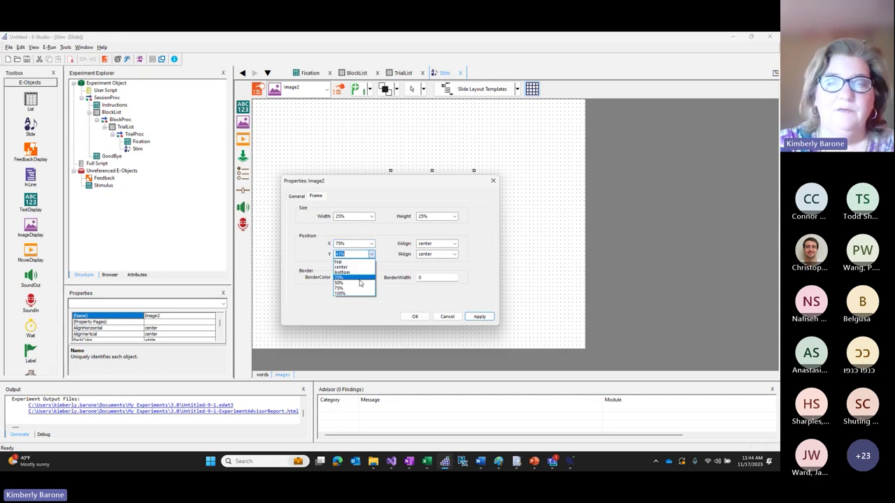
pyautogui.click(361, 282)
pyautogui.click(478, 316)
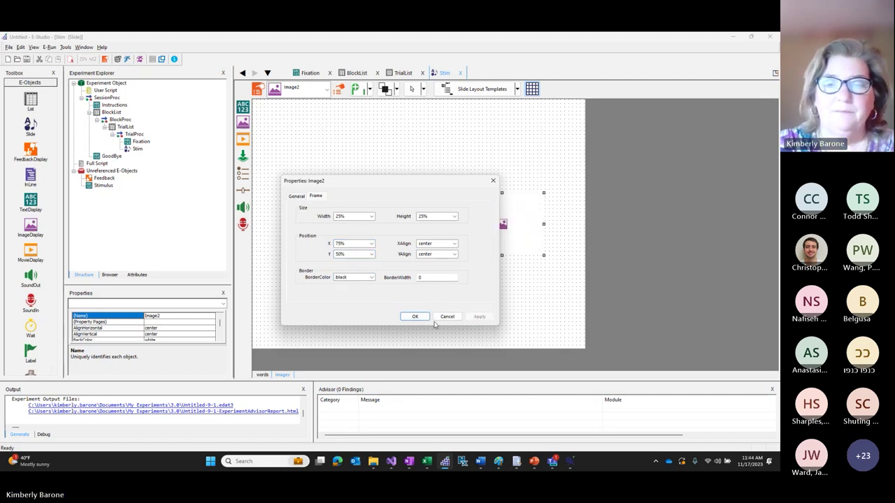
pyautogui.click(420, 317)
pyautogui.click(459, 310)
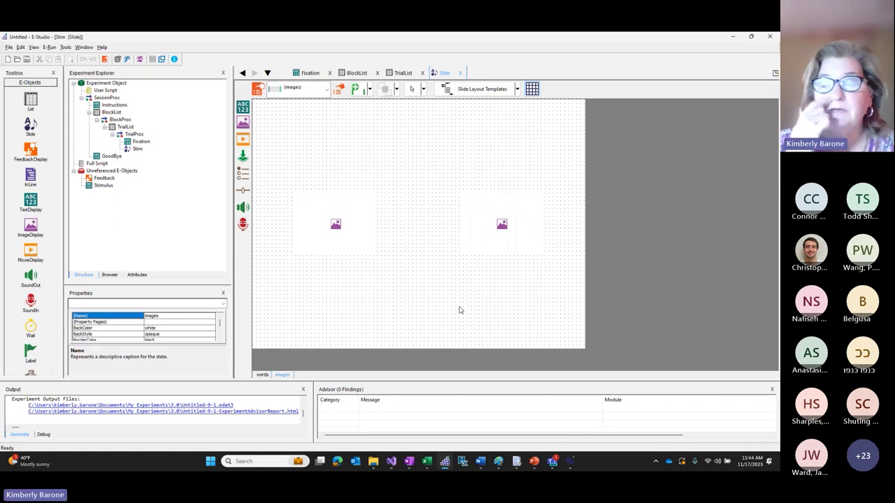
# - Review the Stim slide's duration, input and logging settings
pyautogui.click(258, 93)
pyautogui.click(413, 179)
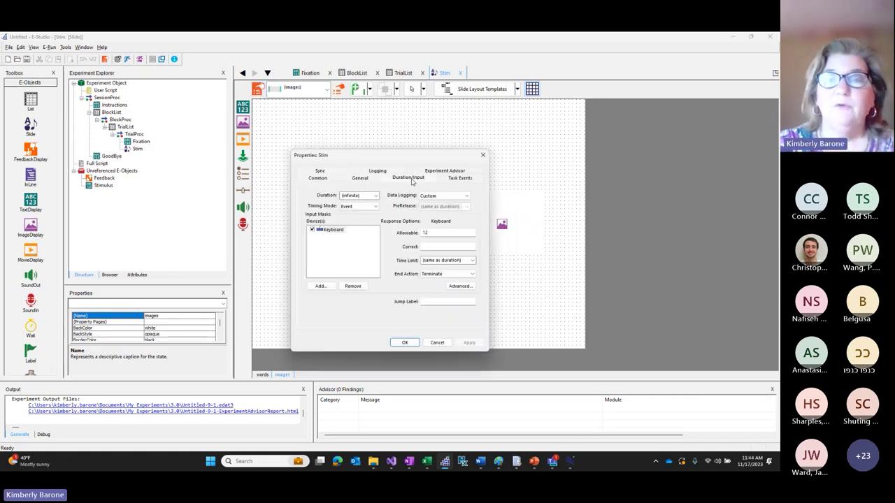
pyautogui.click(391, 172)
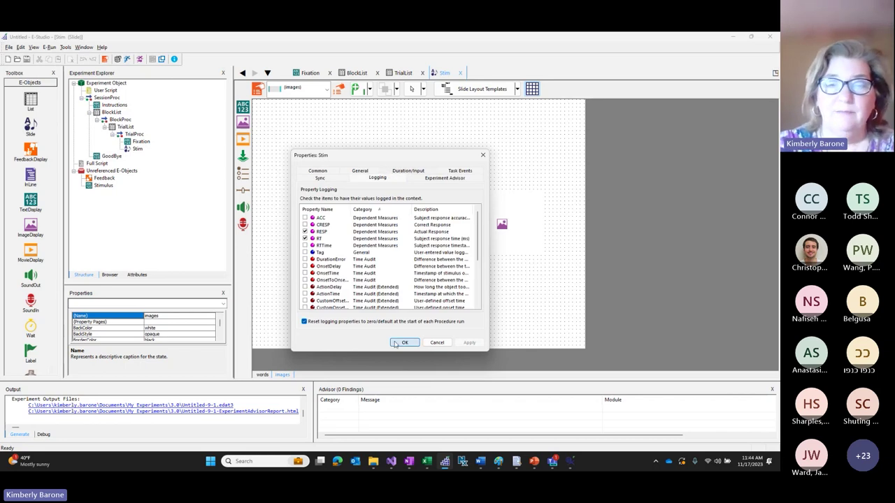
pyautogui.click(398, 342)
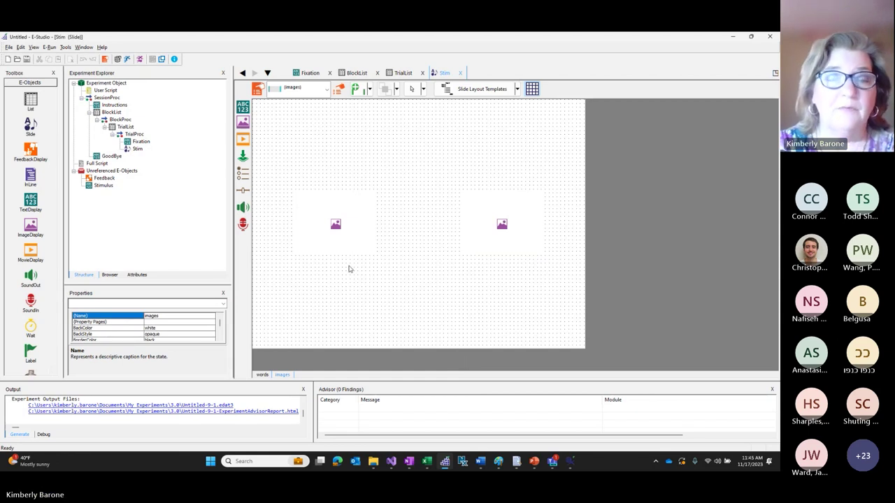
# - Examine the Stim slide's Active State setting and its words and images states
pyautogui.click(258, 89)
pyautogui.moveTo(372, 156); pyautogui.dragTo(475, 124)
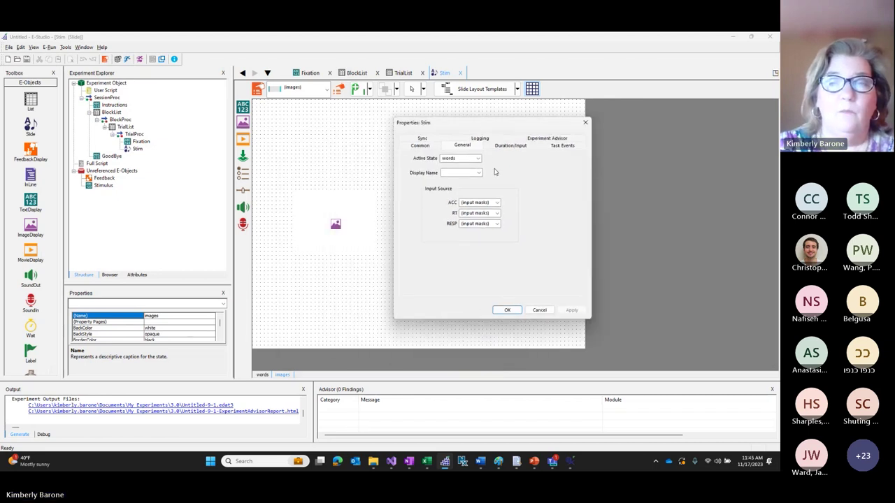
pyautogui.click(541, 311)
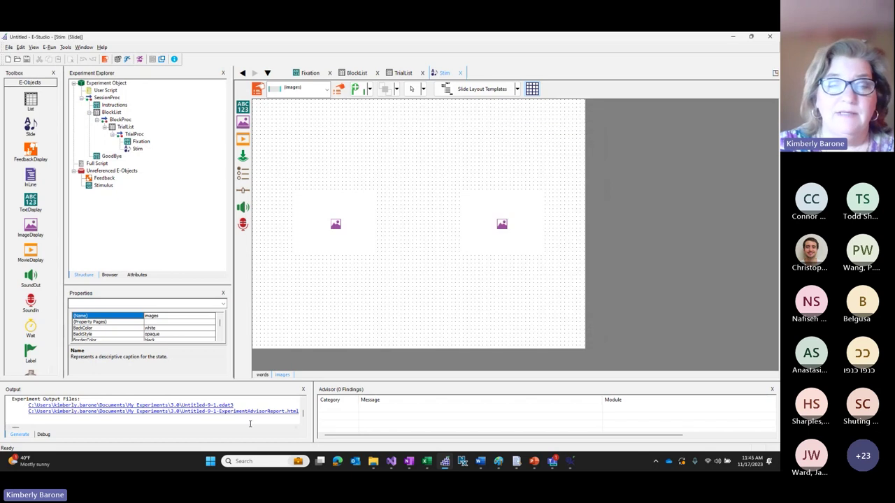
pyautogui.click(262, 374)
pyautogui.click(281, 374)
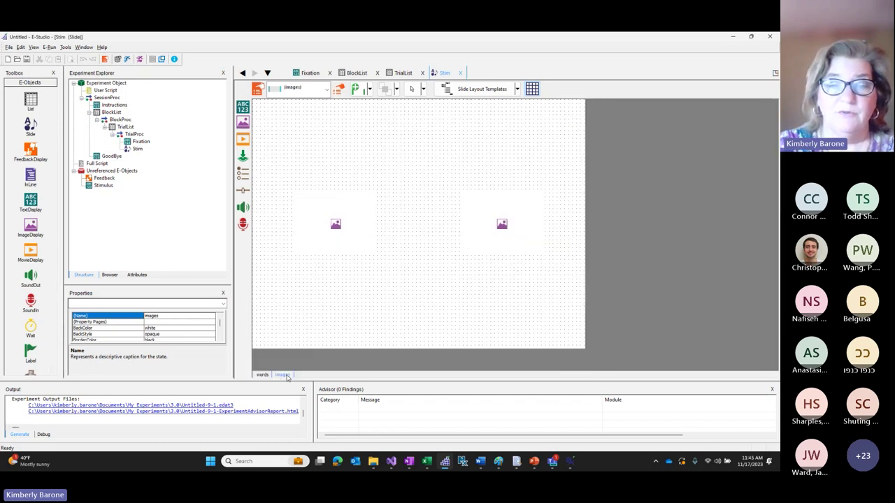
# - Examine the Modality values in the TrialList, then return to the Stim slide
pyautogui.doubleClick(125, 127)
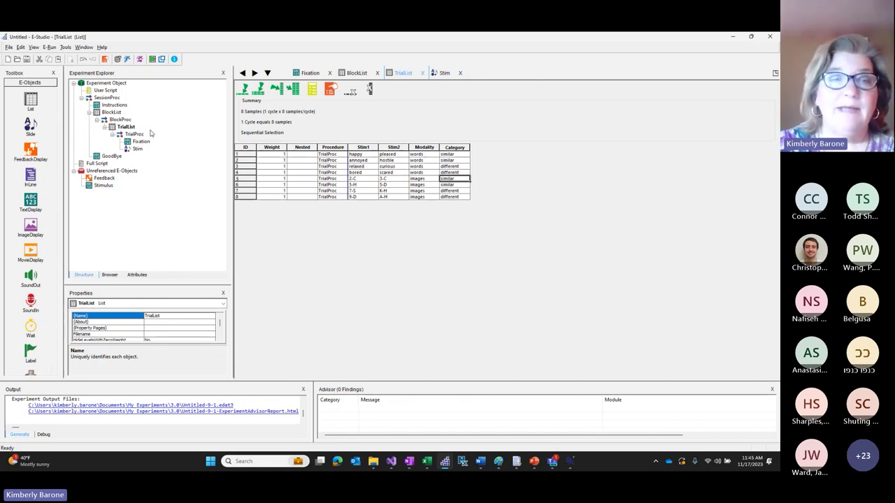
pyautogui.rightClick(132, 148)
pyautogui.click(151, 179)
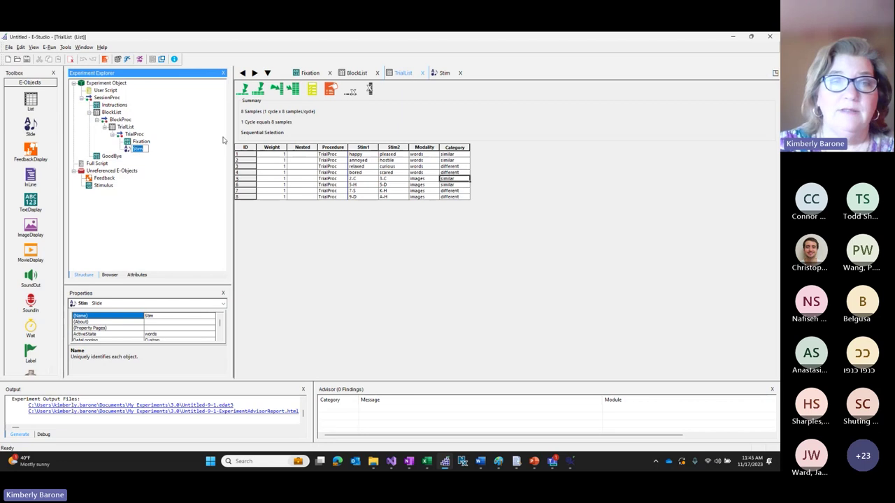
pyautogui.click(447, 73)
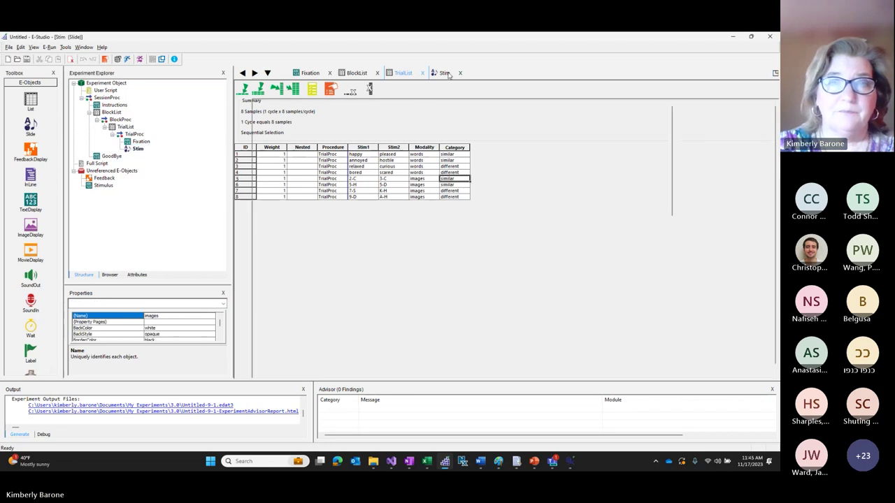
# - Set the Stim slide's Active State to the [Modality] attribute
pyautogui.click(258, 88)
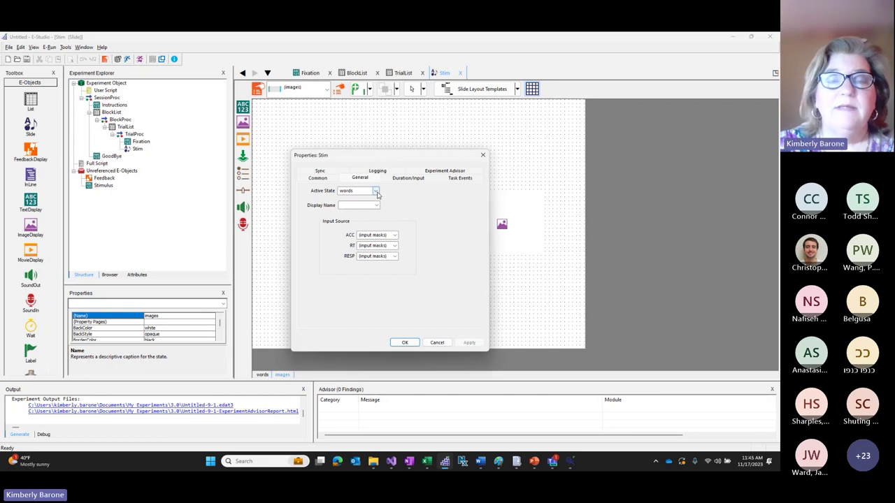
pyautogui.doubleClick(368, 191)
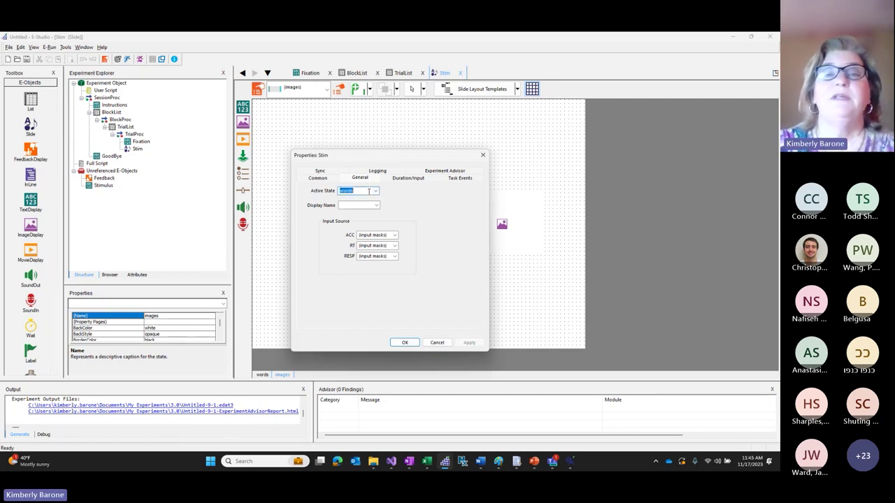
pyautogui.write('Modality')
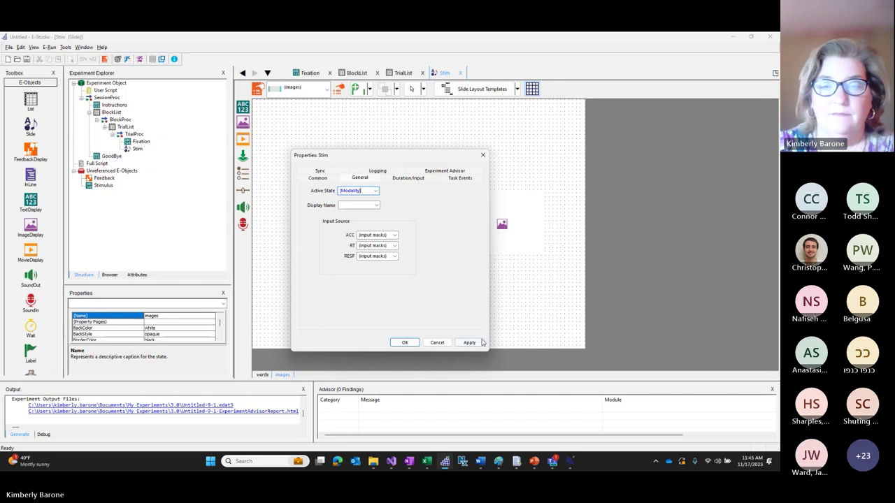
pyautogui.click(411, 343)
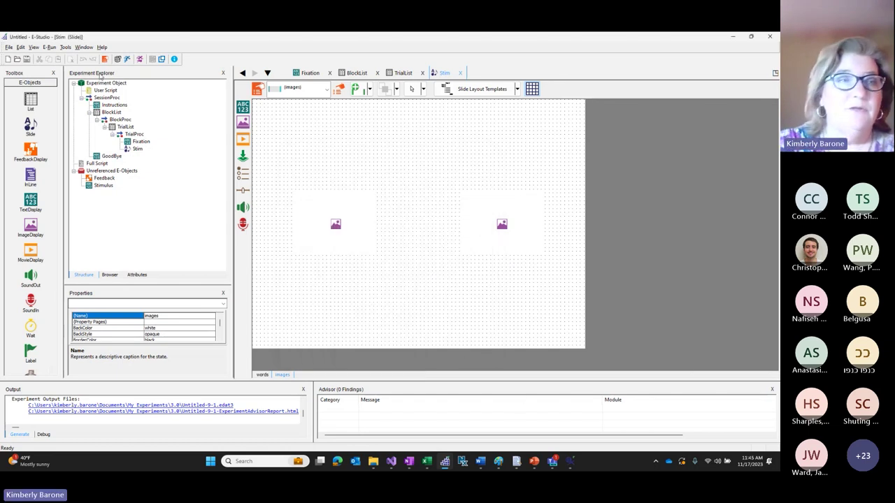
# - Test-run the experiment from the Test Manager with its existing options, complete the trials and exit the run window
pyautogui.click(54, 48)
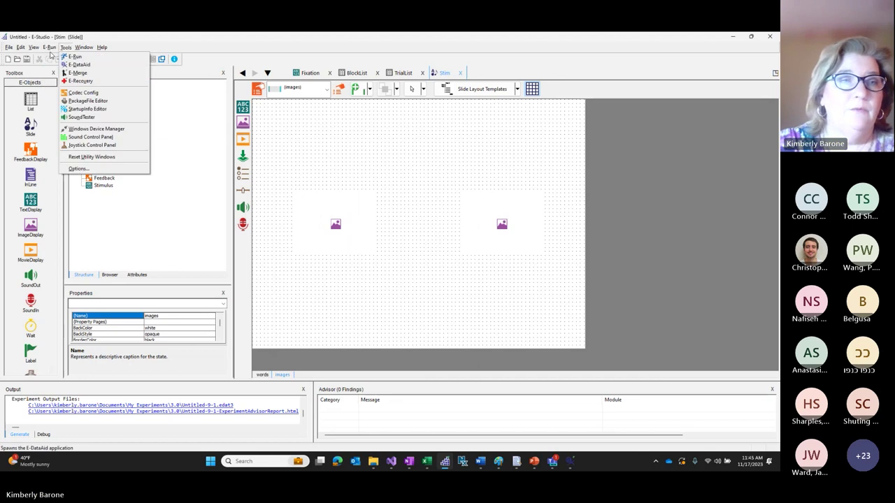
pyautogui.click(56, 89)
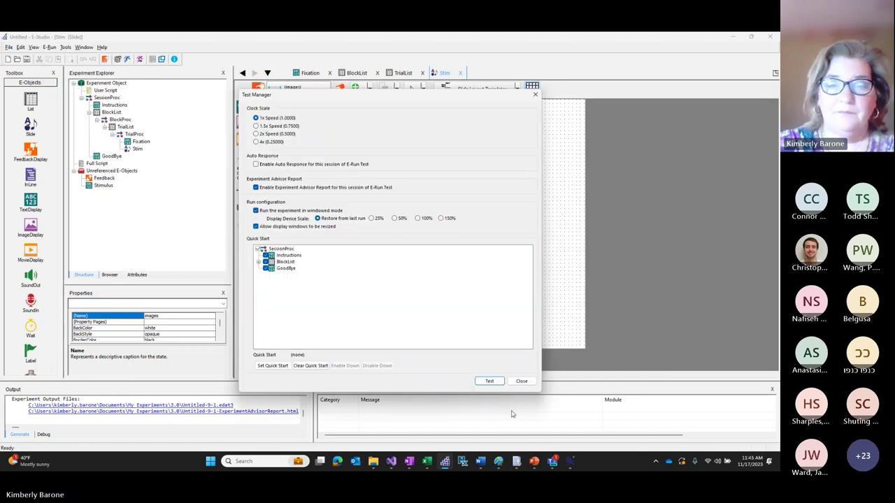
pyautogui.click(488, 381)
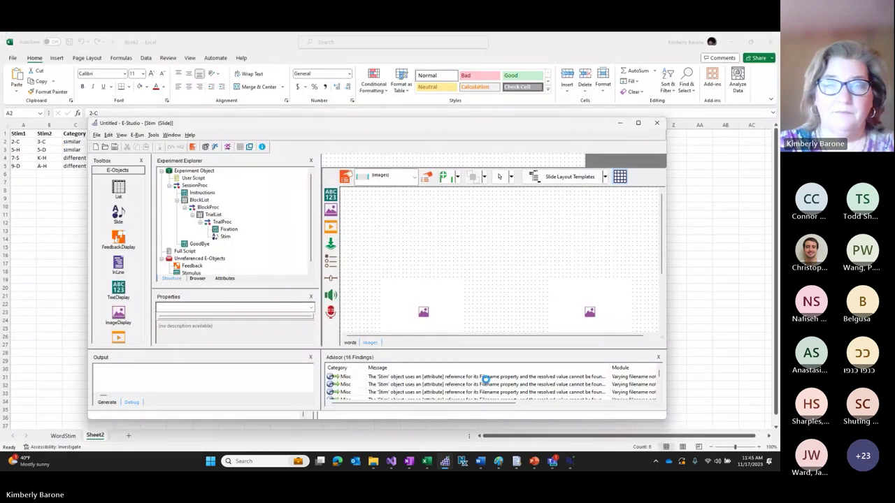
pyautogui.press('Return')
pyautogui.press('Return')
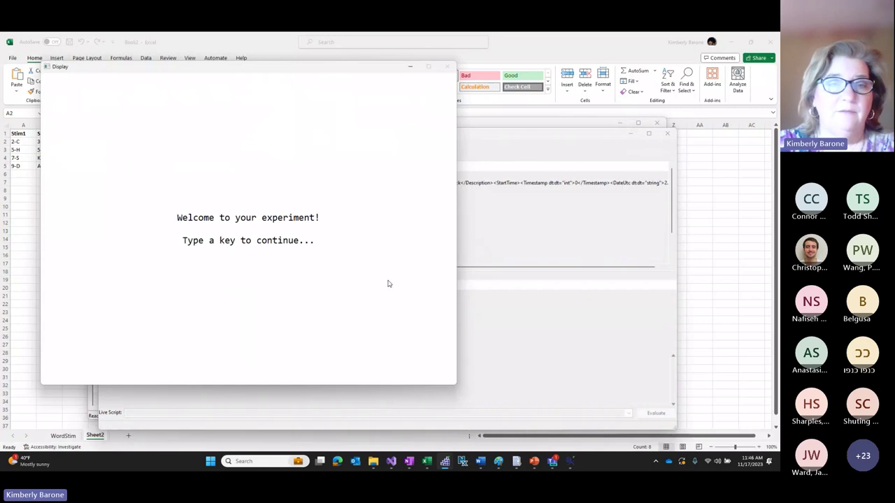
pyautogui.press('space')
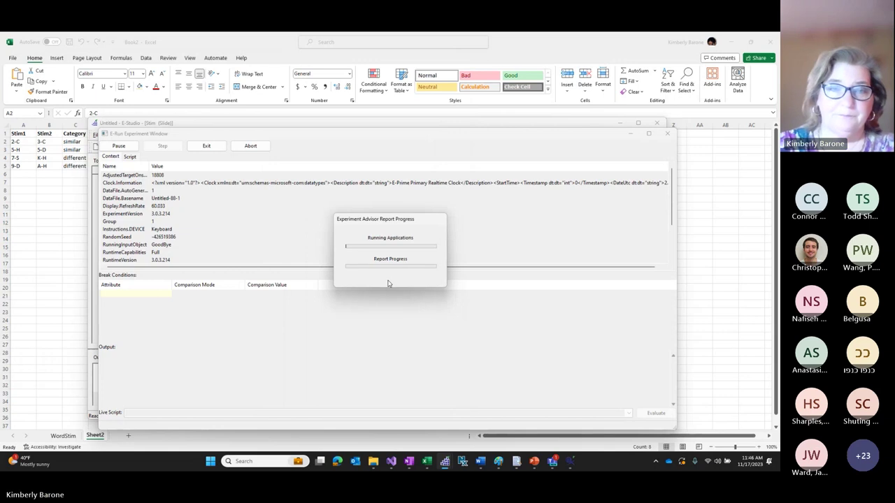
pyautogui.click(213, 148)
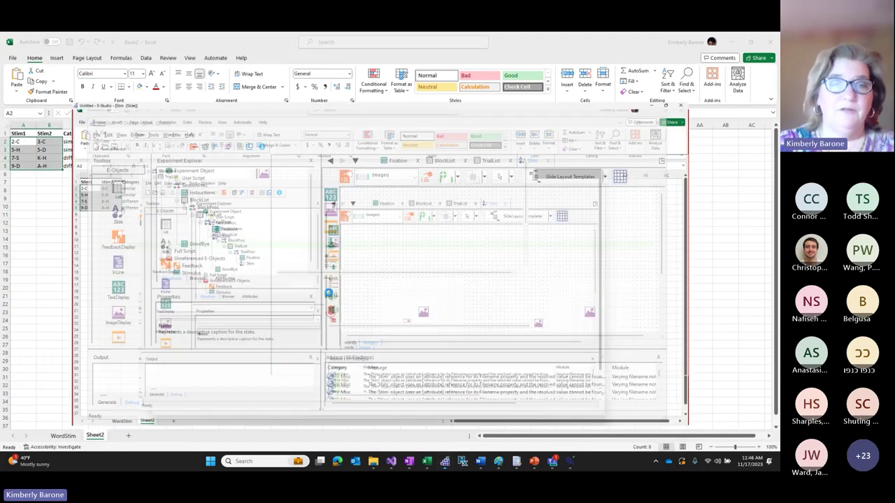
# - Open the Untitled-88-1.edat3 data file from the test run in E-DataAid
pyautogui.click(187, 405)
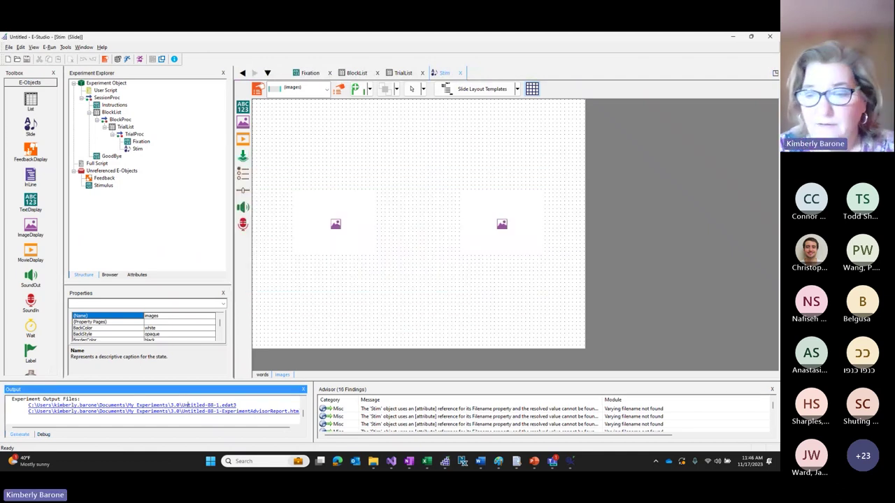
pyautogui.click(571, 462)
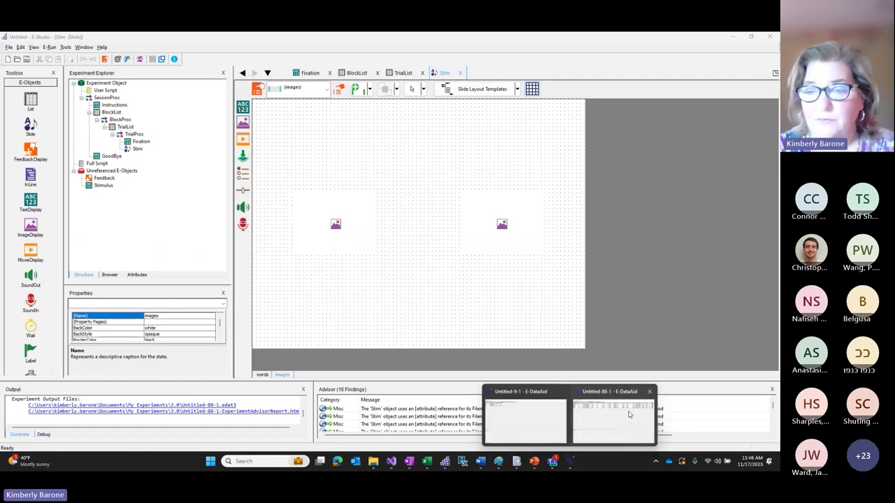
pyautogui.moveTo(628, 415)
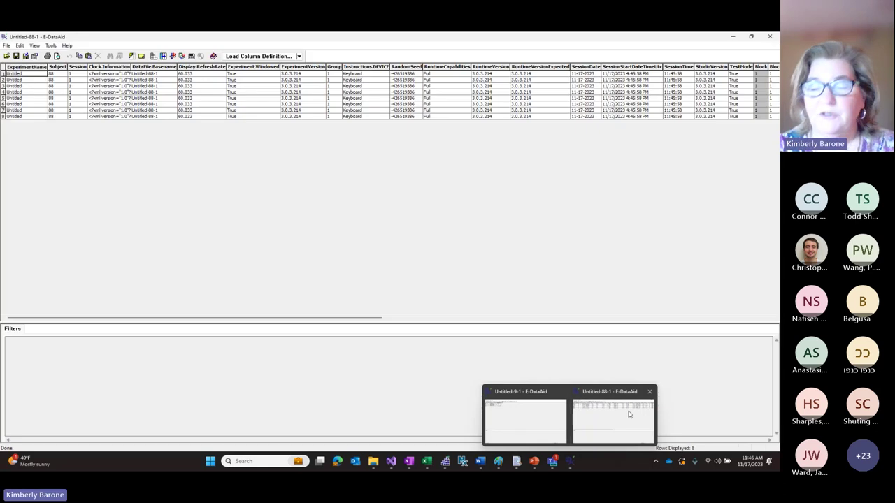
pyautogui.click(628, 414)
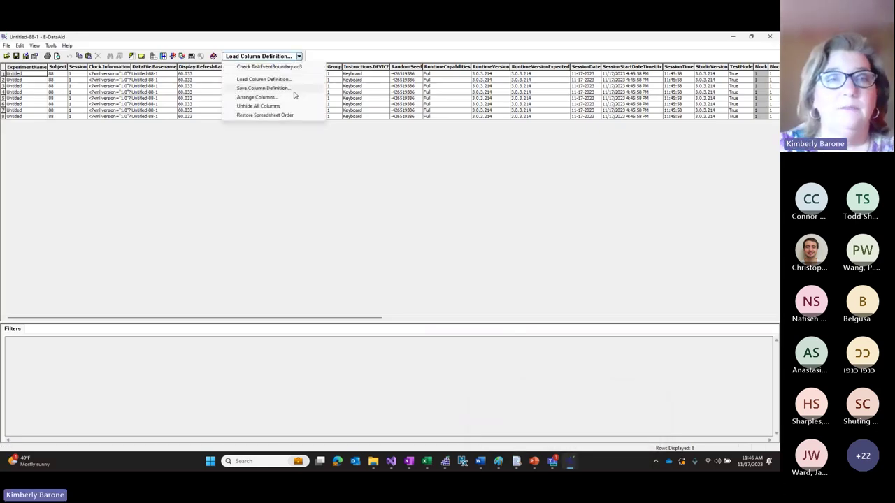
# - Load the BasicView column definition file from Documents > My Experiments > 3.0 for the opened data file
pyautogui.click(294, 81)
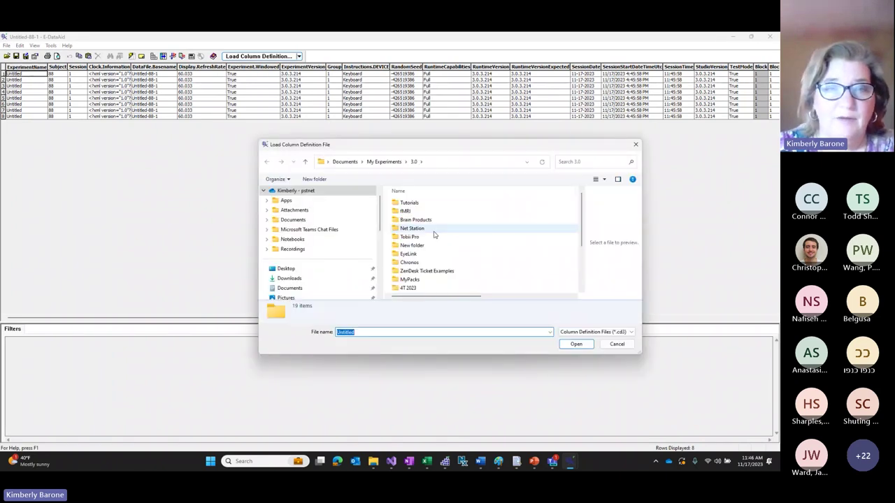
pyautogui.click(308, 230)
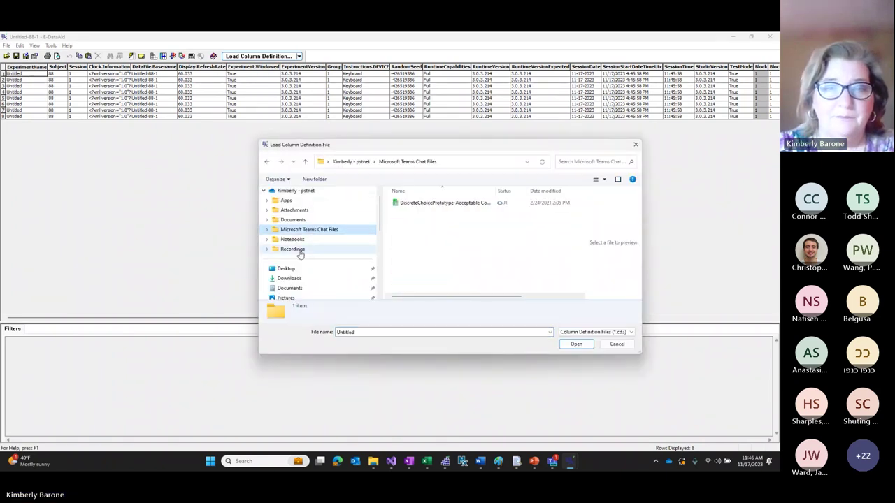
pyautogui.click(289, 288)
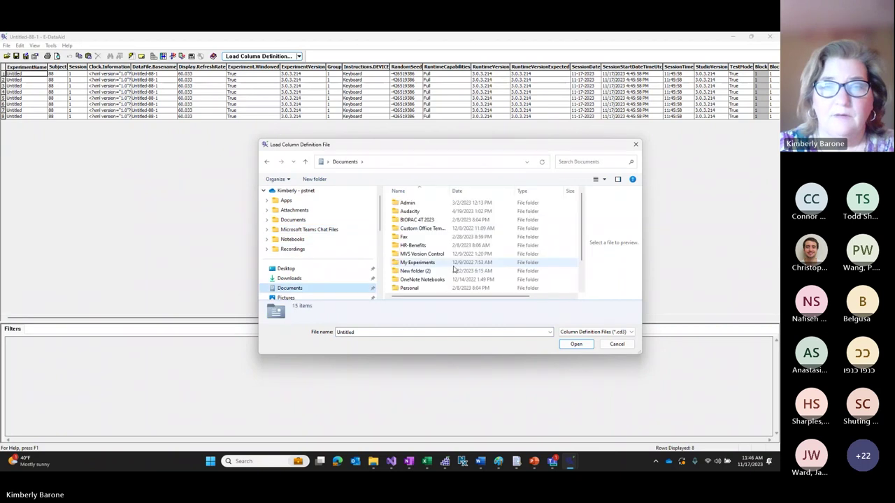
pyautogui.doubleClick(423, 219)
pyautogui.doubleClick(418, 203)
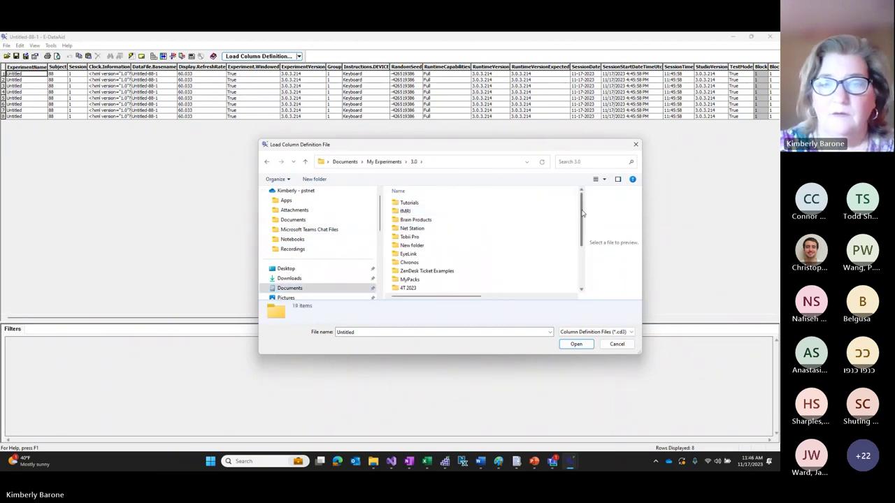
pyautogui.scroll(-3, 582, 214)
pyautogui.click(412, 287)
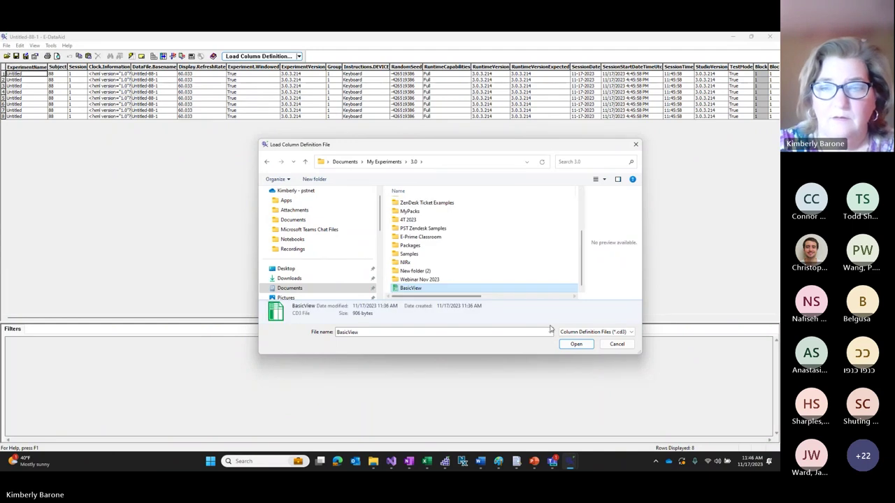
pyautogui.click(576, 344)
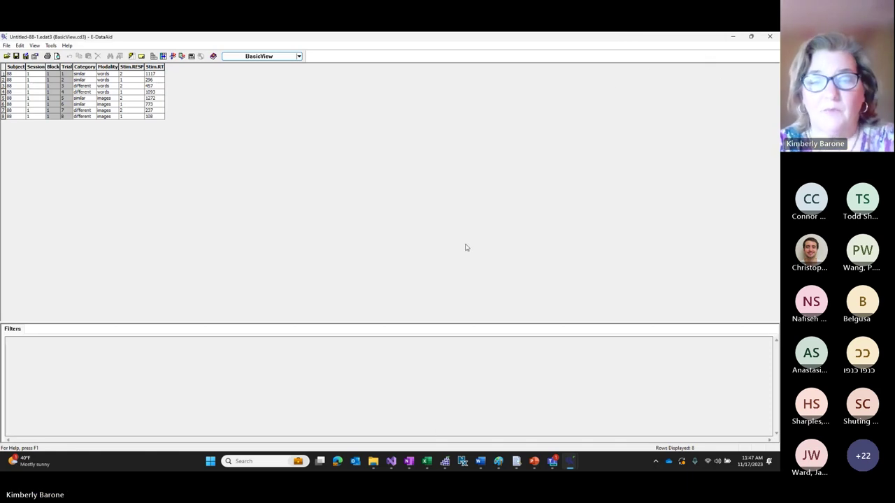
# - Switch to PowerPoint and display the "Summary, Top Tips" slide of the presentation
pyautogui.click(535, 463)
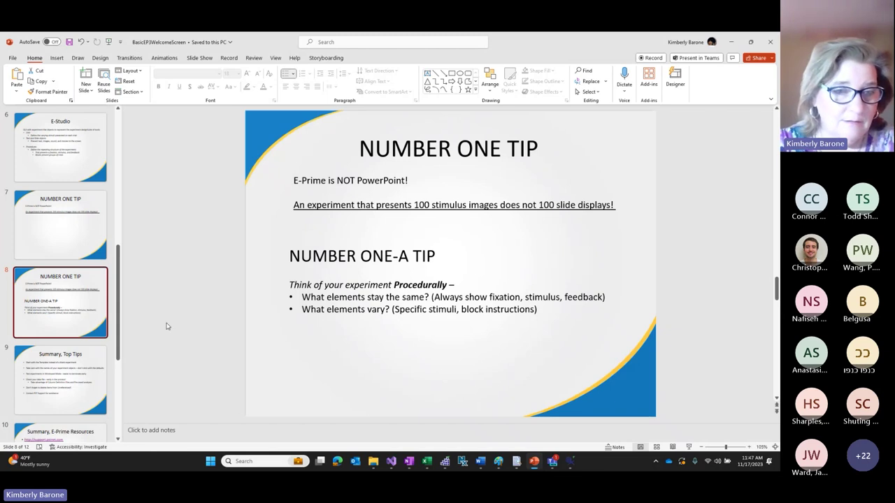
pyautogui.click(81, 366)
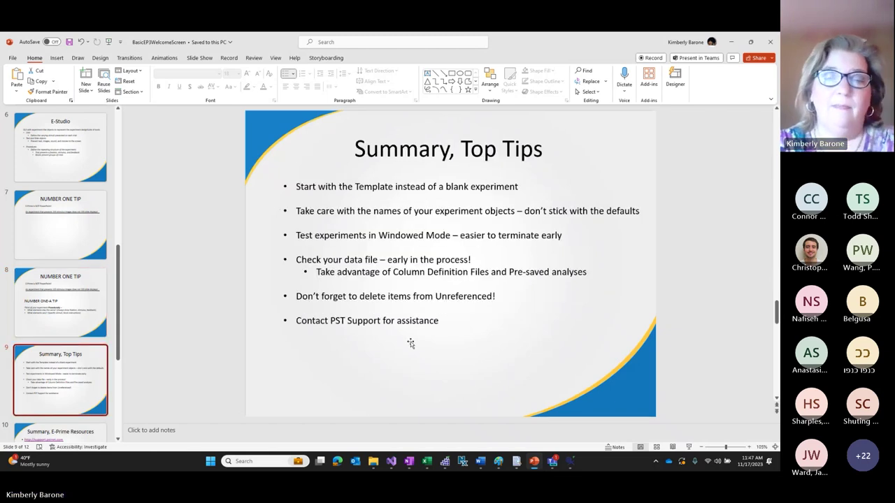
pyautogui.click(458, 330)
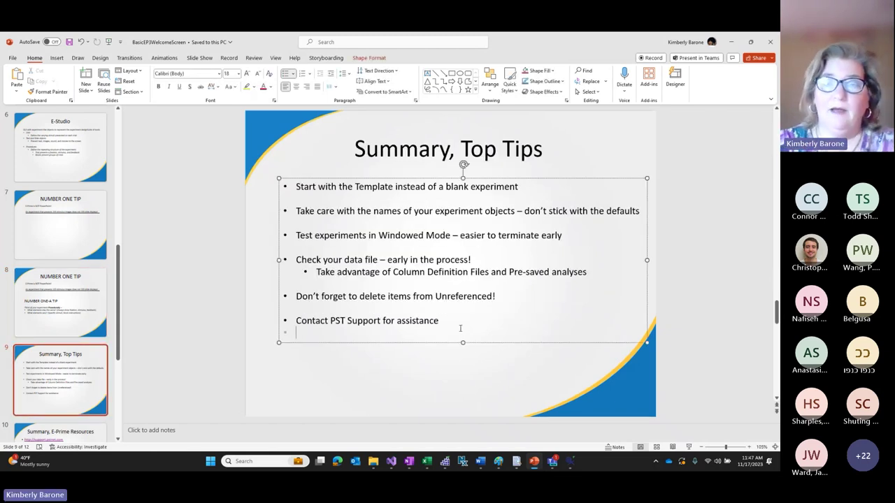
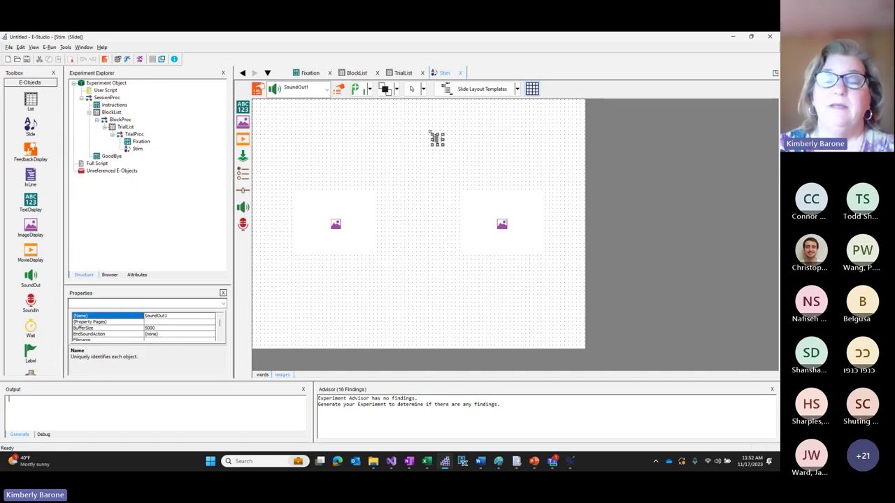
pyautogui.click(415, 155)
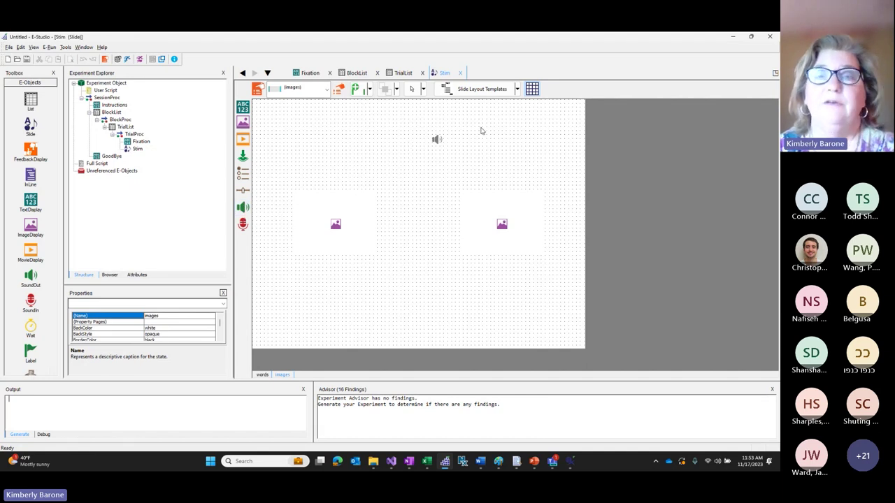
pyautogui.click(436, 139)
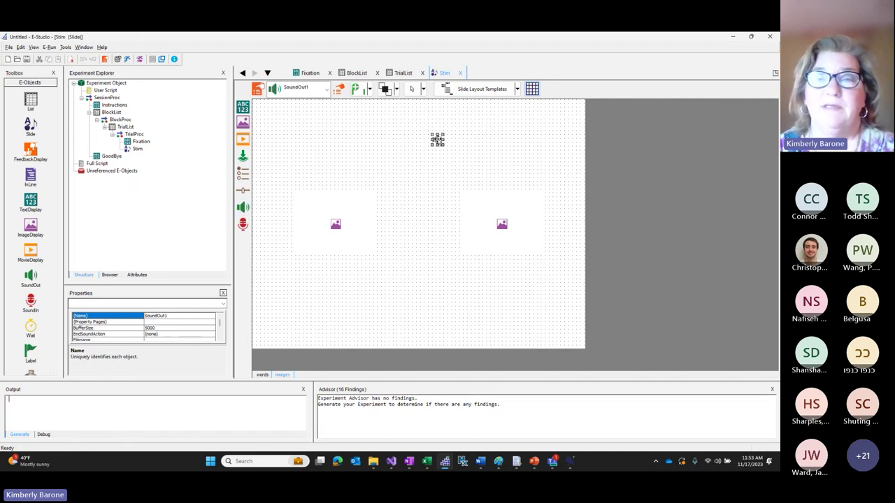
pyautogui.click(507, 151)
pyautogui.click(435, 142)
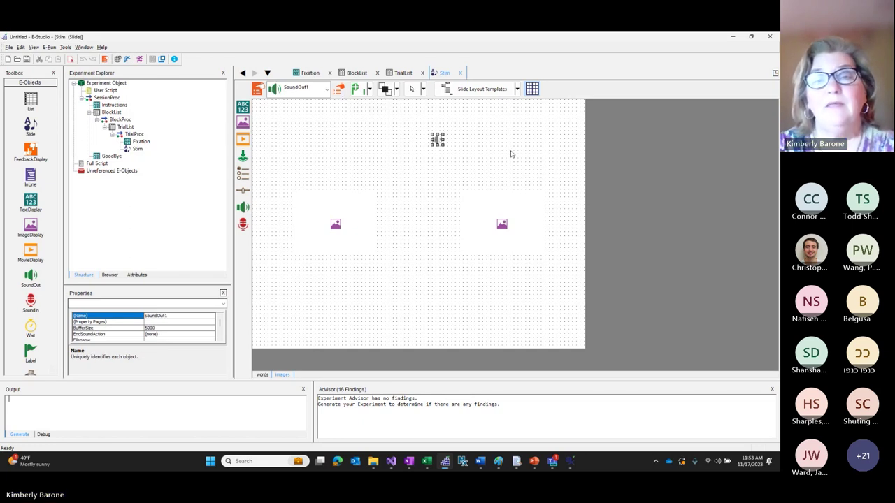
pyautogui.click(468, 155)
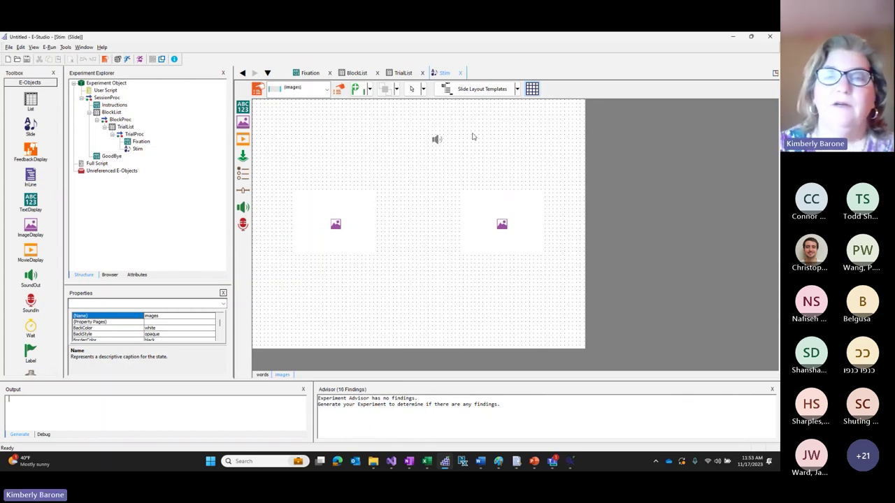
# - Set the filename of the sound object on the Stim slide's images state to ding.wav from the E-Prime Resources Sounds folder
pyautogui.click(437, 139)
pyautogui.click(365, 92)
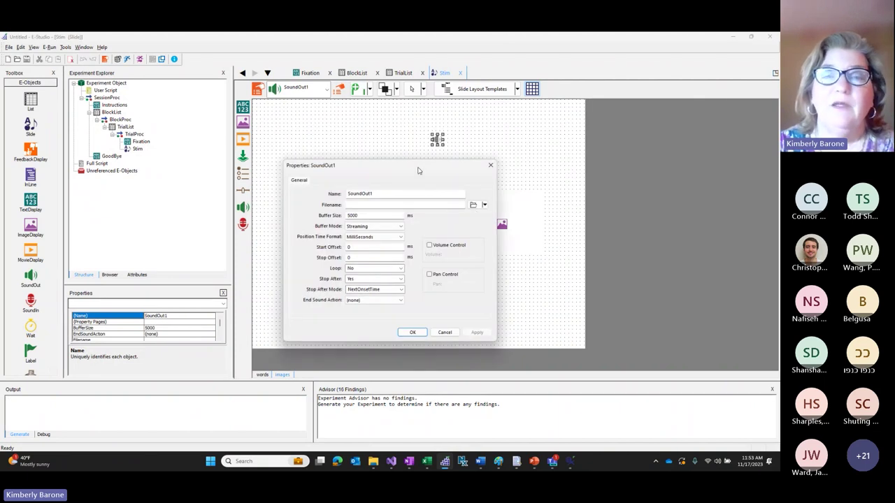
pyautogui.moveTo(420, 170); pyautogui.dragTo(359, 120)
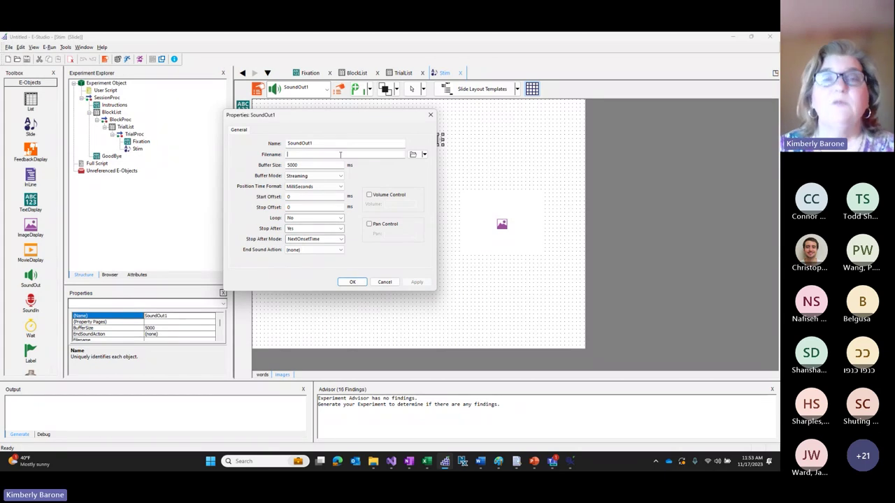
pyautogui.click(424, 154)
pyautogui.click(435, 173)
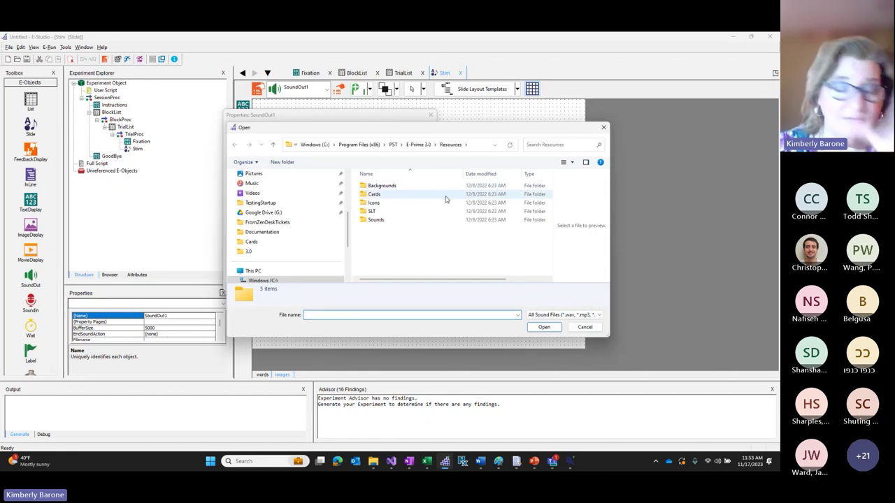
pyautogui.doubleClick(412, 223)
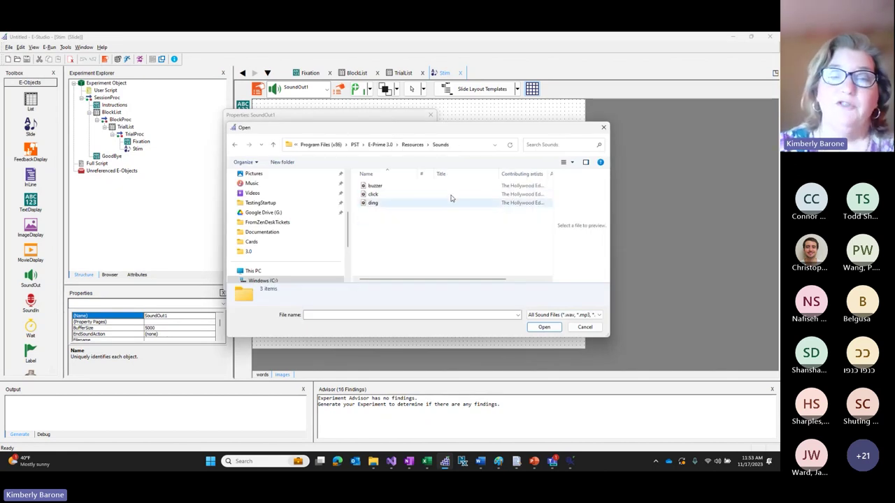
pyautogui.moveTo(476, 125); pyautogui.dragTo(627, 114)
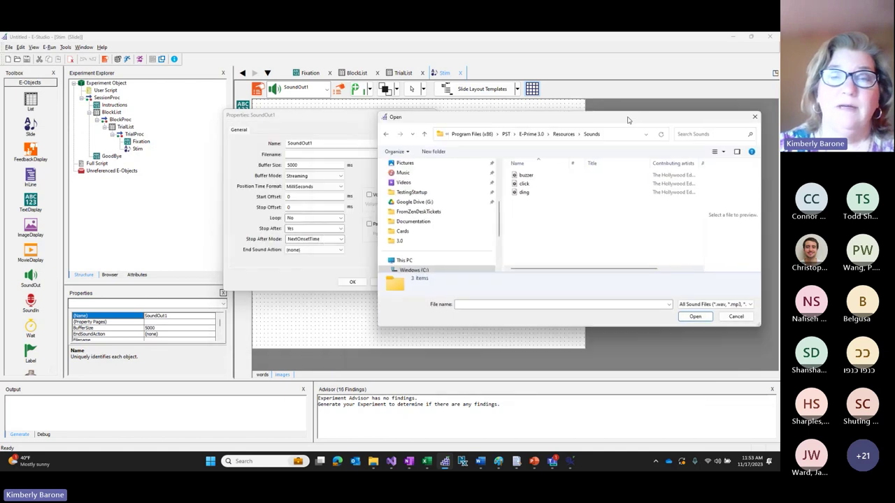
pyautogui.click(533, 191)
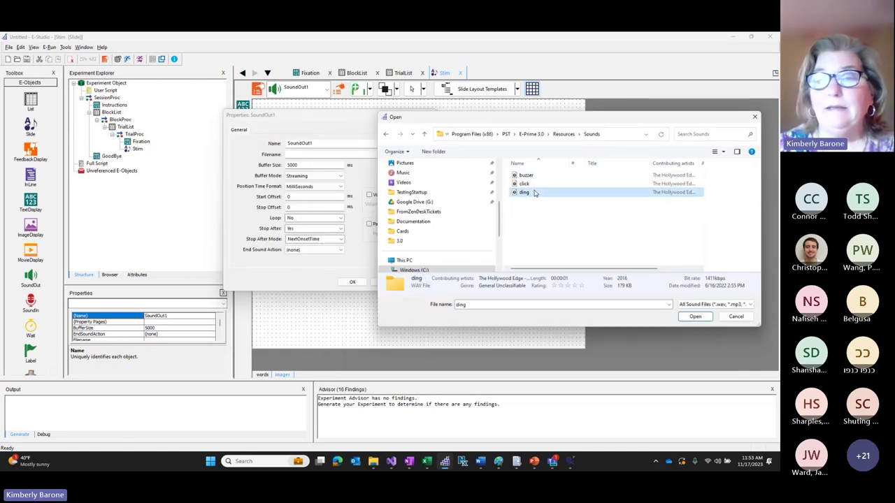
pyautogui.click(695, 316)
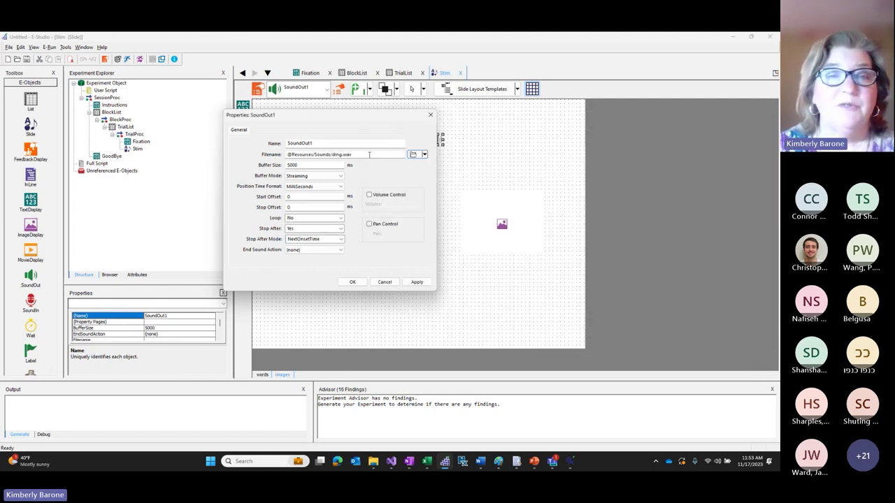
pyautogui.click(415, 282)
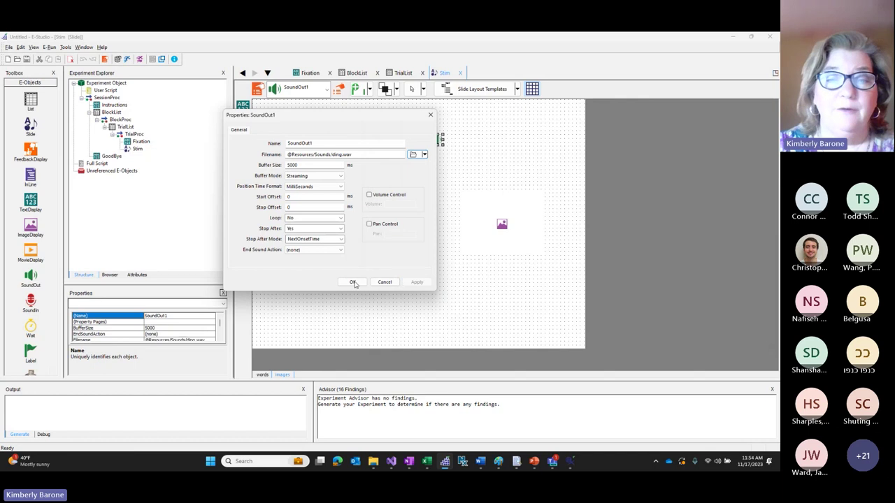
pyautogui.click(352, 282)
pyautogui.click(488, 163)
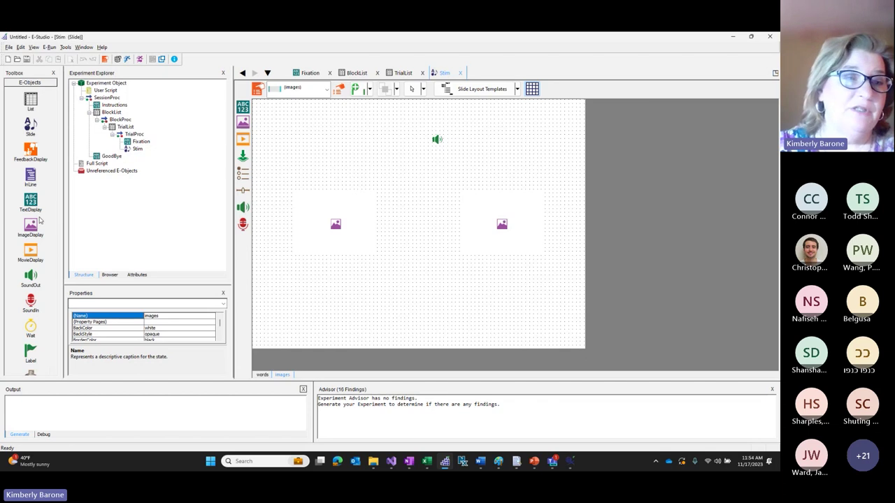
# - Add a SoundOut object to TrialProc between Fixation and Stim and inspect its general properties without changing them
pyautogui.click(31, 276)
pyautogui.moveTo(31, 276); pyautogui.dragTo(153, 148)
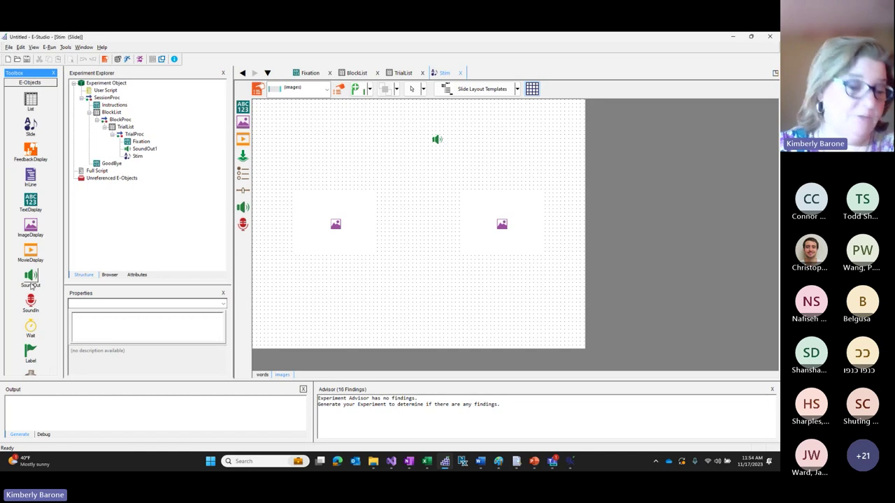
pyautogui.doubleClick(145, 148)
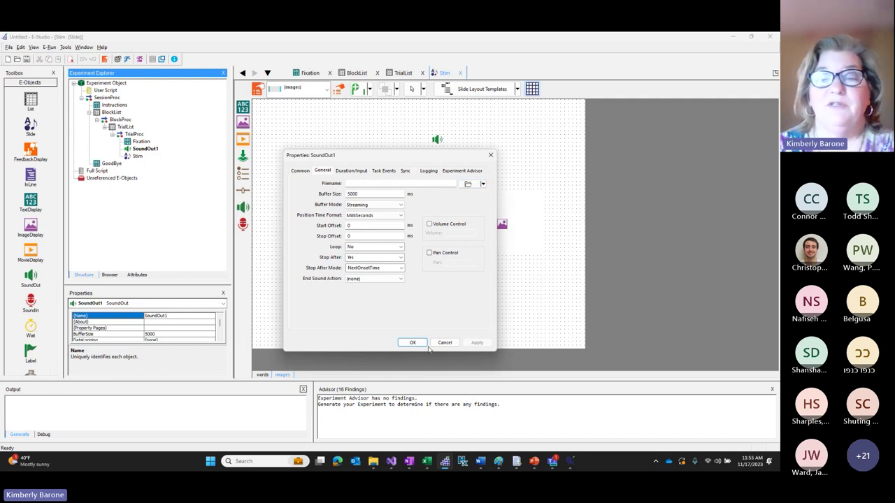
pyautogui.click(445, 342)
# - Move the SoundOut object in TrialProc to follow Stim
pyautogui.rightClick(154, 160)
pyautogui.moveTo(149, 150); pyautogui.dragTo(152, 162)
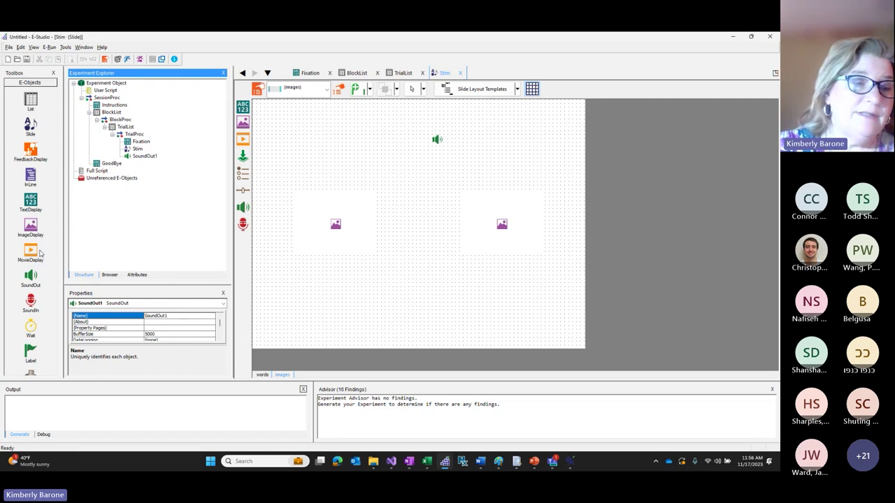
# - Add an InLine object to BlockProc before TrialList and open both its script and the experiment's User Script
pyautogui.click(54, 380)
pyautogui.moveTo(59, 383); pyautogui.dragTo(53, 433)
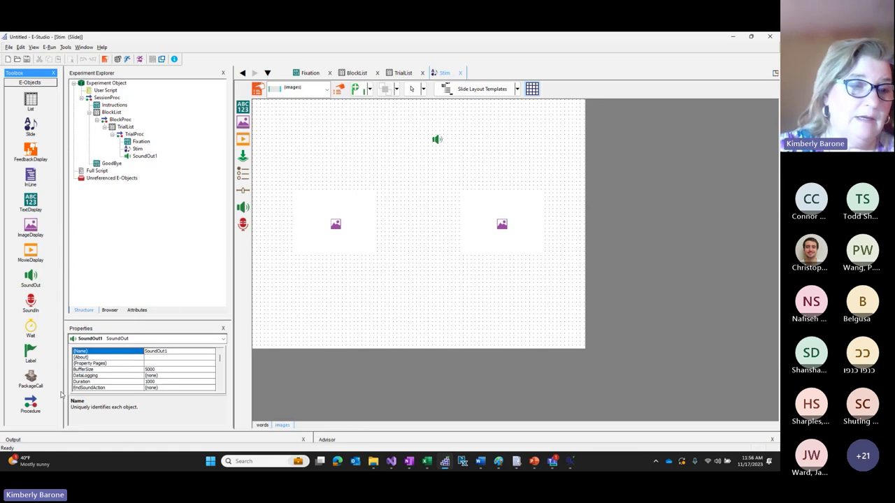
pyautogui.moveTo(31, 176); pyautogui.dragTo(137, 122)
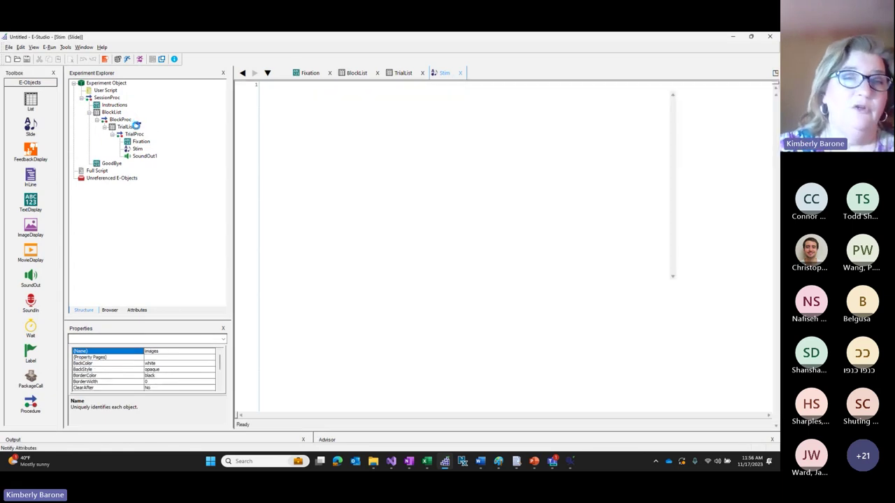
pyautogui.click(121, 126)
pyautogui.doubleClick(120, 126)
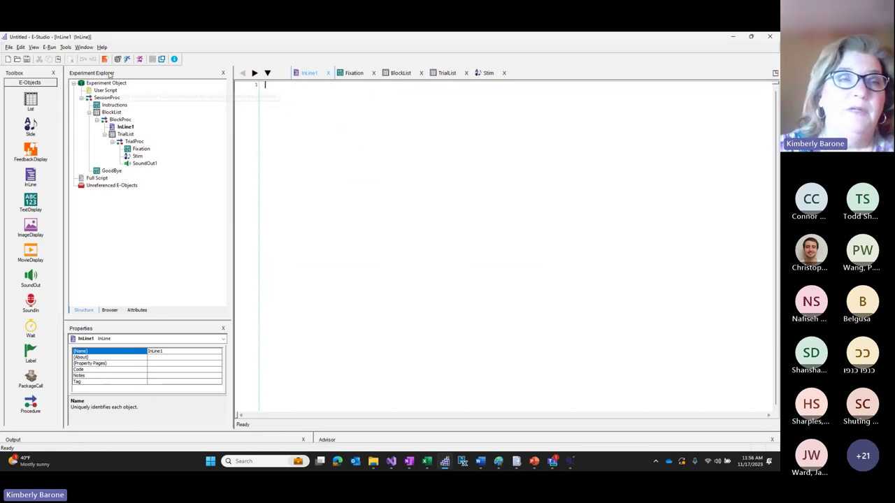
pyautogui.doubleClick(106, 90)
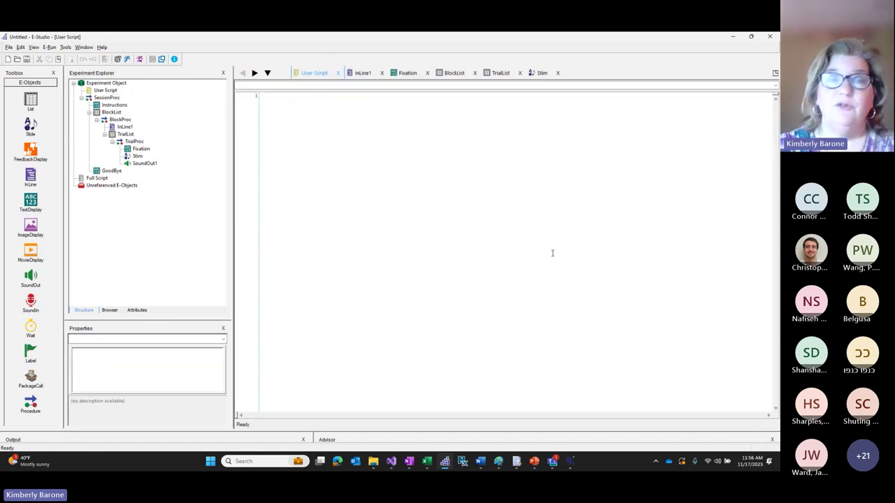